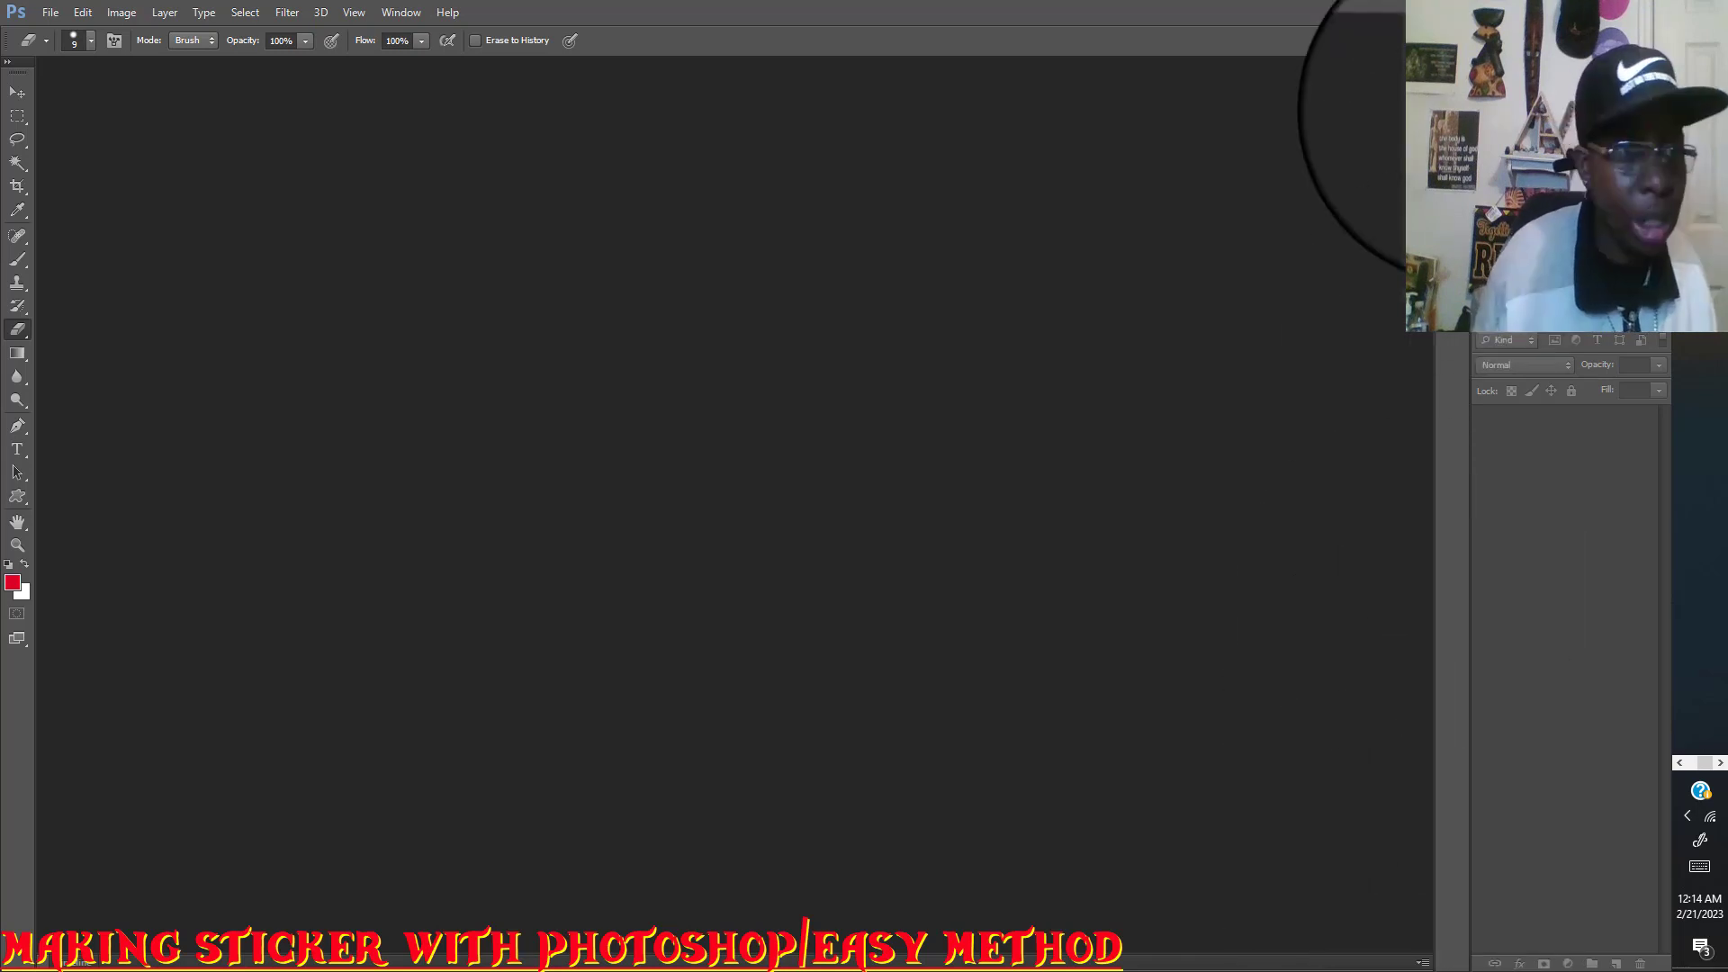
# Create a new document named EAT THE RICH with a transparent background and show its rulers.
pyautogui.click(47, 12)
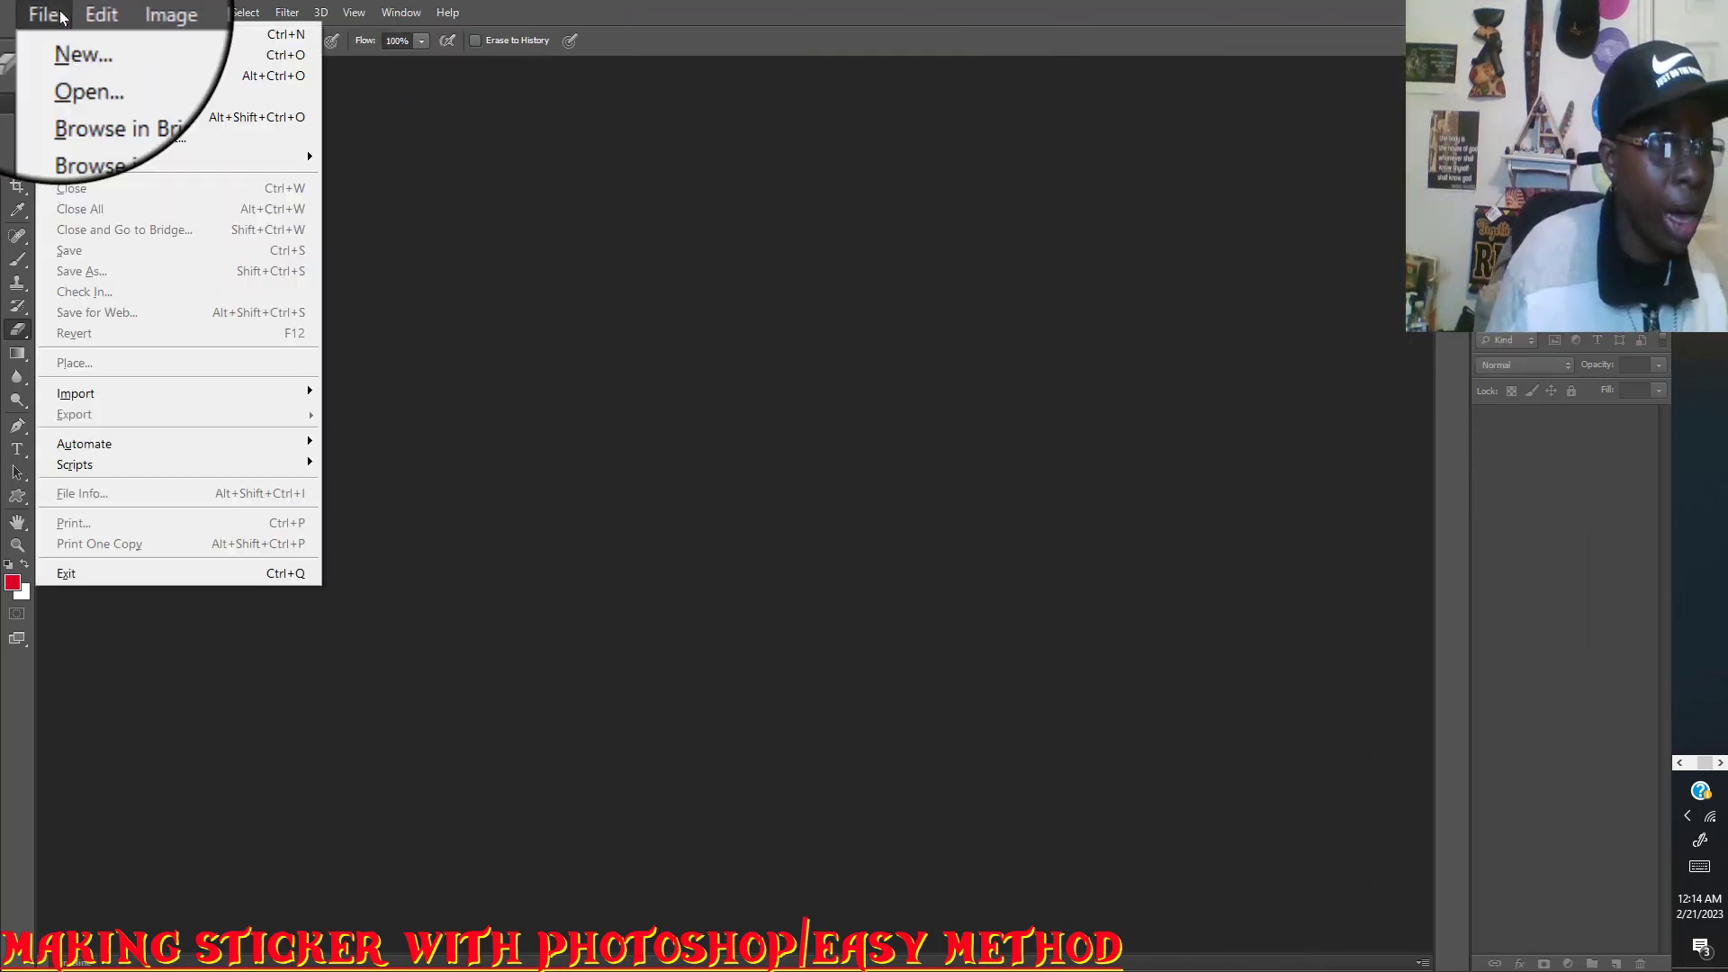
pyautogui.click(79, 36)
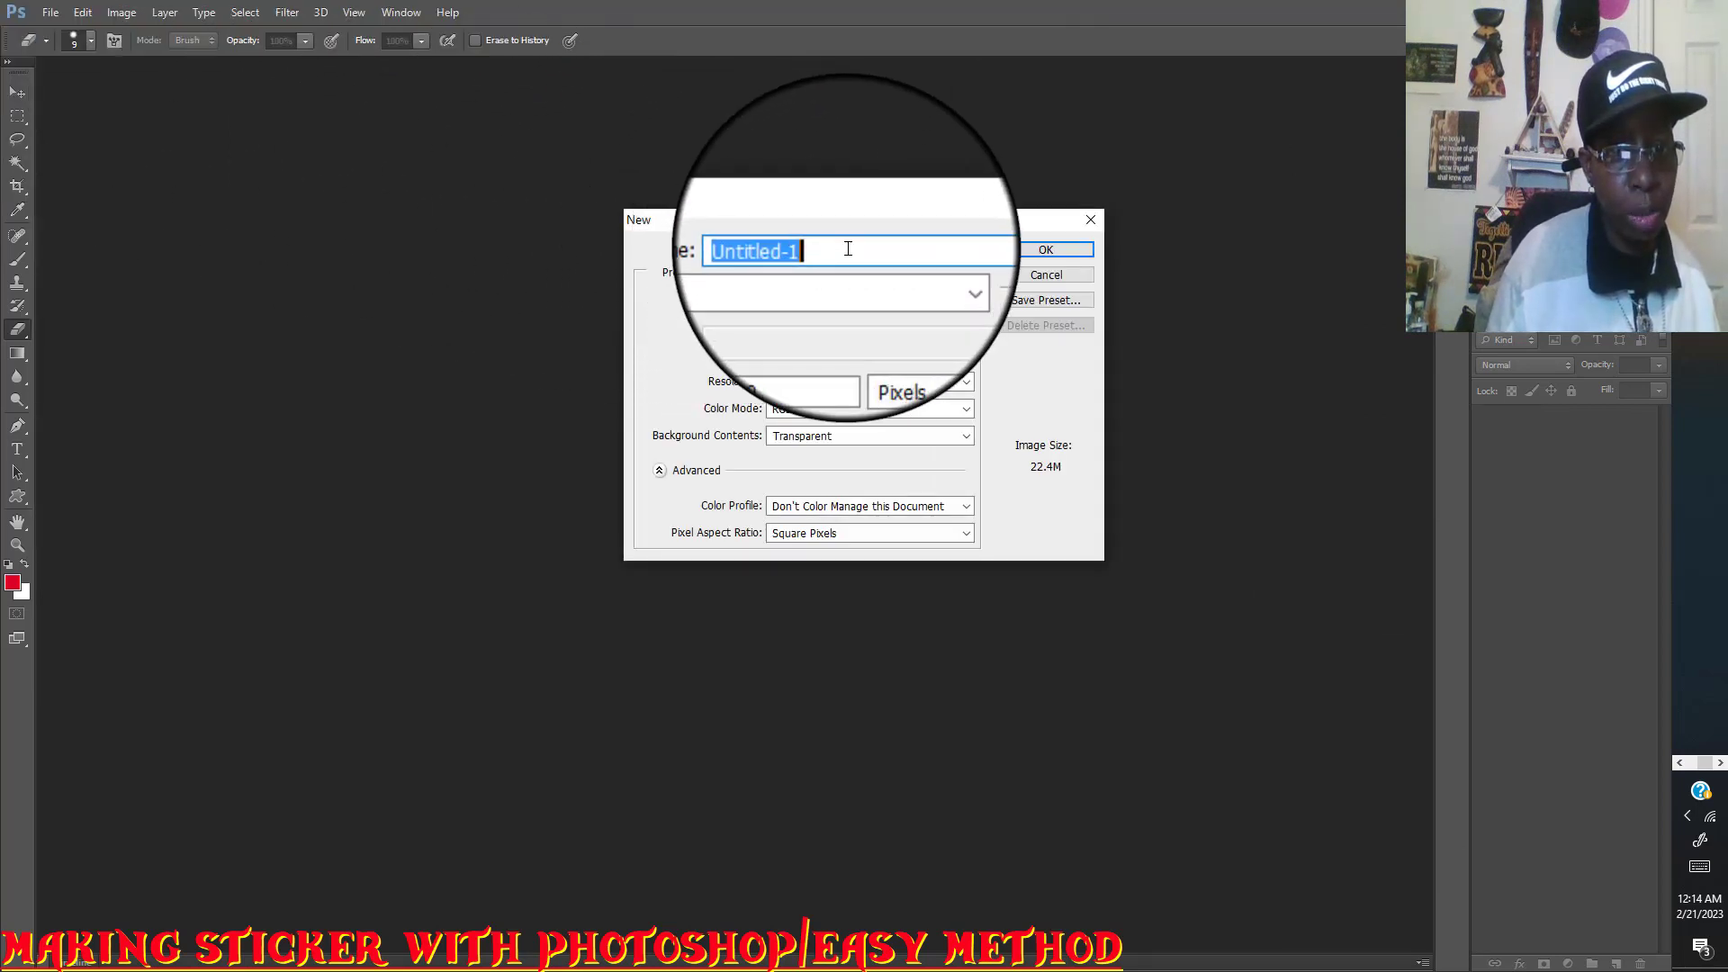
pyautogui.press('BackSpace')
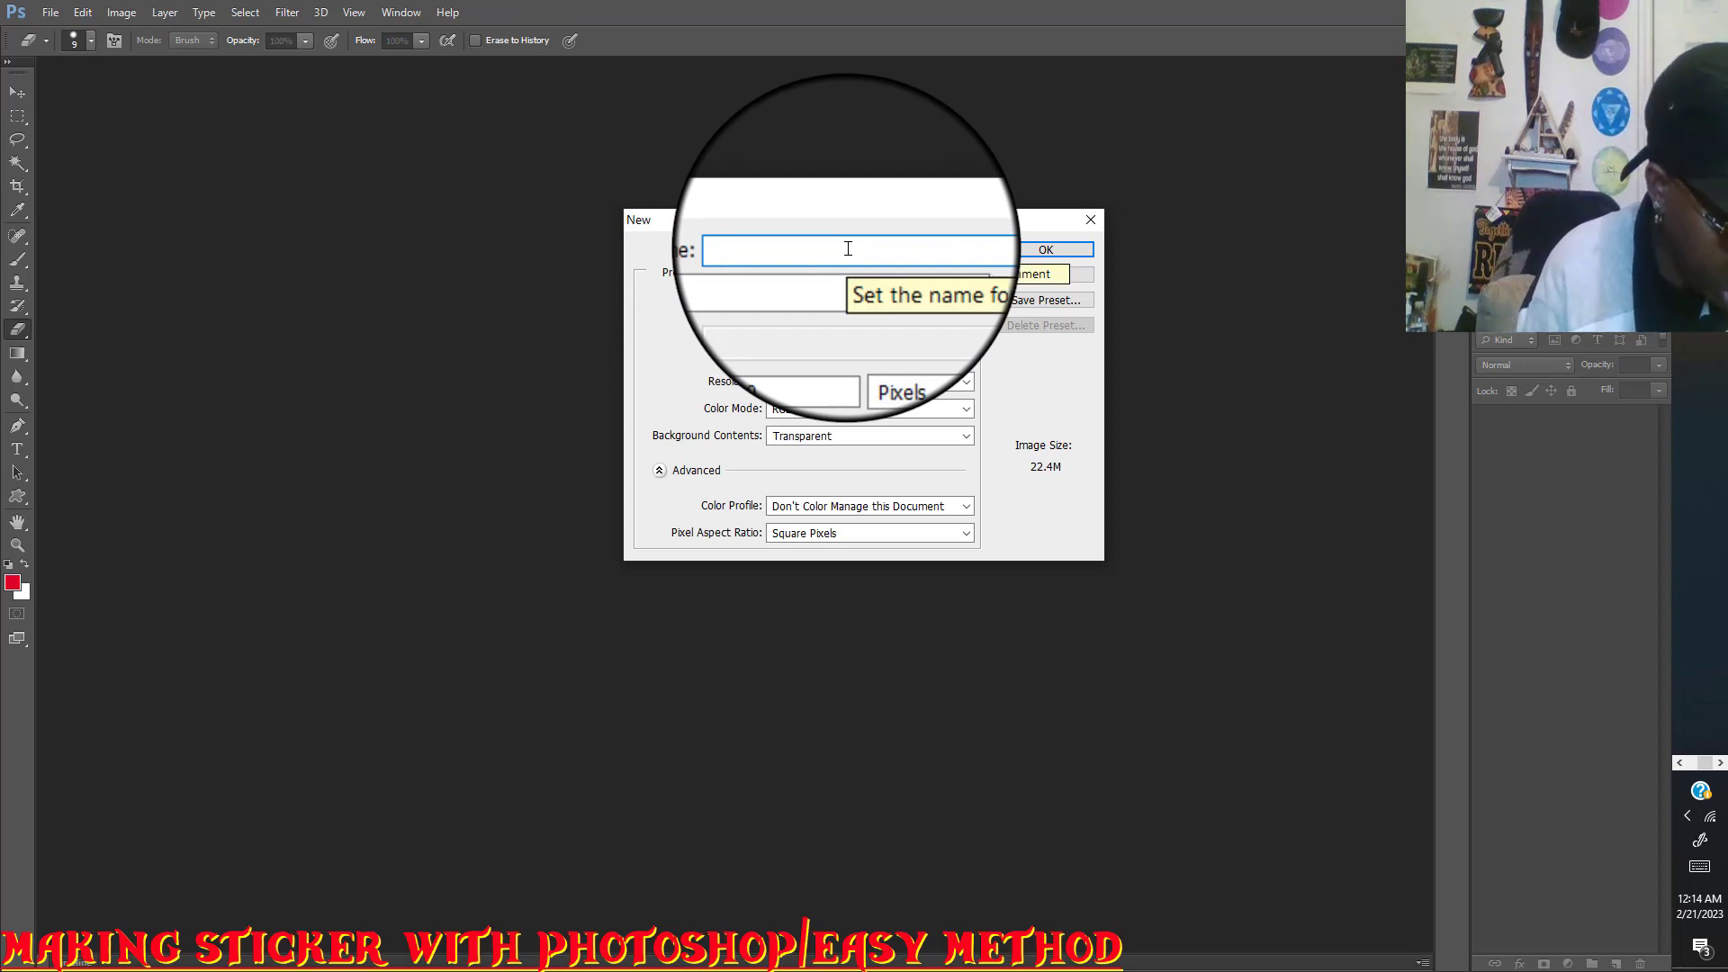
pyautogui.write('EAT THE RICH')
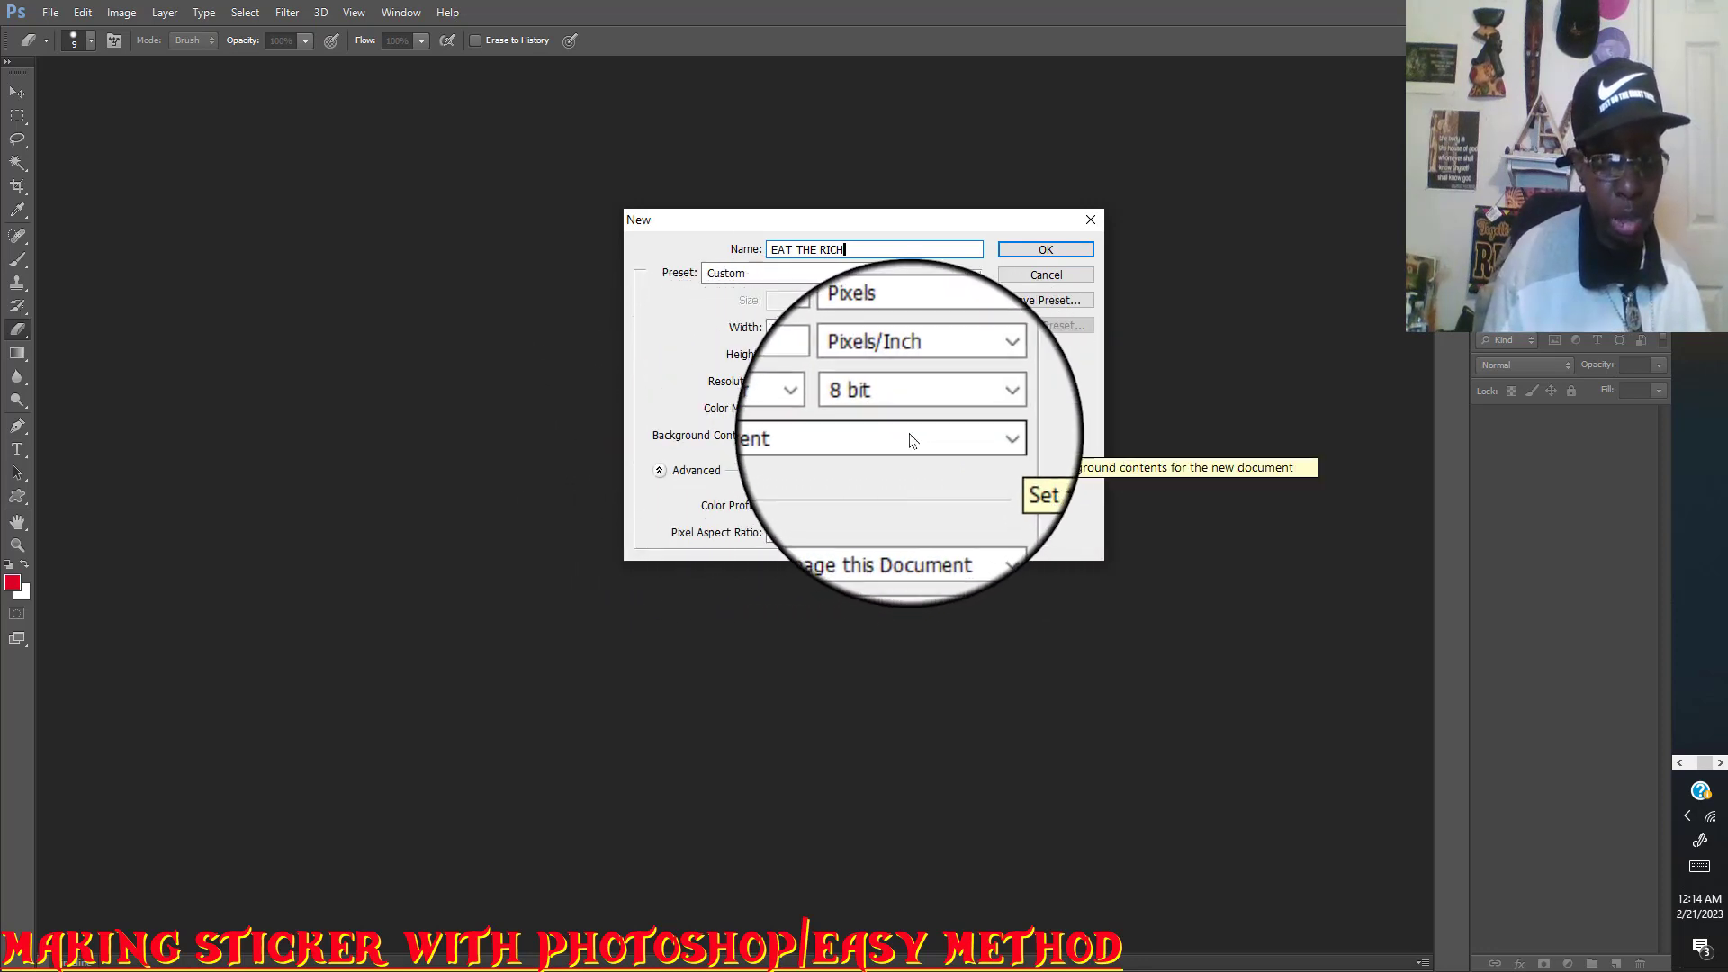
pyautogui.click(1040, 255)
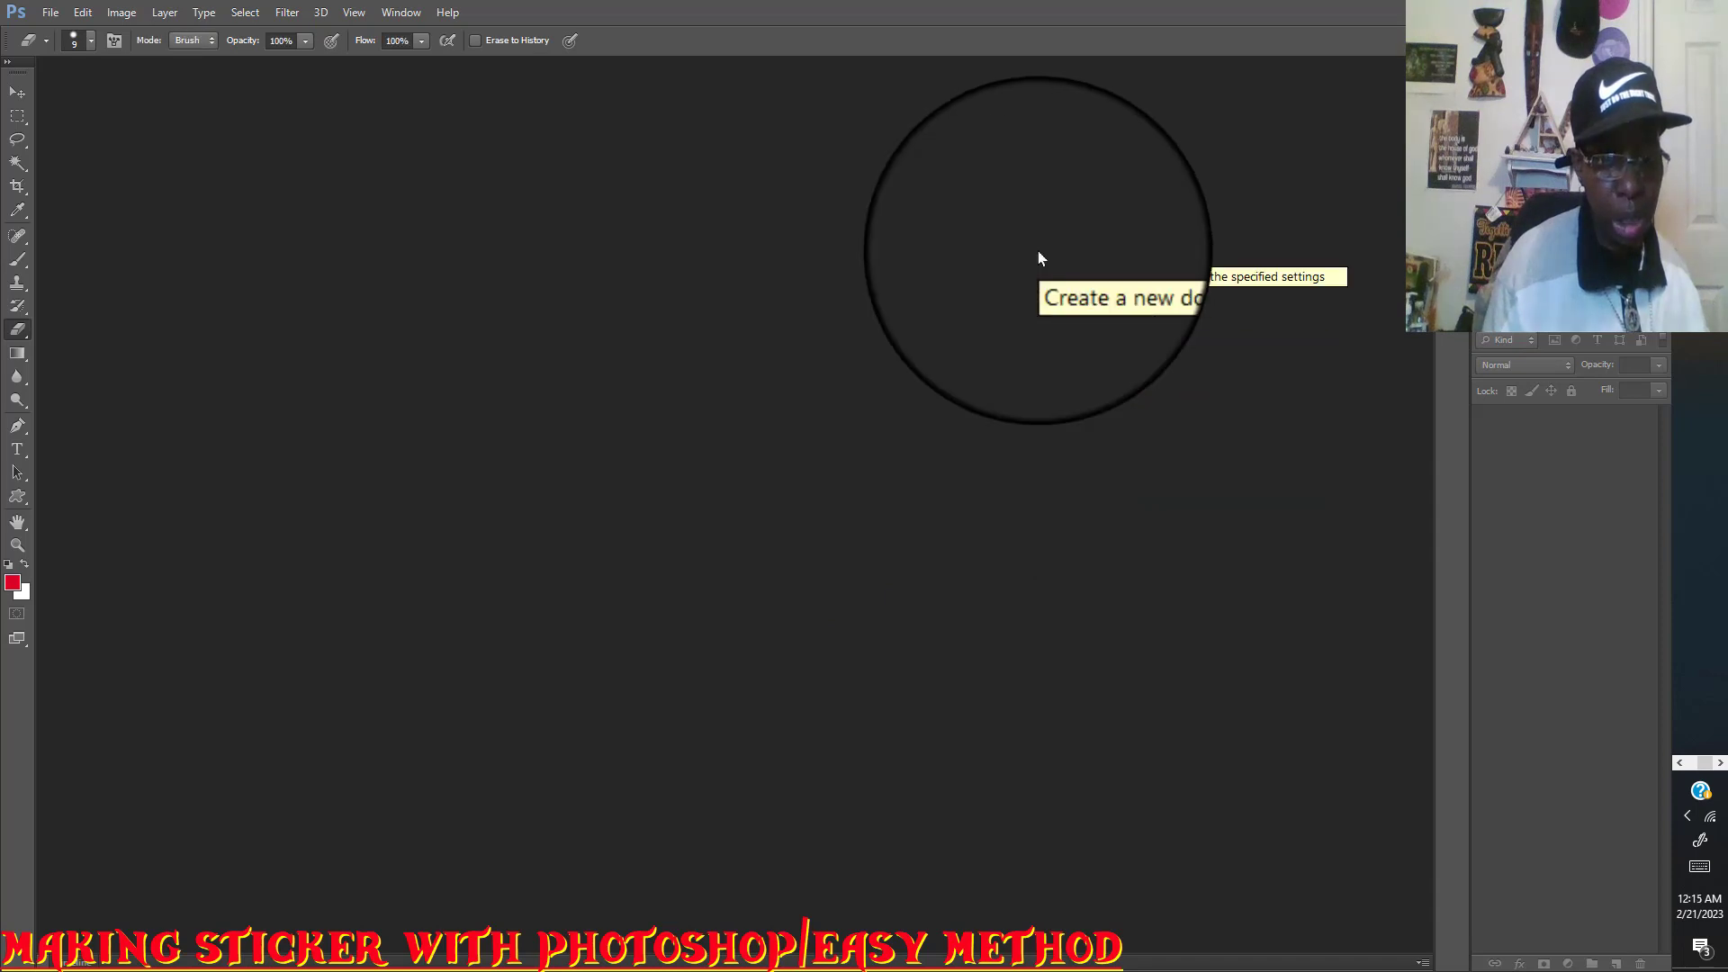
pyautogui.hotkey('ctrl', 'r')
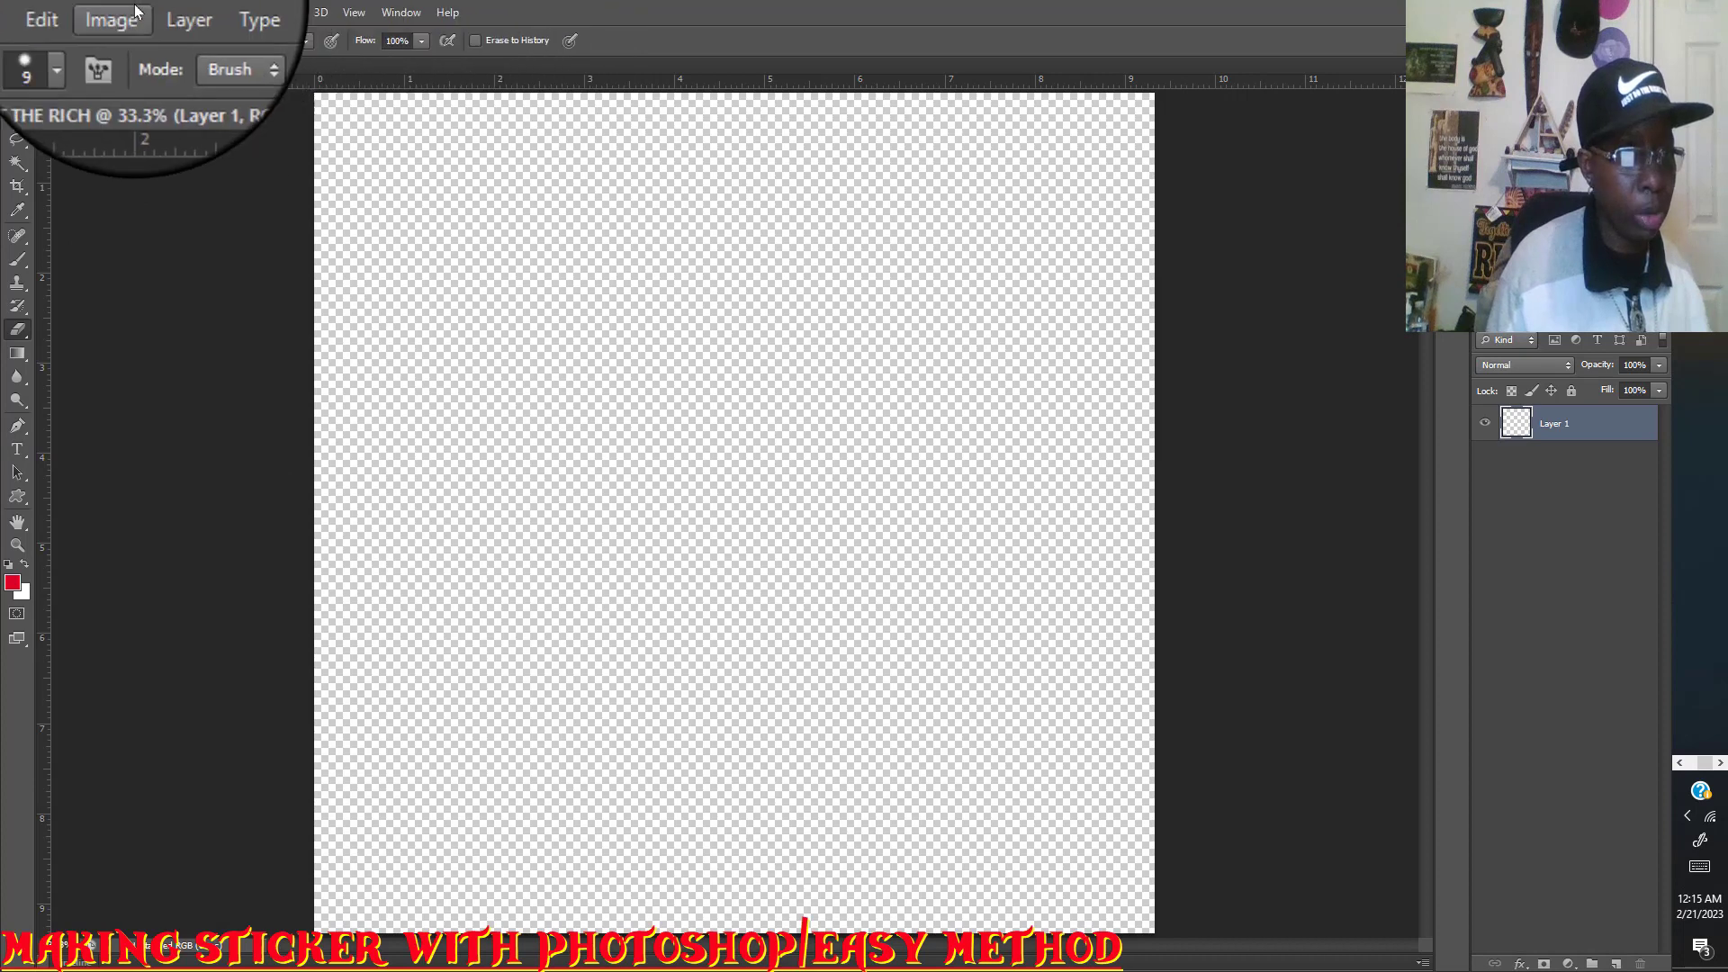
# Place the FUNNY 8 shark image, scaled to about 21% width and 18.5% height, slightly up and left of the canvas centre.
pyautogui.click(54, 16)
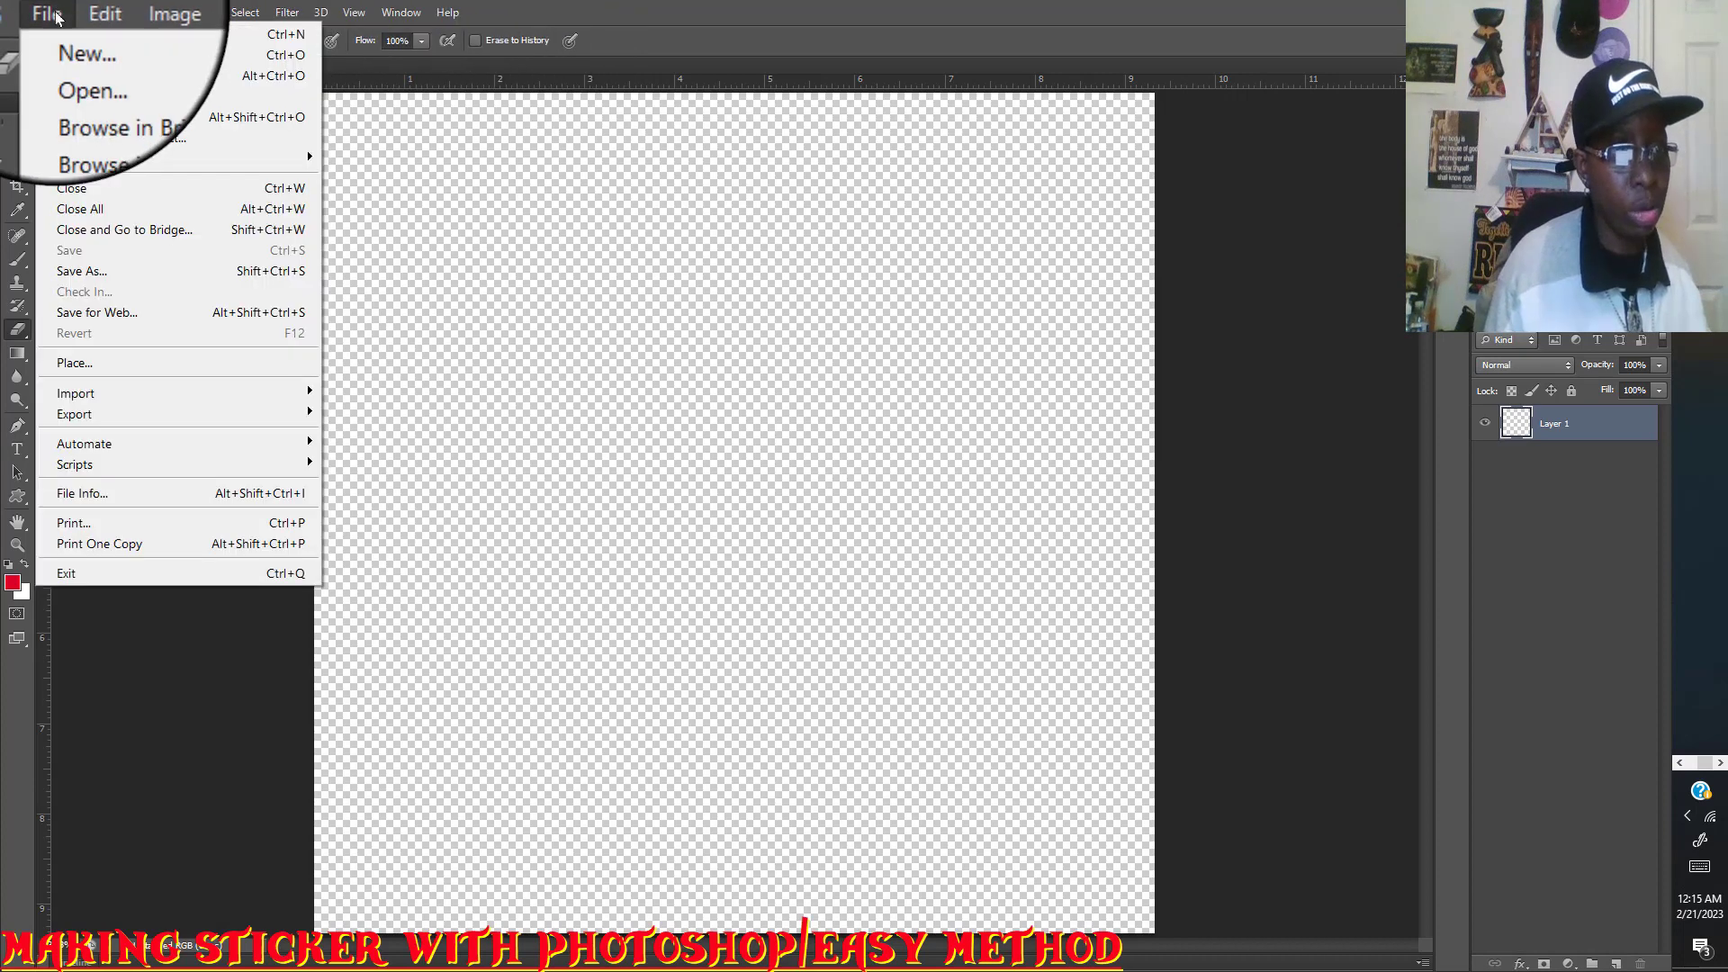
pyautogui.click(65, 364)
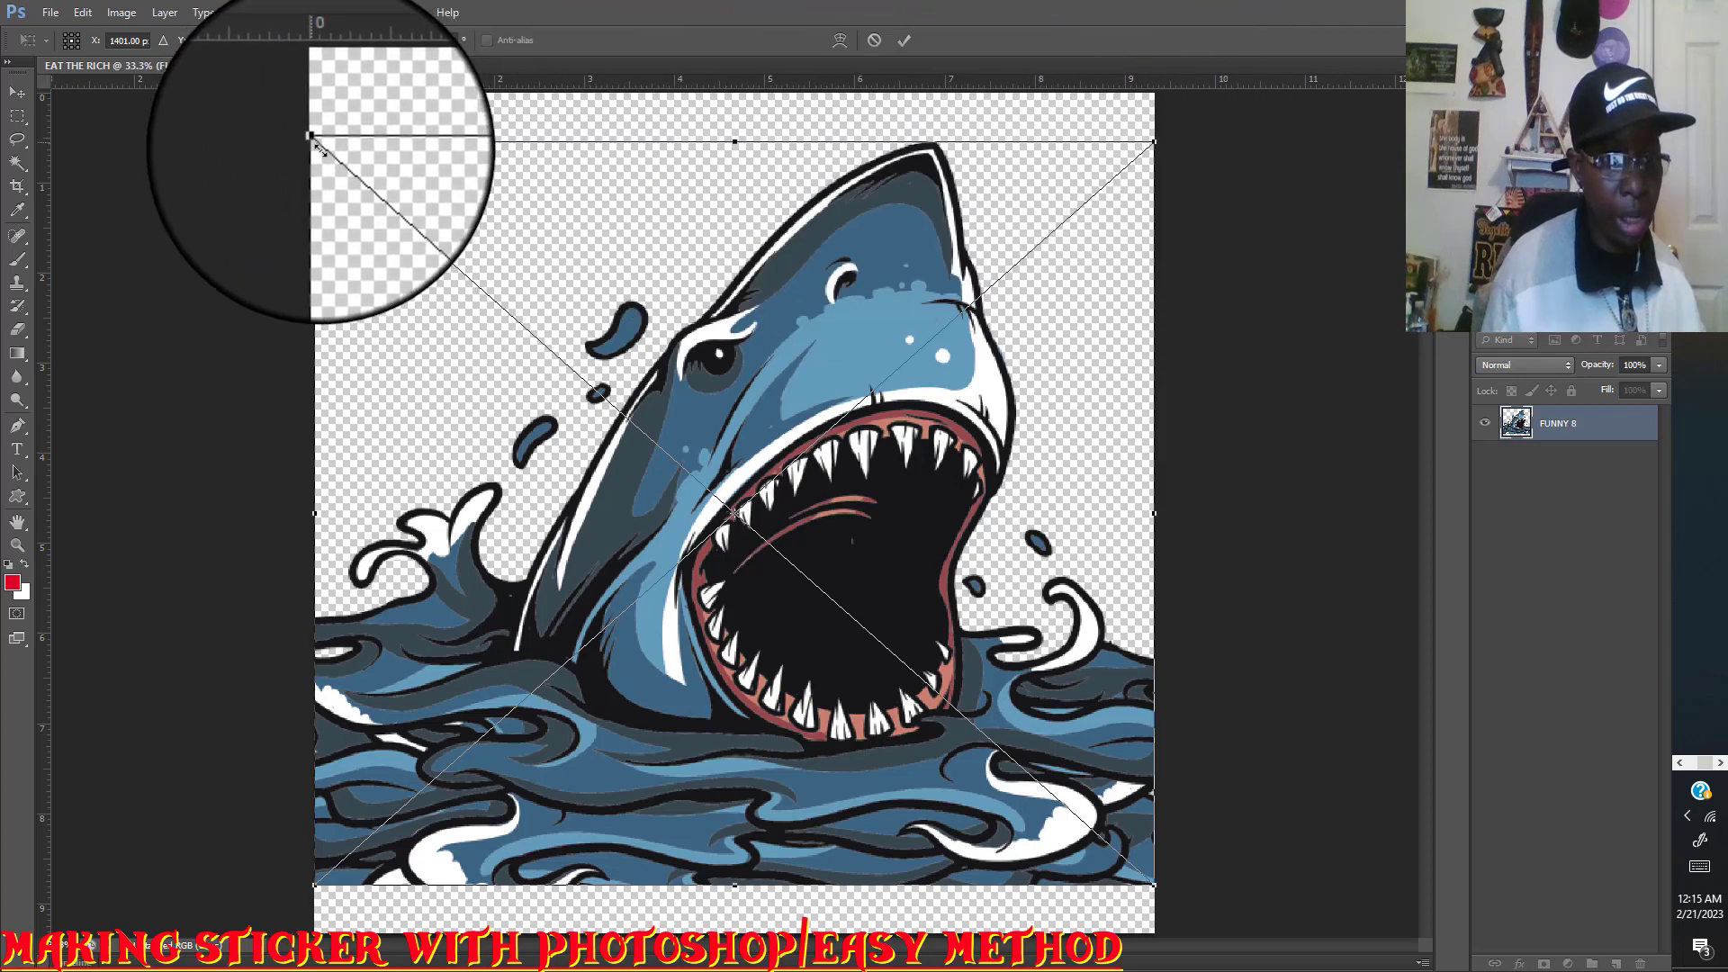
pyautogui.moveTo(314, 141); pyautogui.dragTo(833, 642)
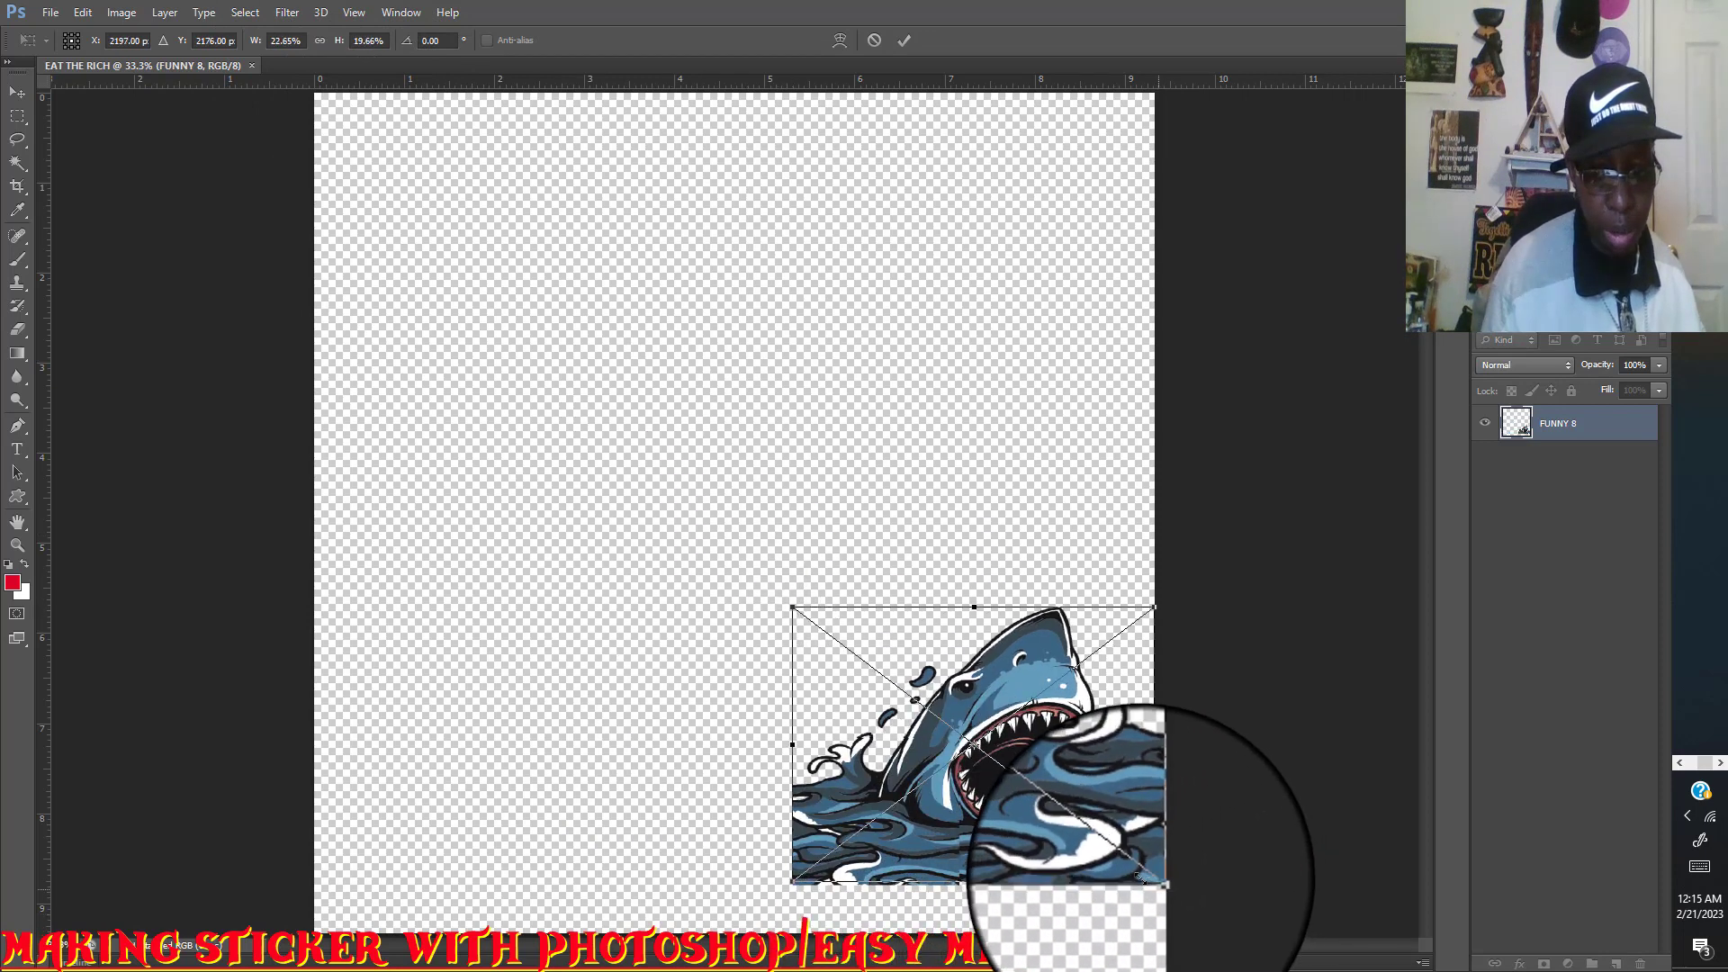
pyautogui.moveTo(1156, 886); pyautogui.dragTo(1132, 868)
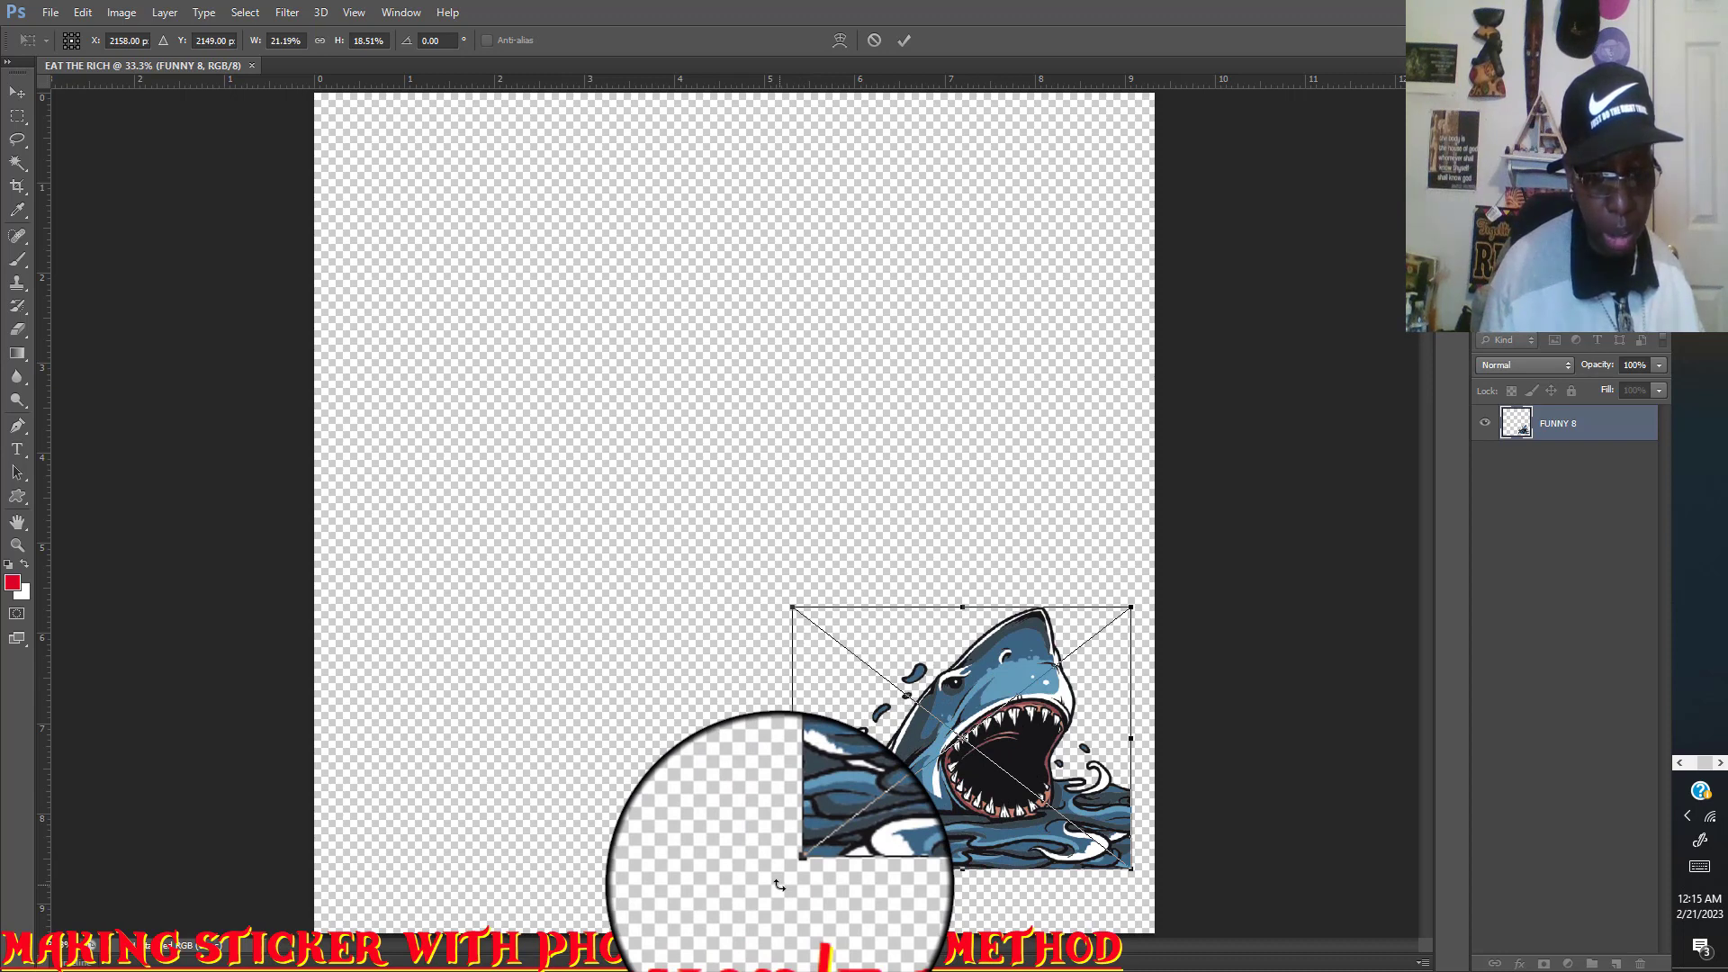
pyautogui.moveTo(780, 885)
pyautogui.mouseDown()
pyautogui.moveTo(793, 900)
pyautogui.moveTo(777, 887)
pyautogui.mouseUp()
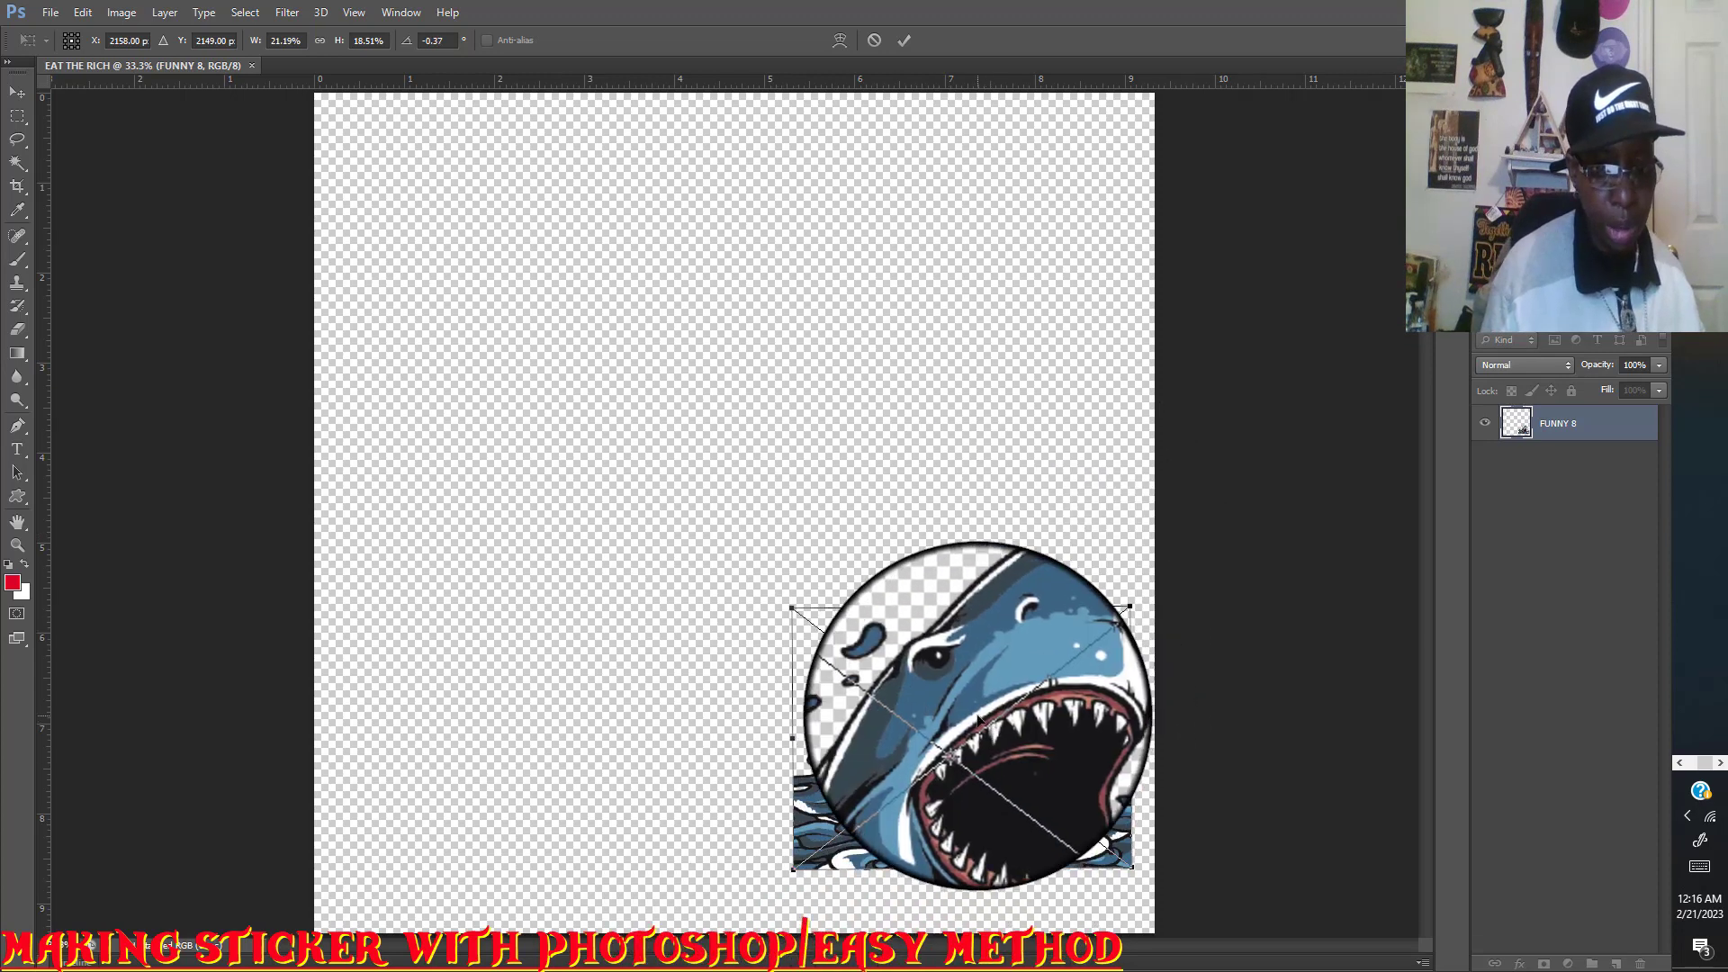
pyautogui.moveTo(974, 710); pyautogui.dragTo(653, 424)
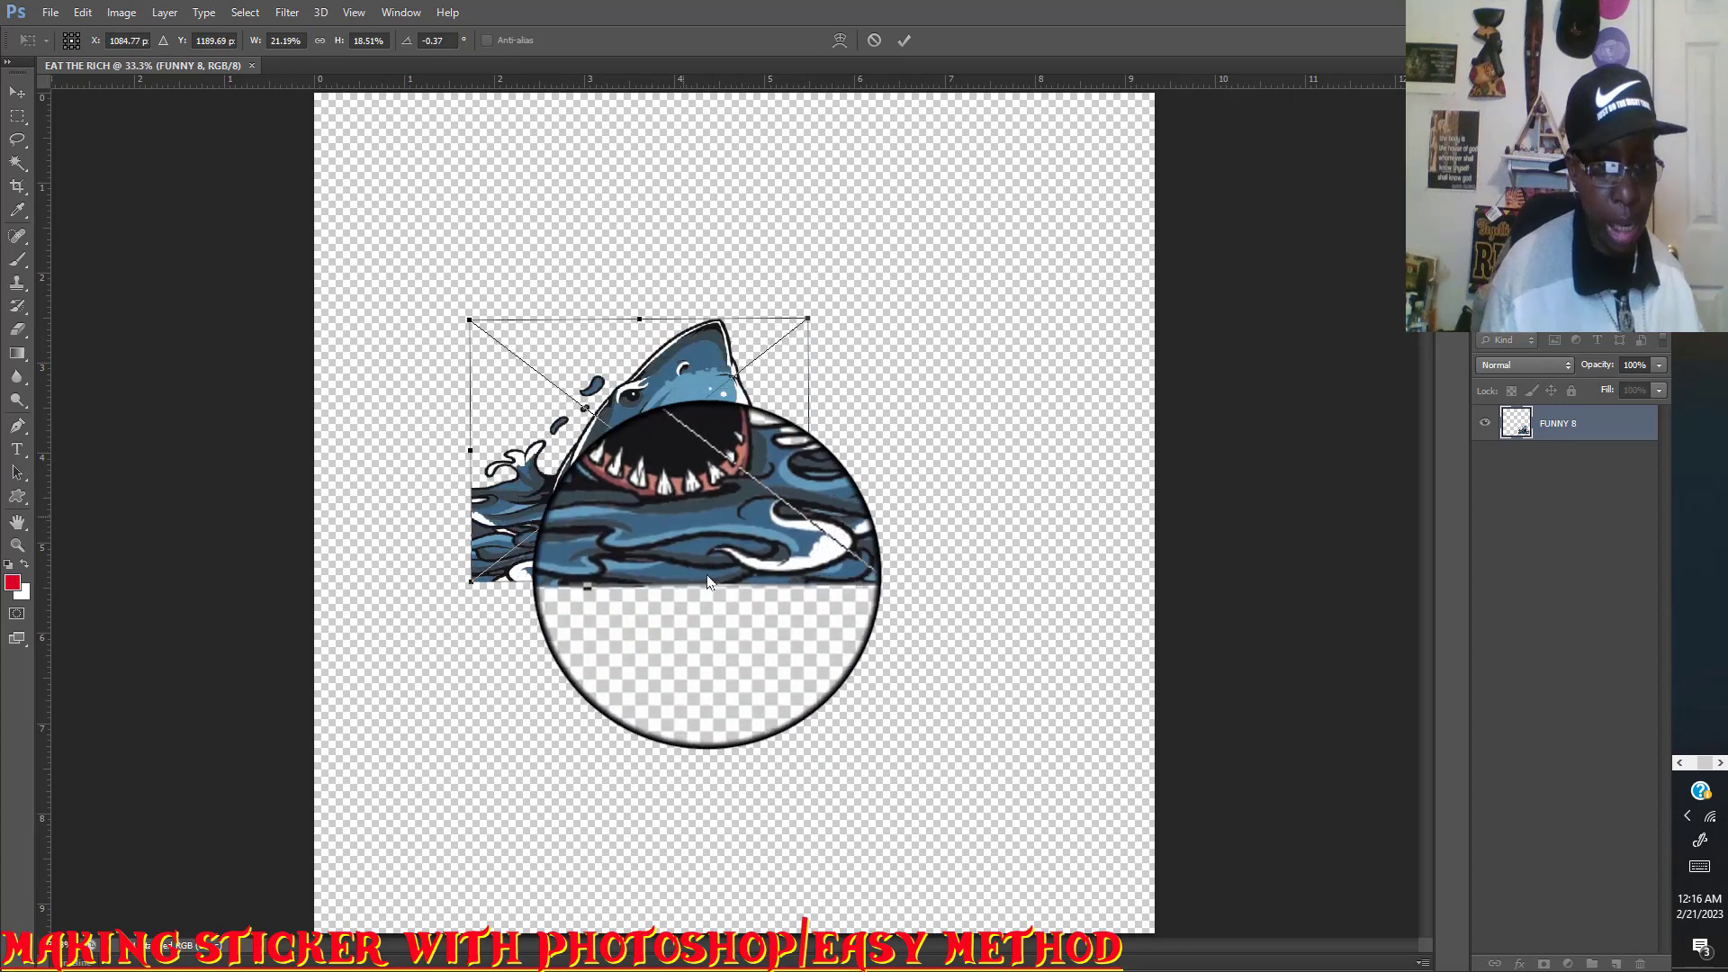
pyautogui.click(904, 43)
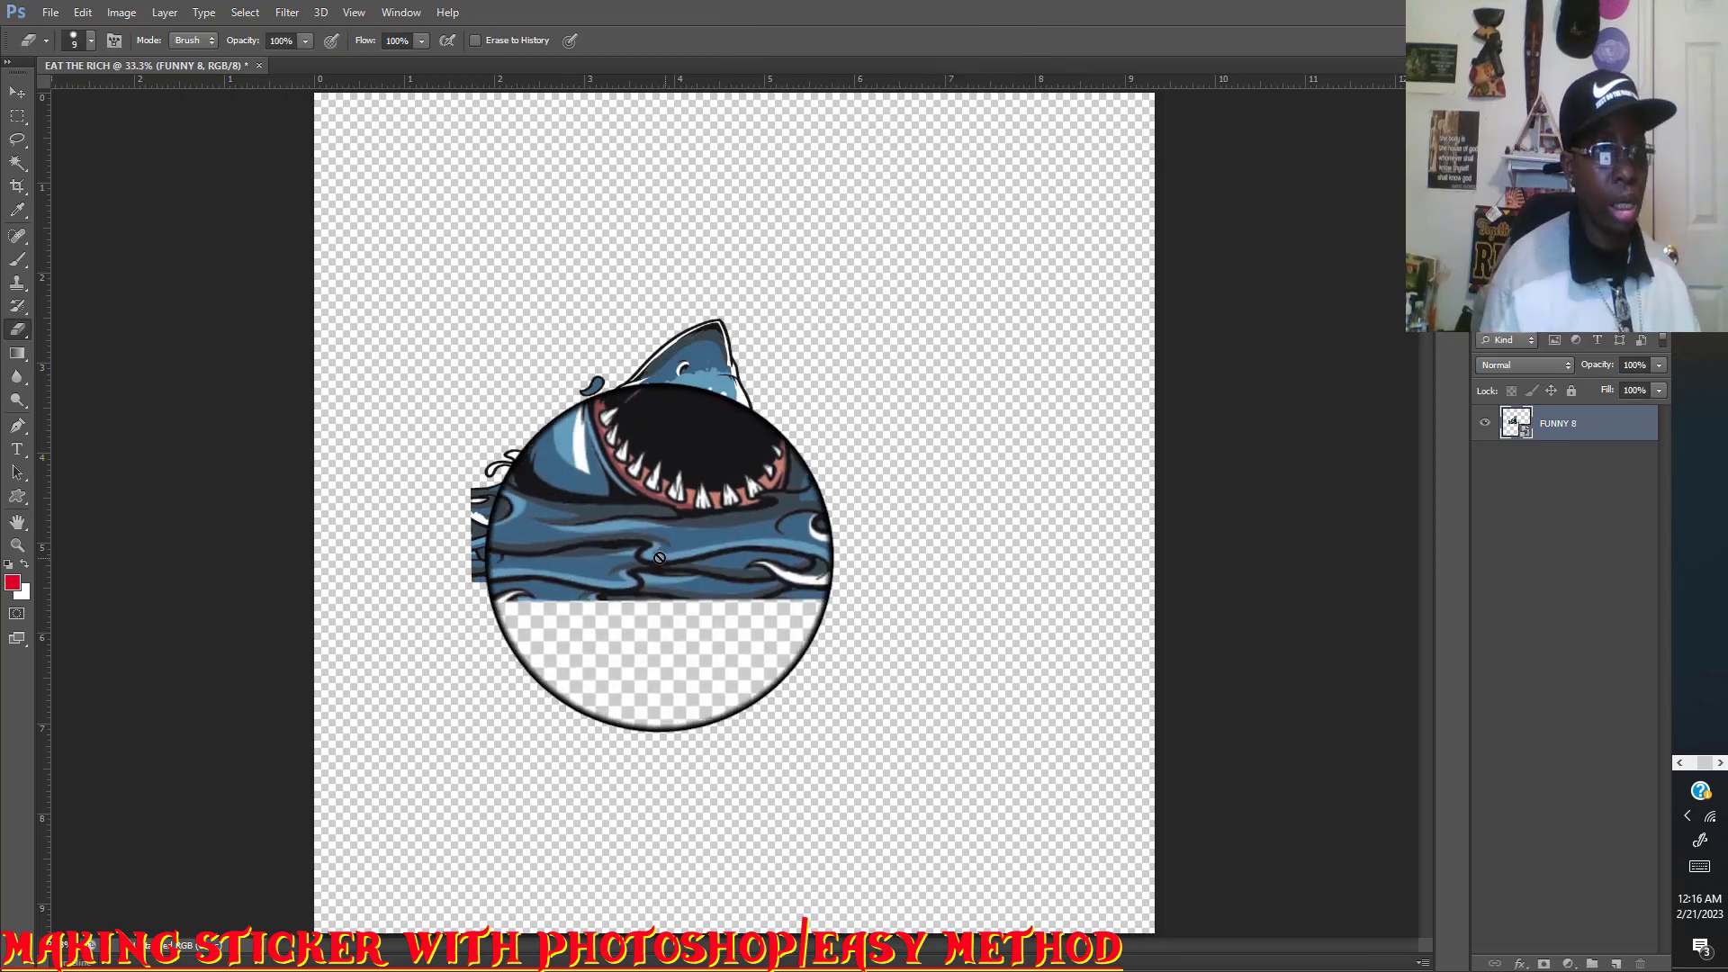
# Place the FUNNY 10 speech bubble image and shrink it to about 20% width and 17.5% height.
pyautogui.click(49, 16)
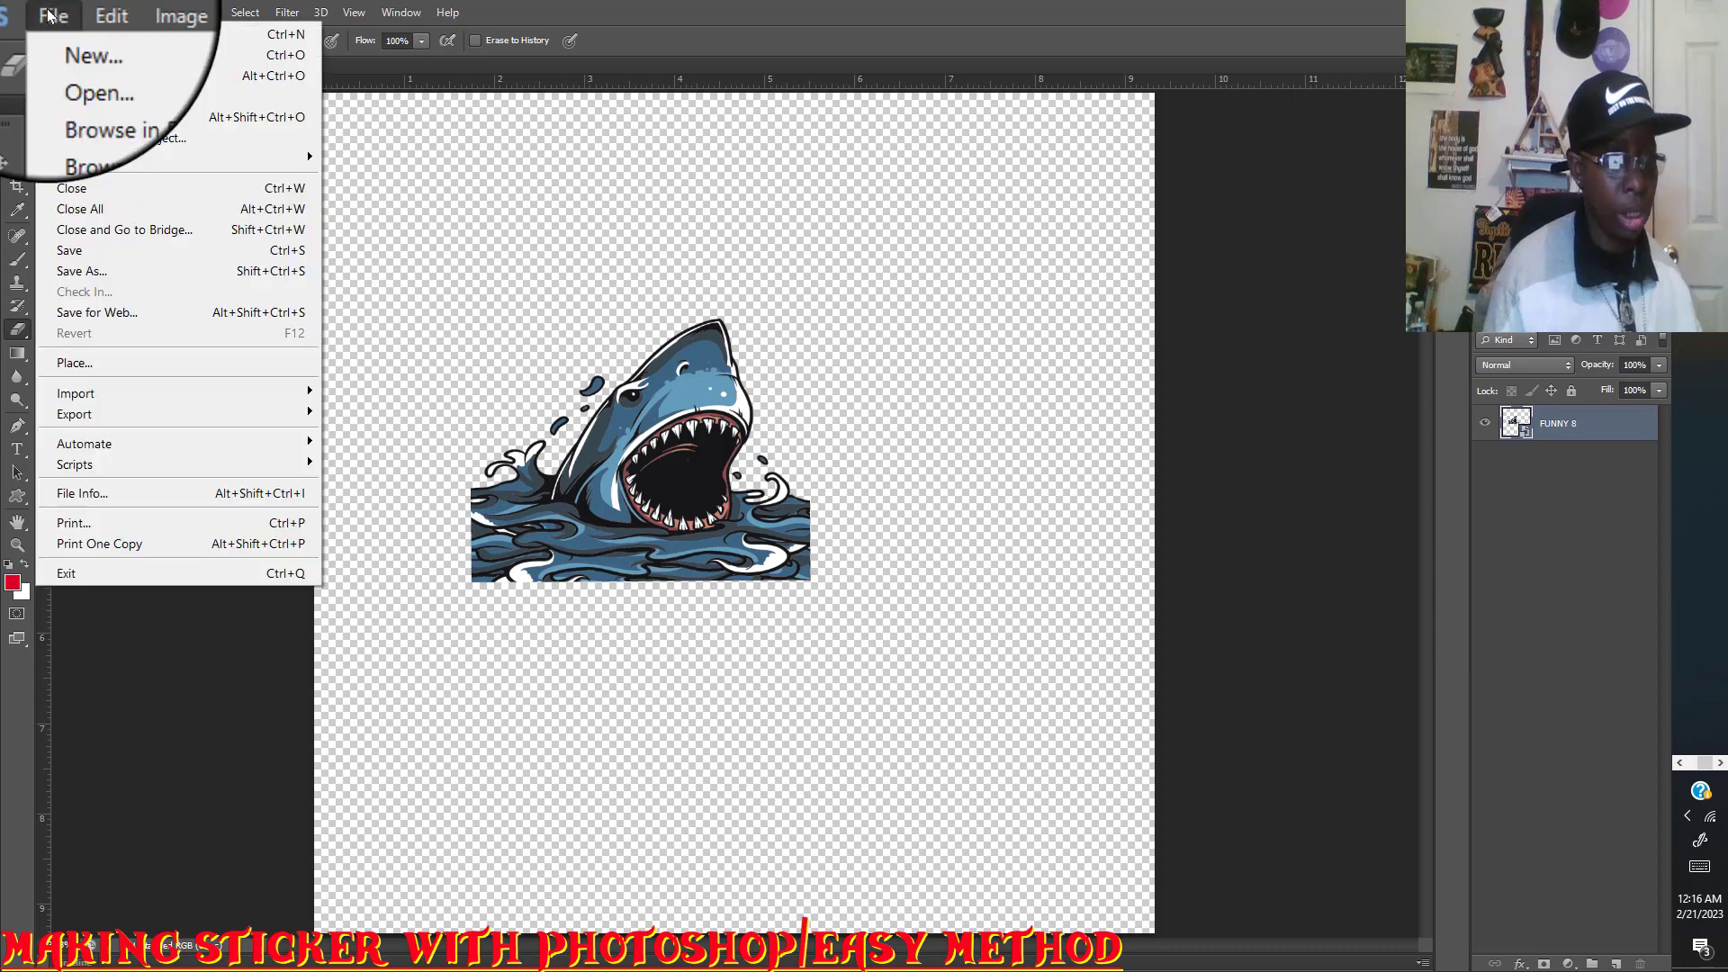
pyautogui.click(87, 366)
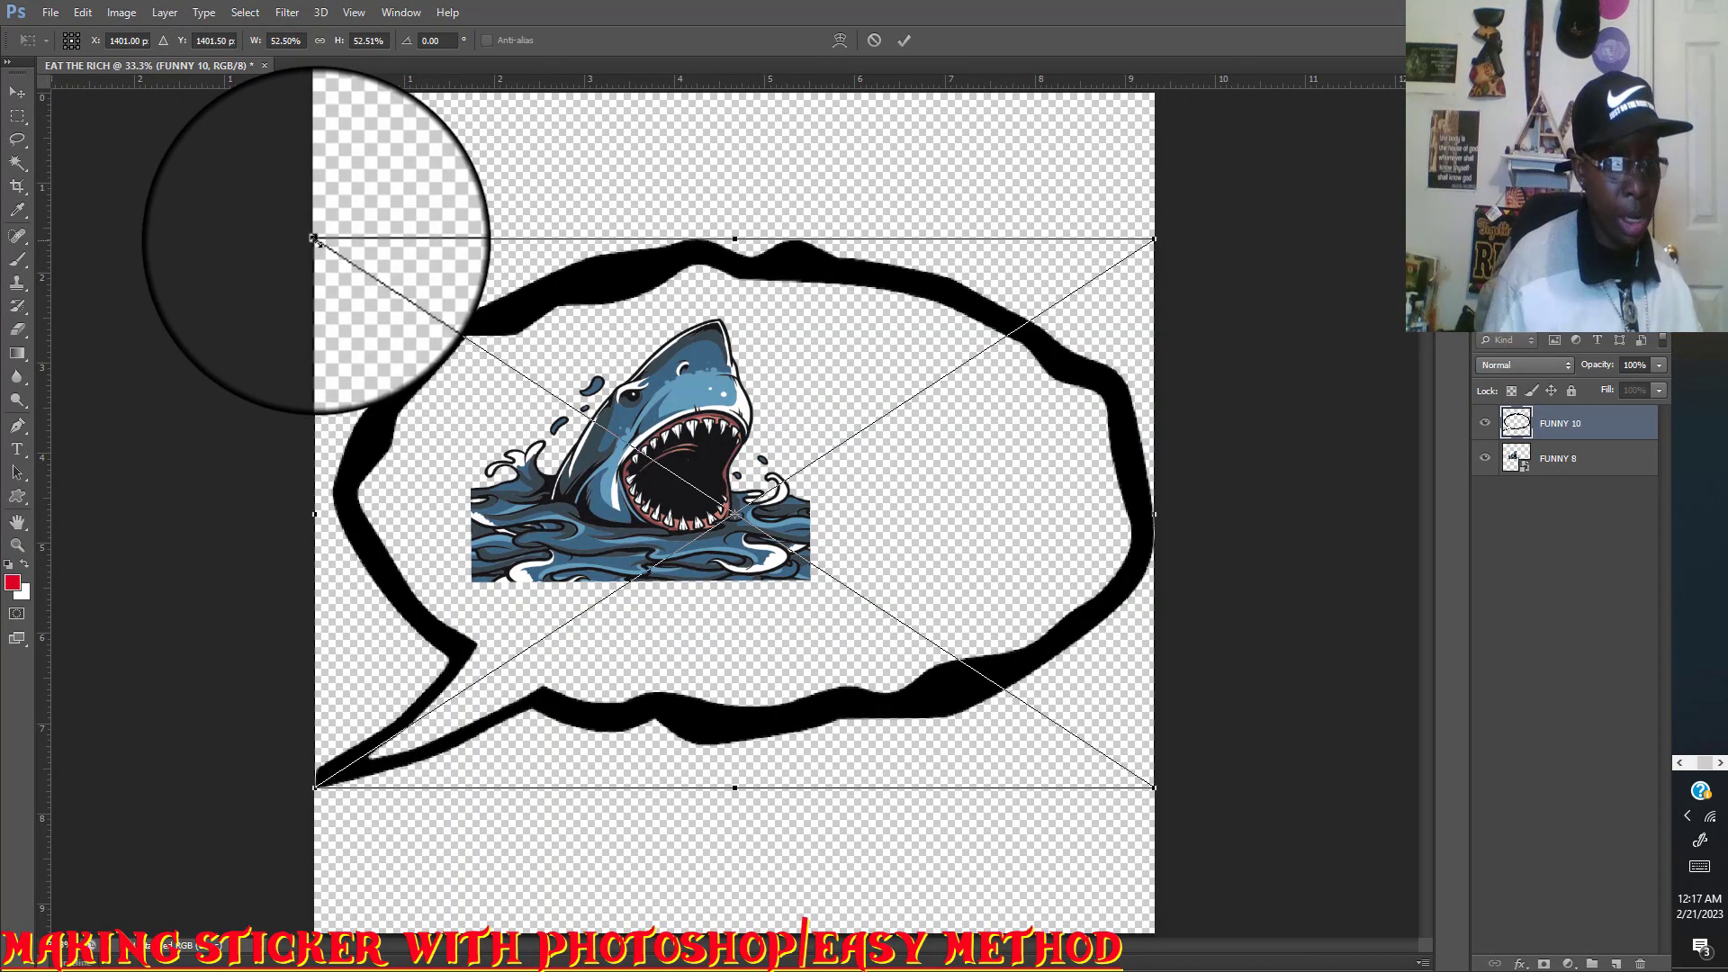
pyautogui.moveTo(315, 237); pyautogui.dragTo(407, 308)
pyautogui.moveTo(518, 382); pyautogui.dragTo(750, 564)
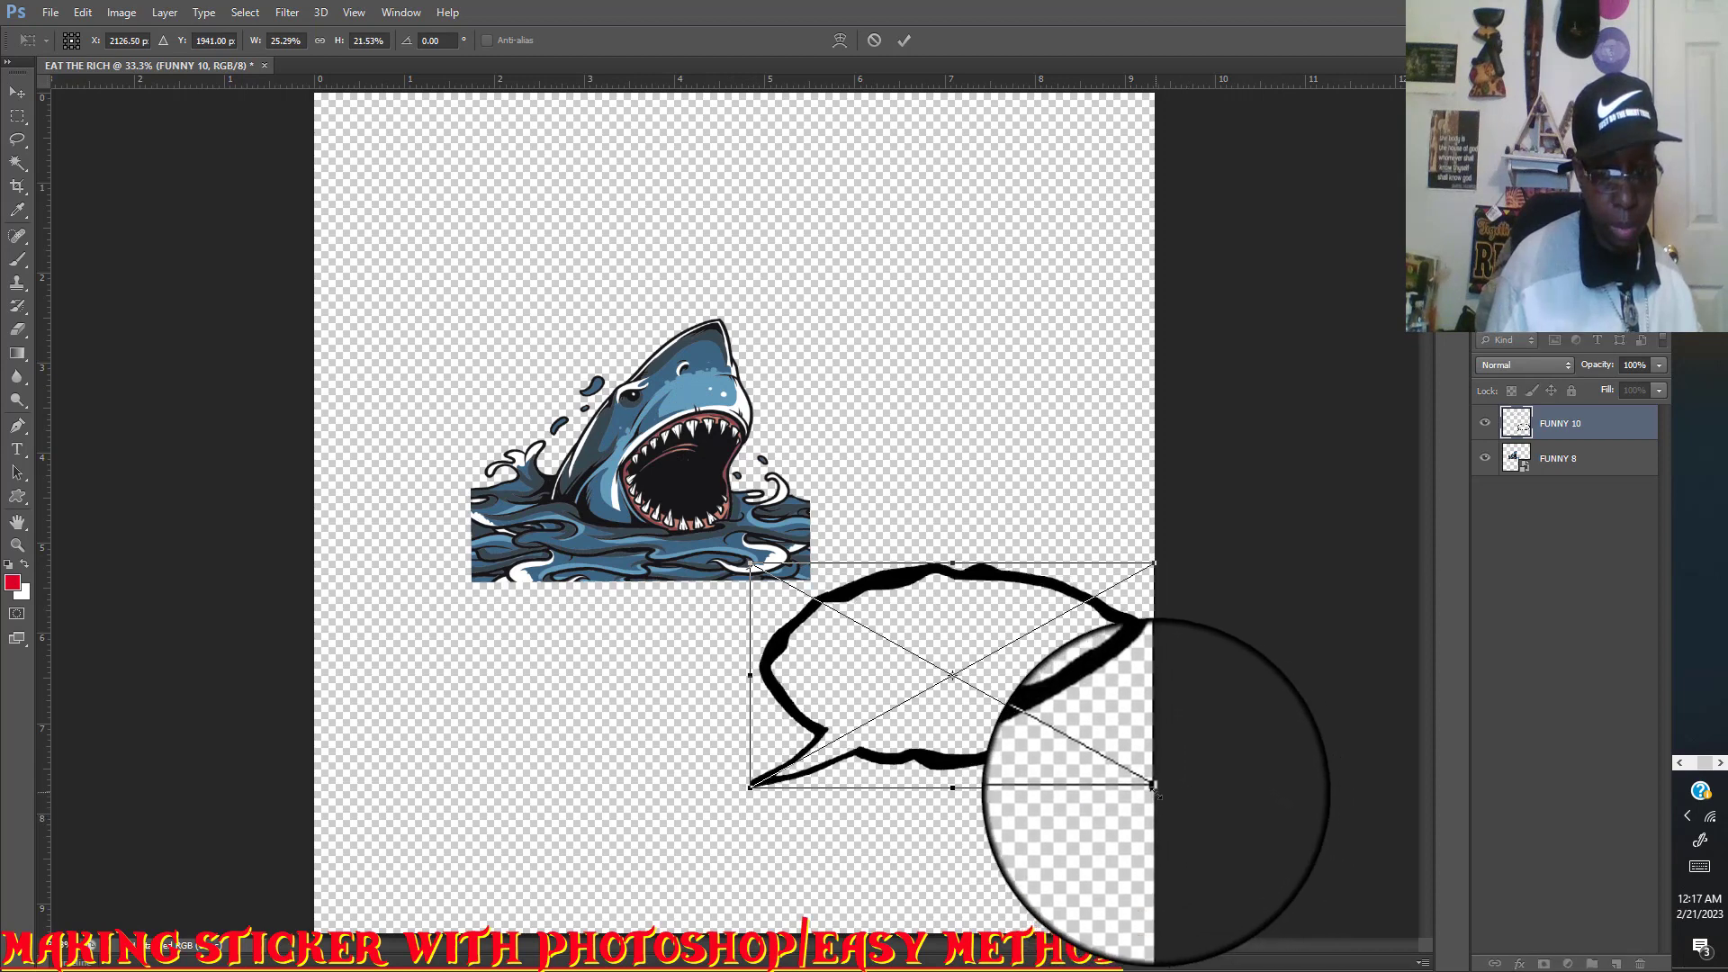
pyautogui.moveTo(1154, 786); pyautogui.dragTo(1062, 742)
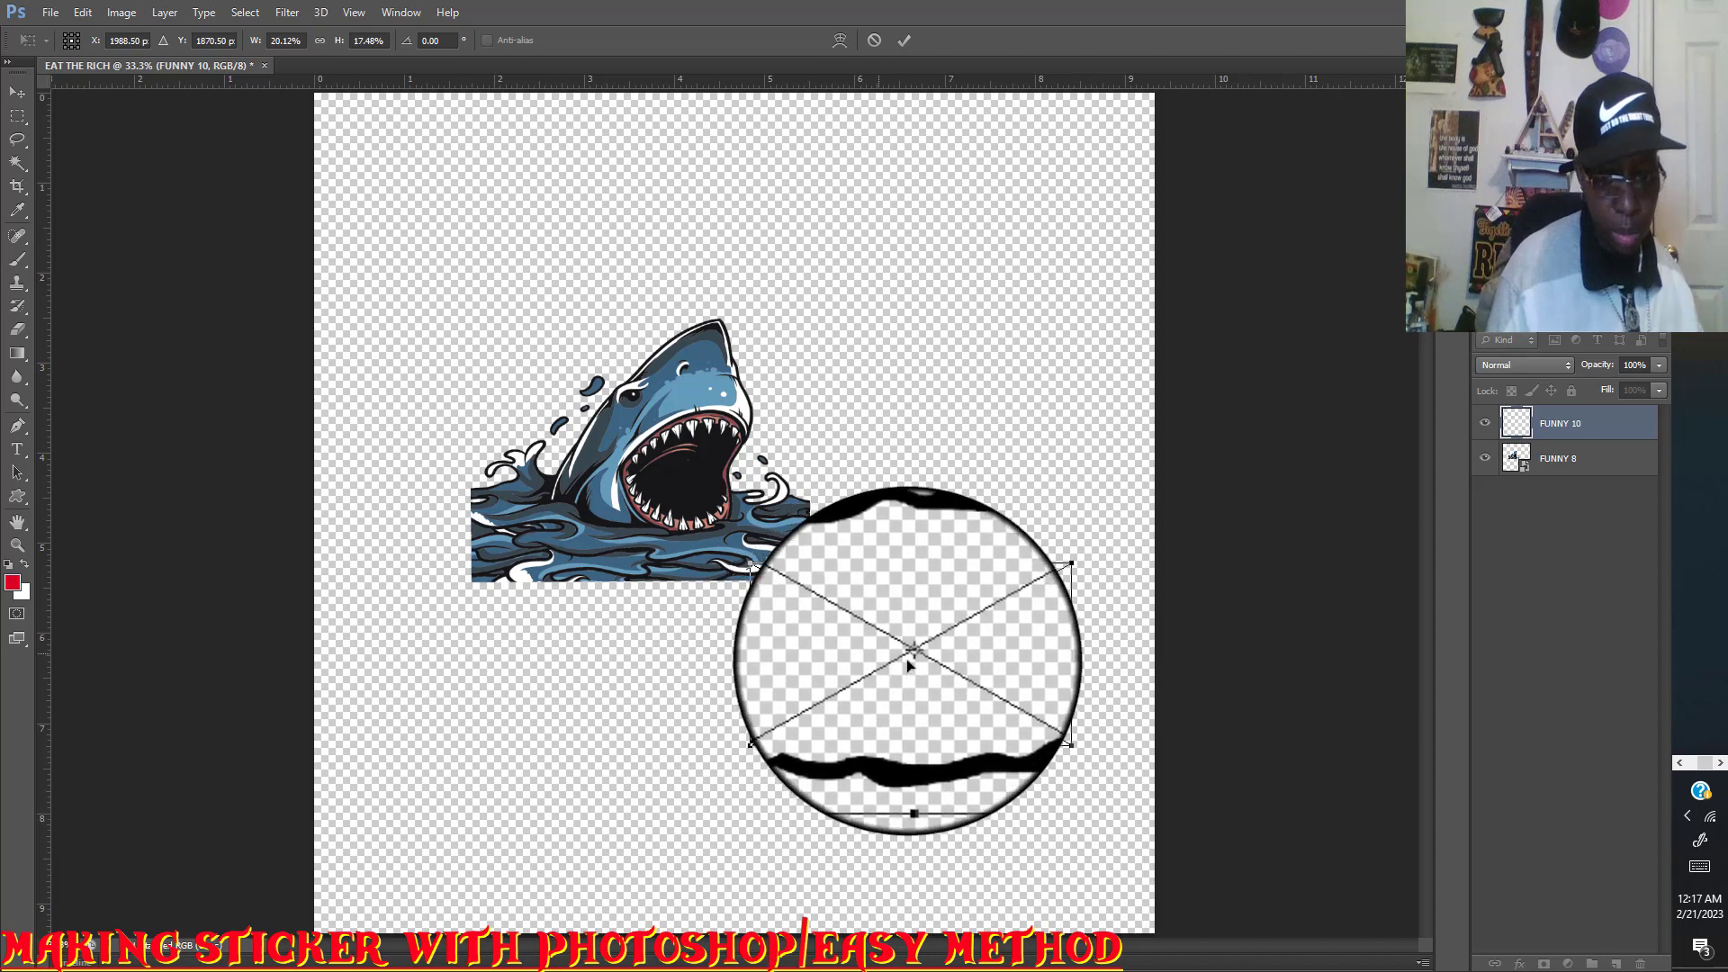
# Move the speech bubble beside the shark's open mouth and shrink it to about 18% width and 15.4% height.
pyautogui.moveTo(906, 659); pyautogui.dragTo(903, 506)
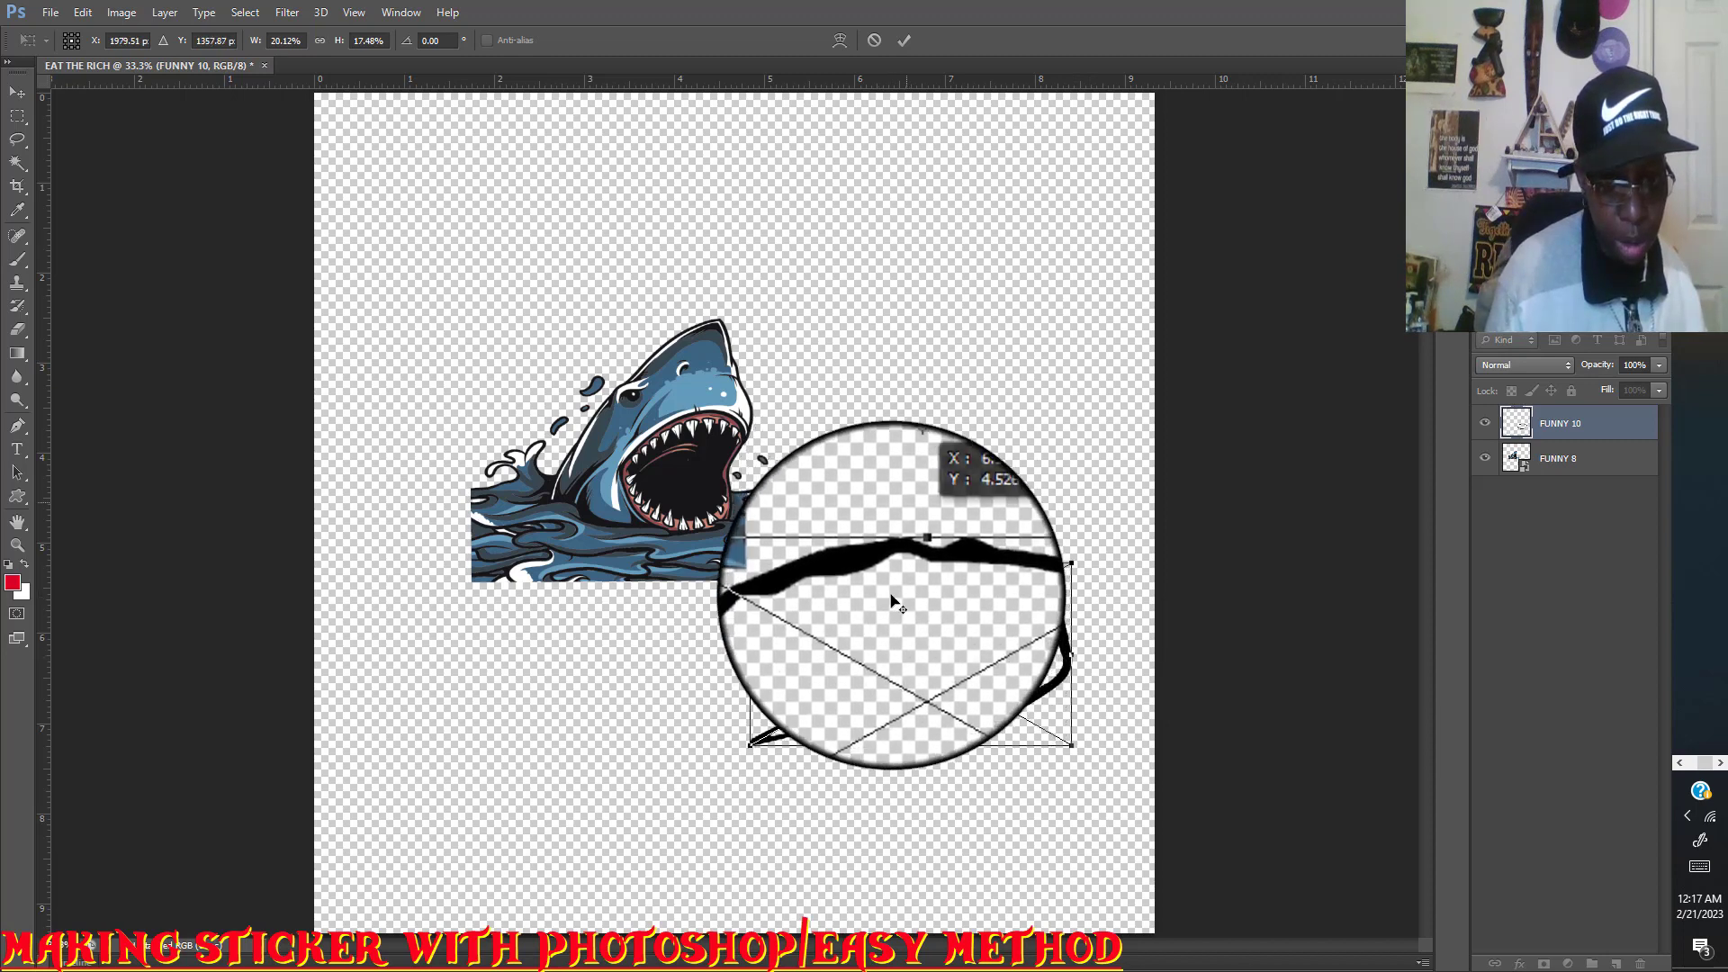
pyautogui.moveTo(912, 652); pyautogui.dragTo(911, 384)
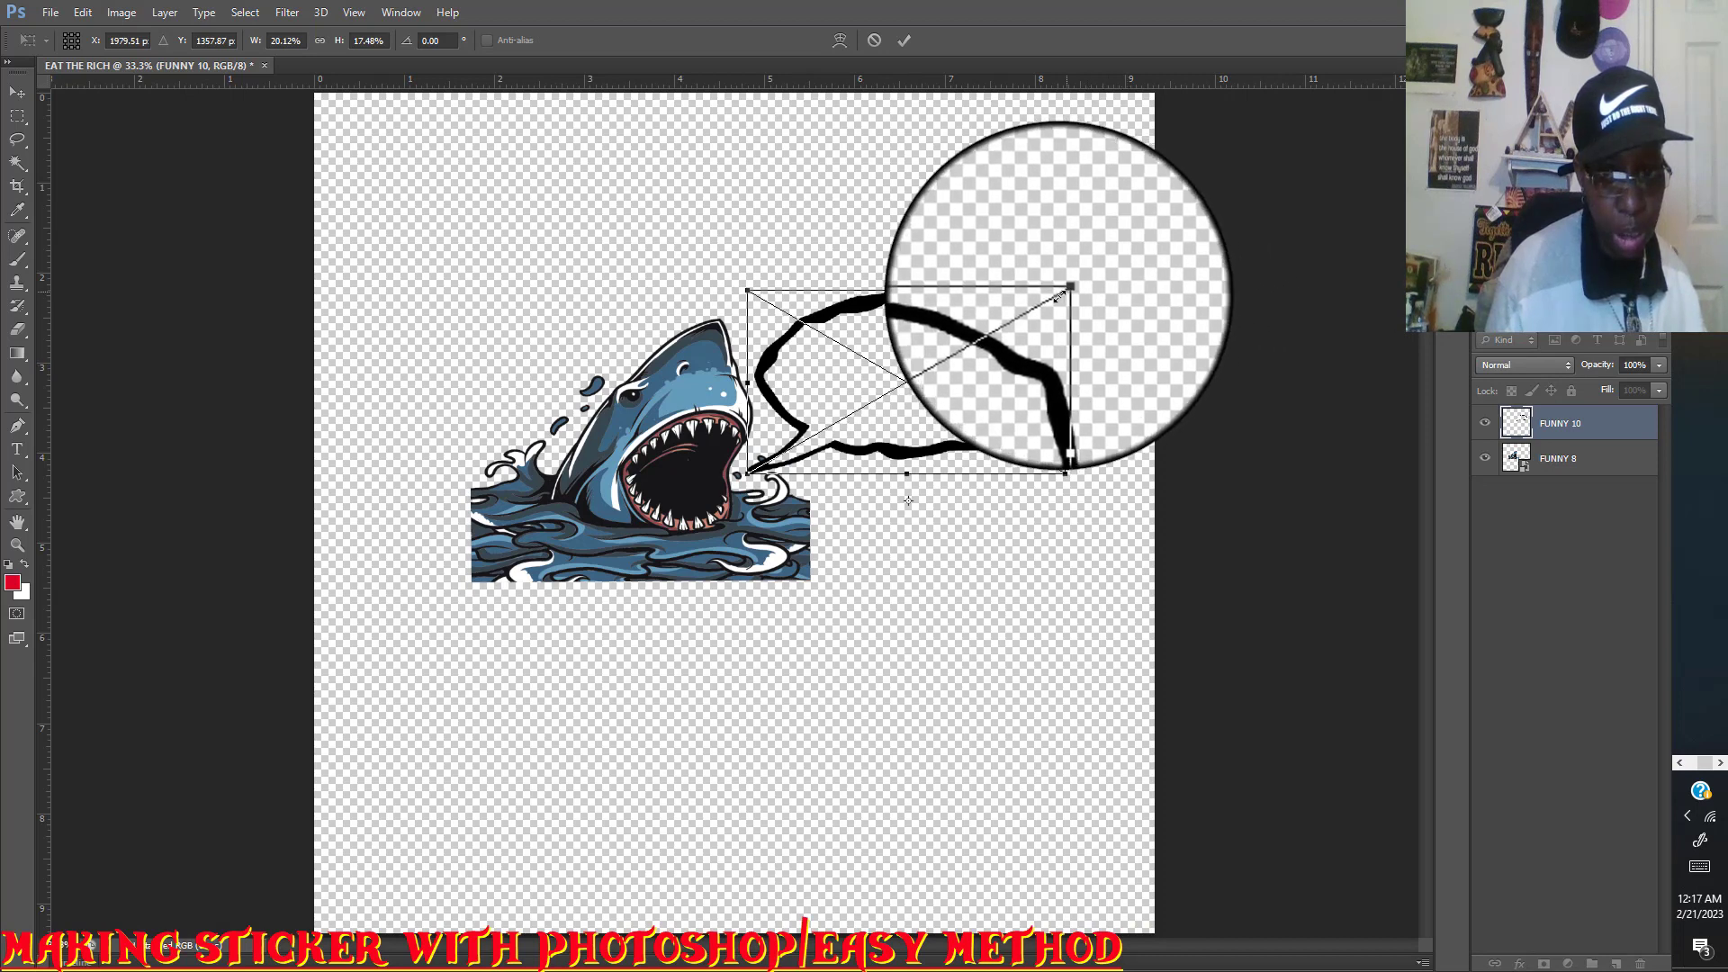
pyautogui.moveTo(1070, 292); pyautogui.dragTo(1032, 320)
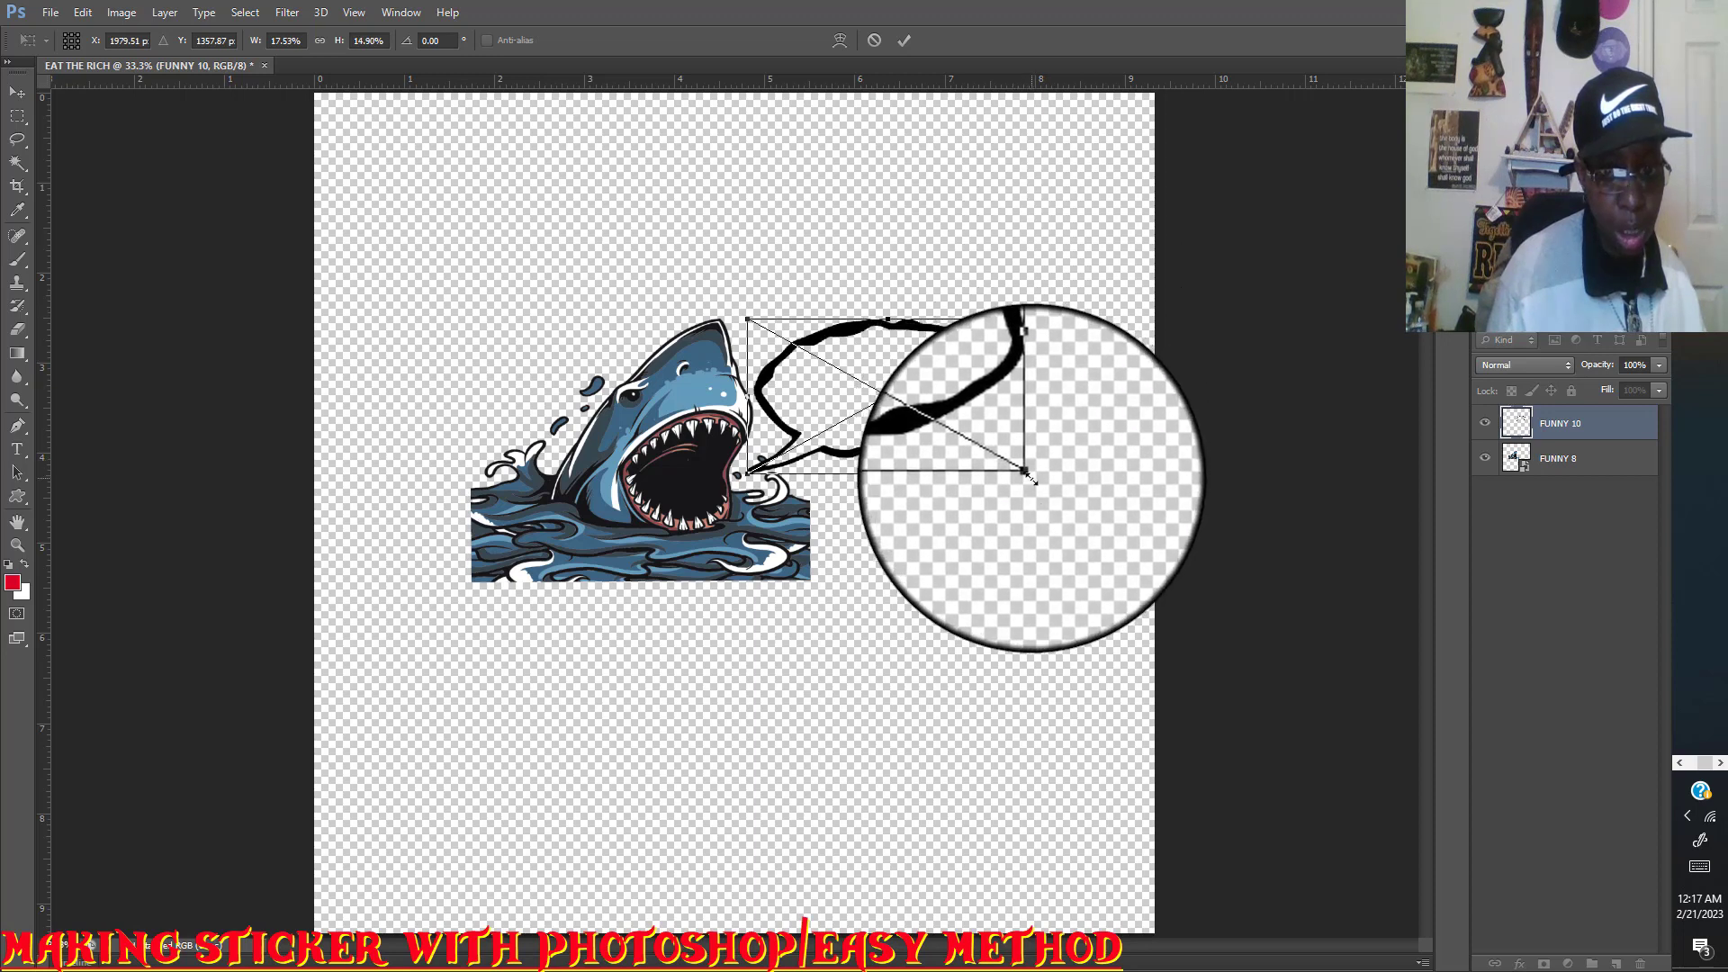
pyautogui.moveTo(1037, 484); pyautogui.dragTo(1035, 490)
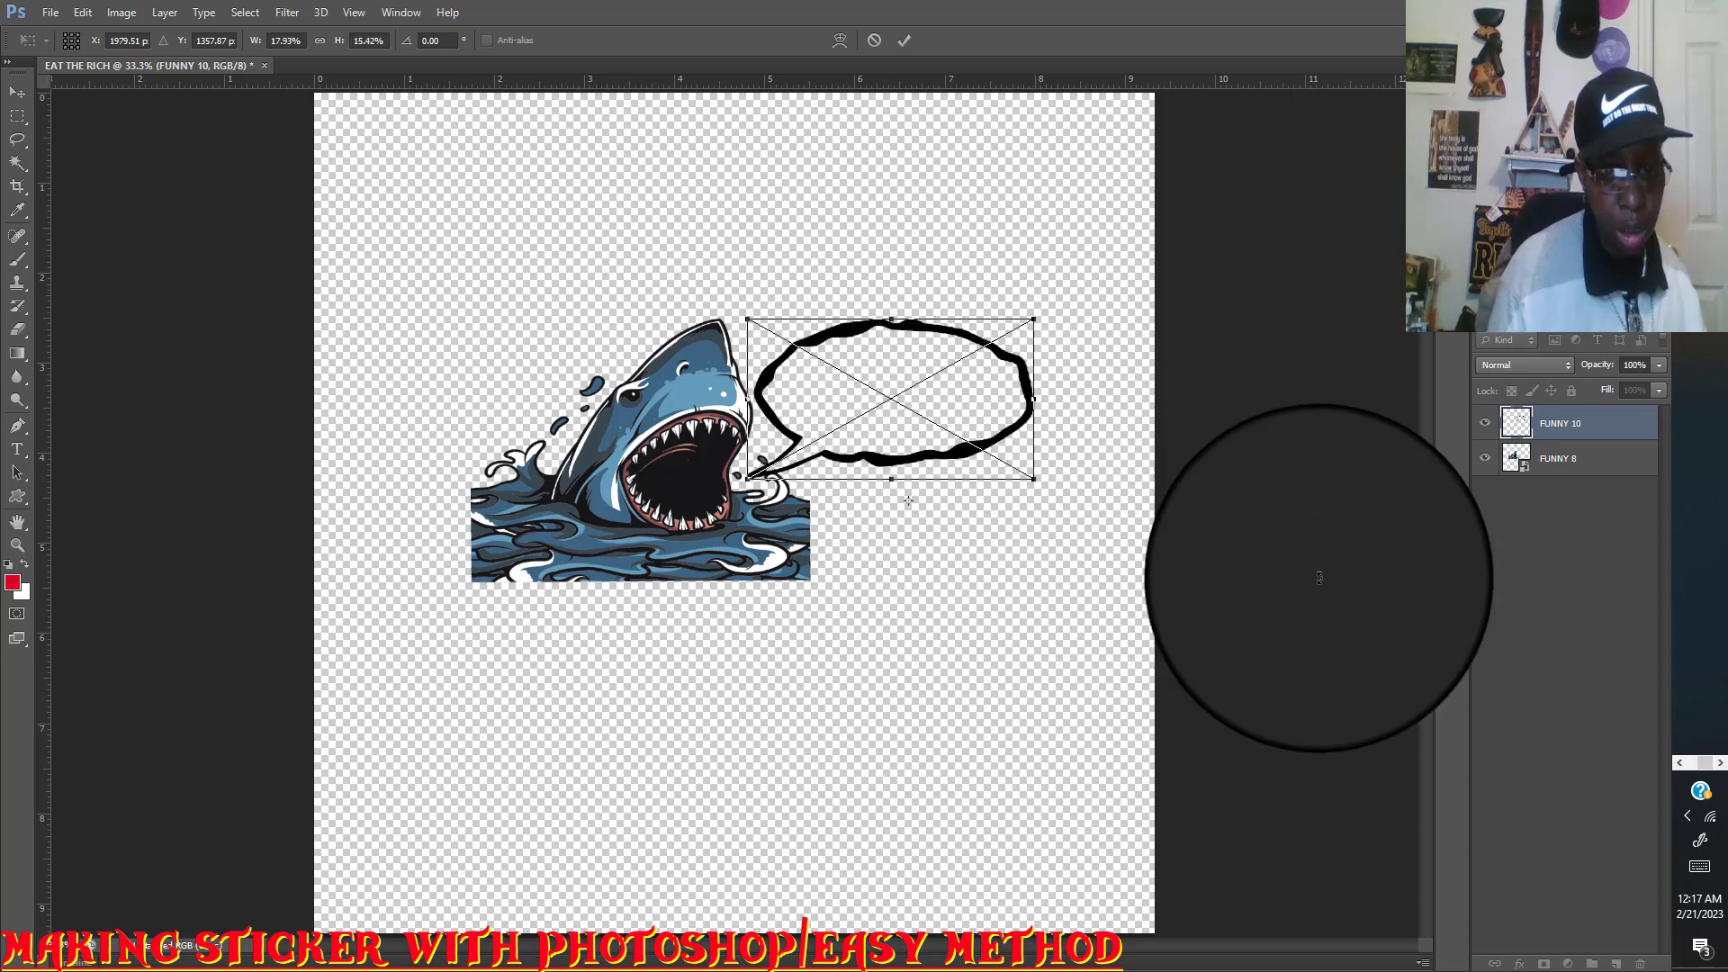
pyautogui.click(907, 42)
# Rename the speech bubble layer SPEECH and the shark image layer SHARK.
pyautogui.press('e')
pyautogui.moveTo(918, 652); pyautogui.dragTo(46, 135)
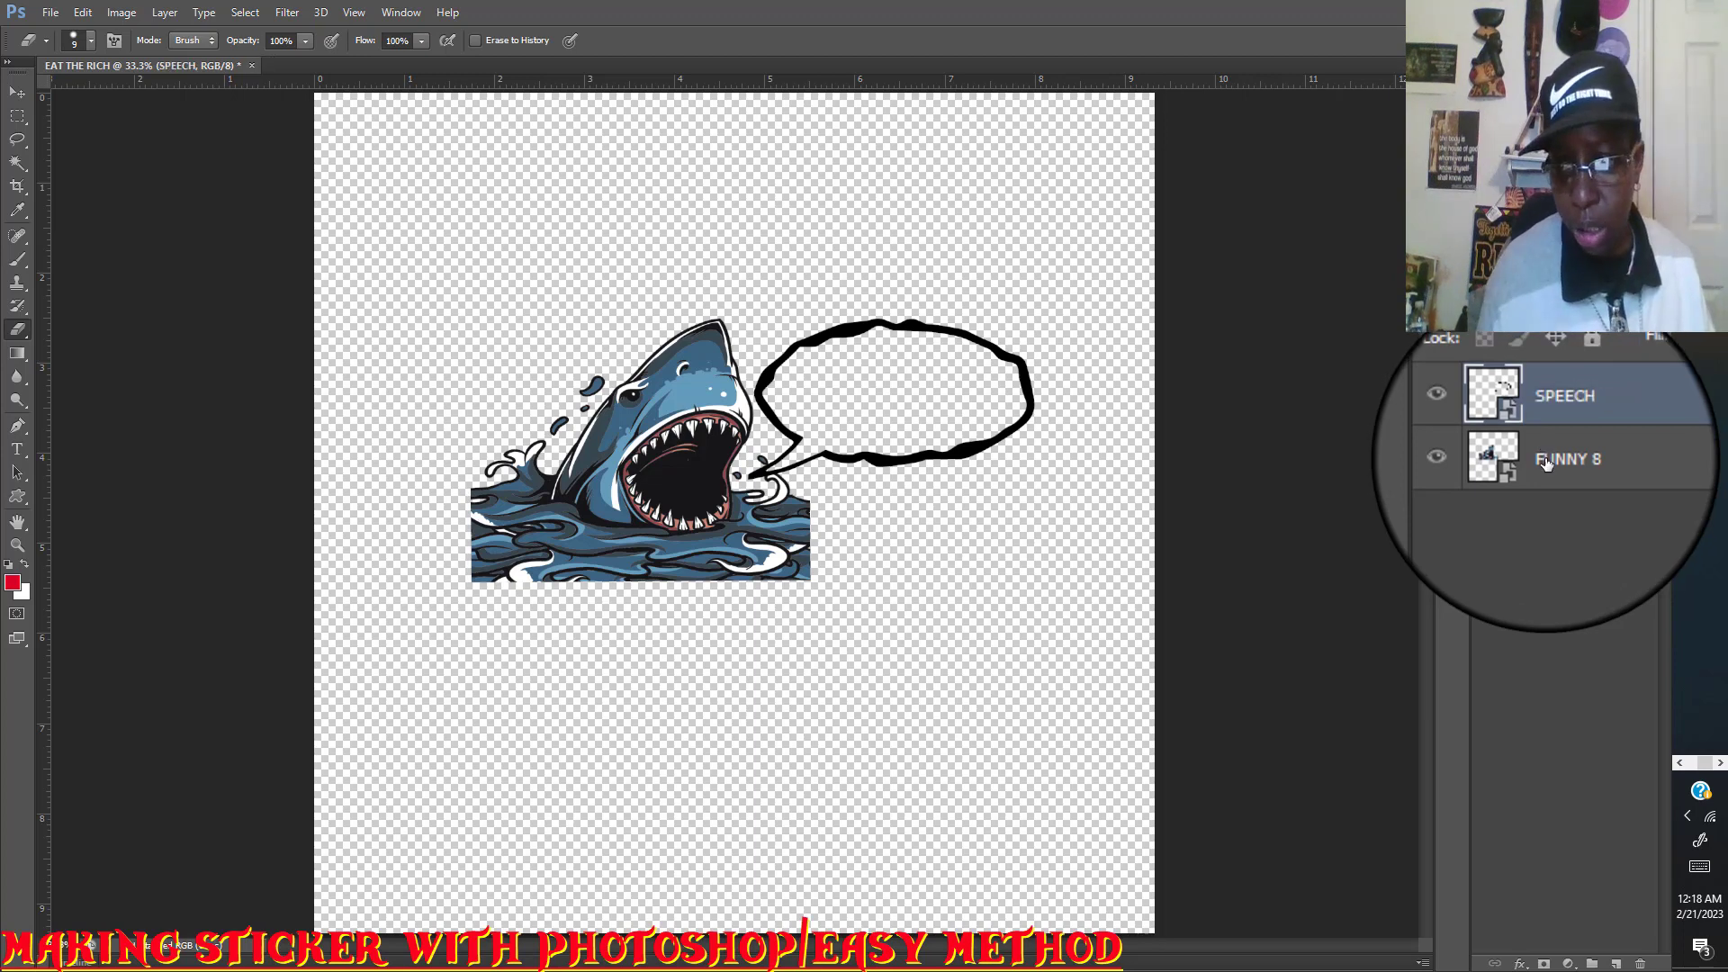
pyautogui.click(1564, 461)
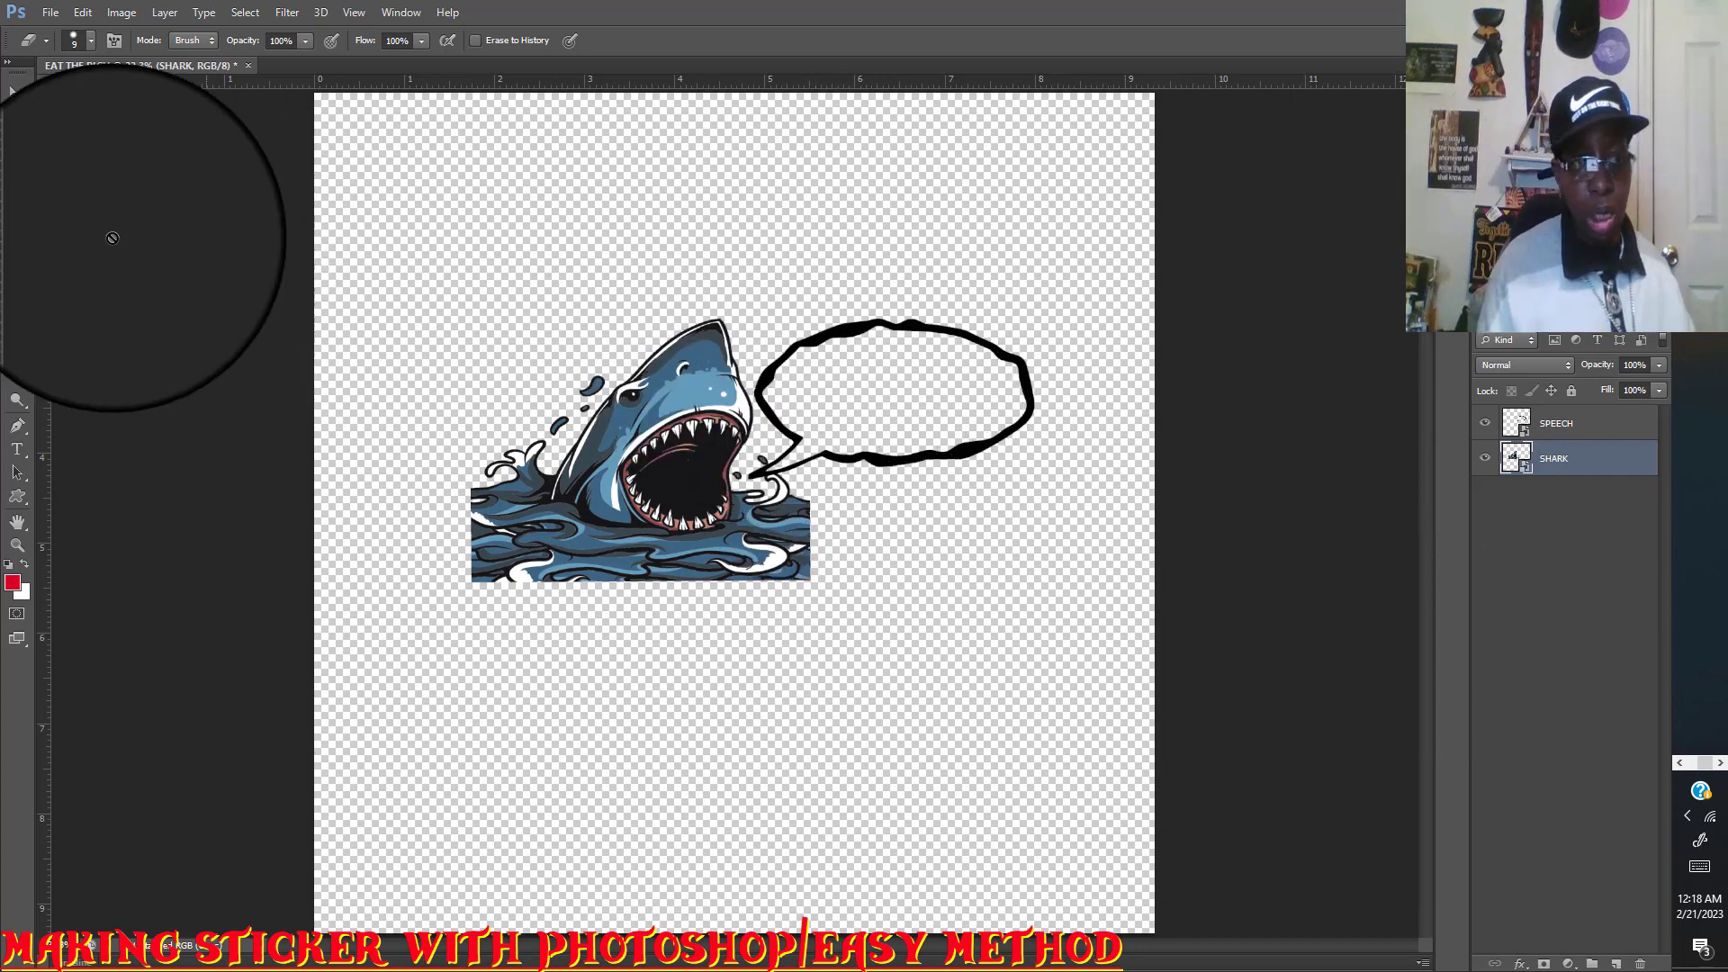
# Move the speech bubble up and slightly away from the shark, so its tail sits just right of the head.
pyautogui.click(1584, 428)
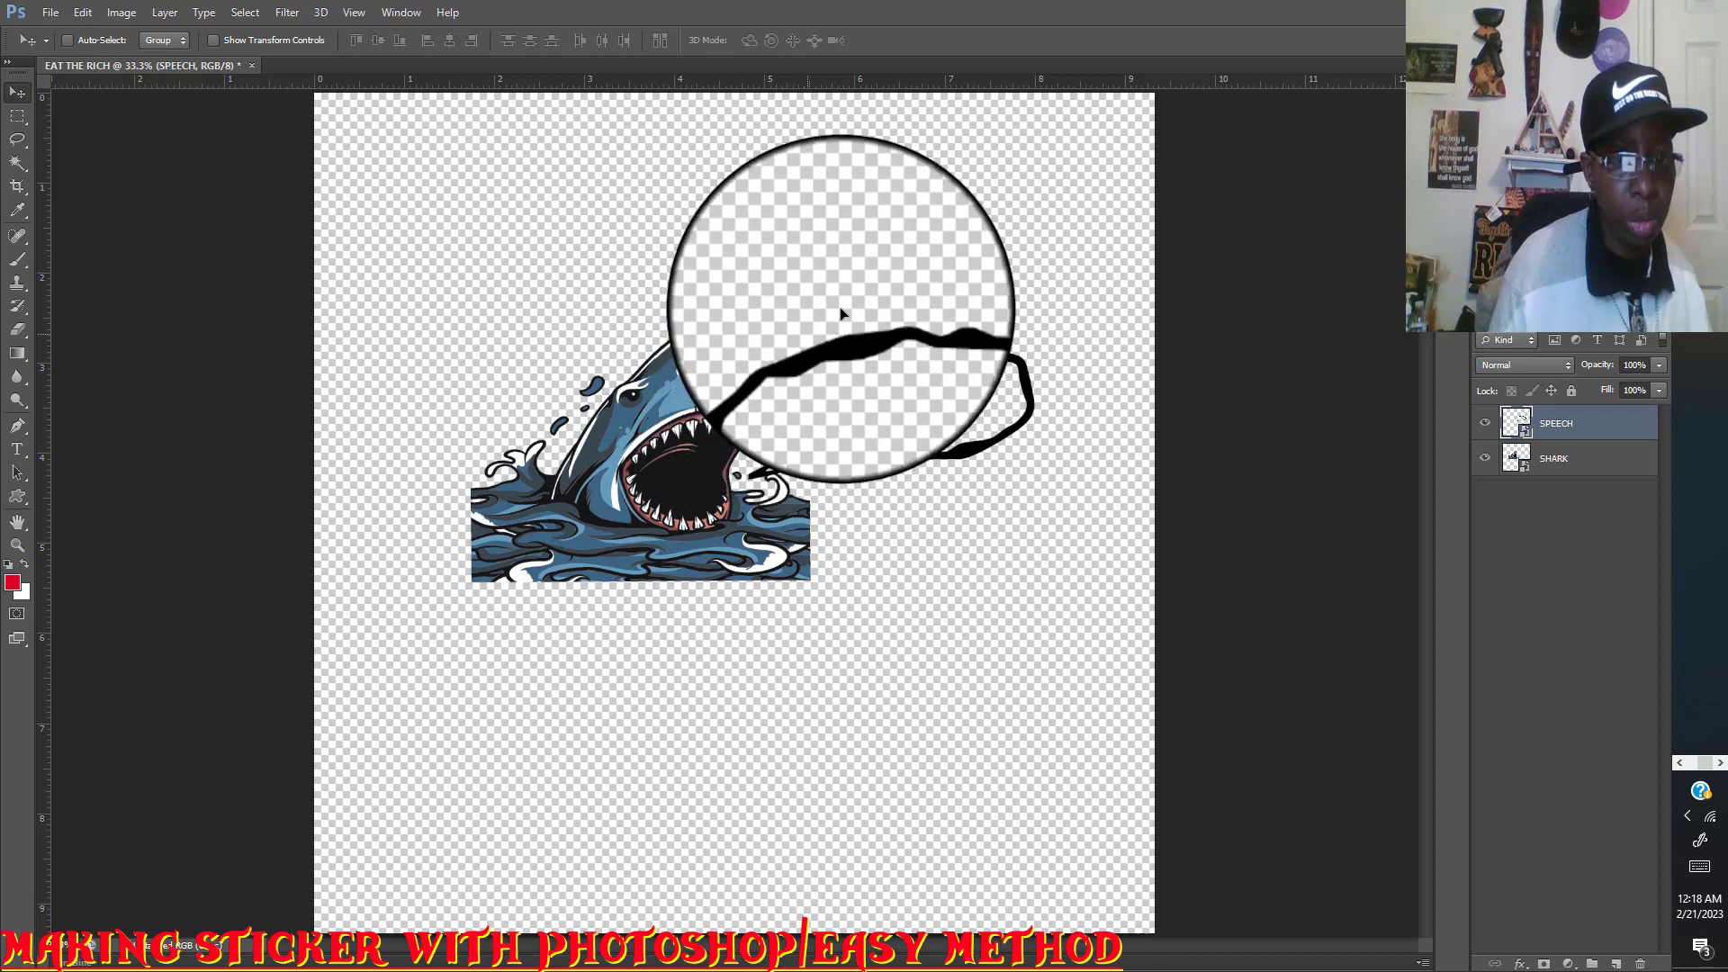
pyautogui.moveTo(842, 313); pyautogui.dragTo(968, 189)
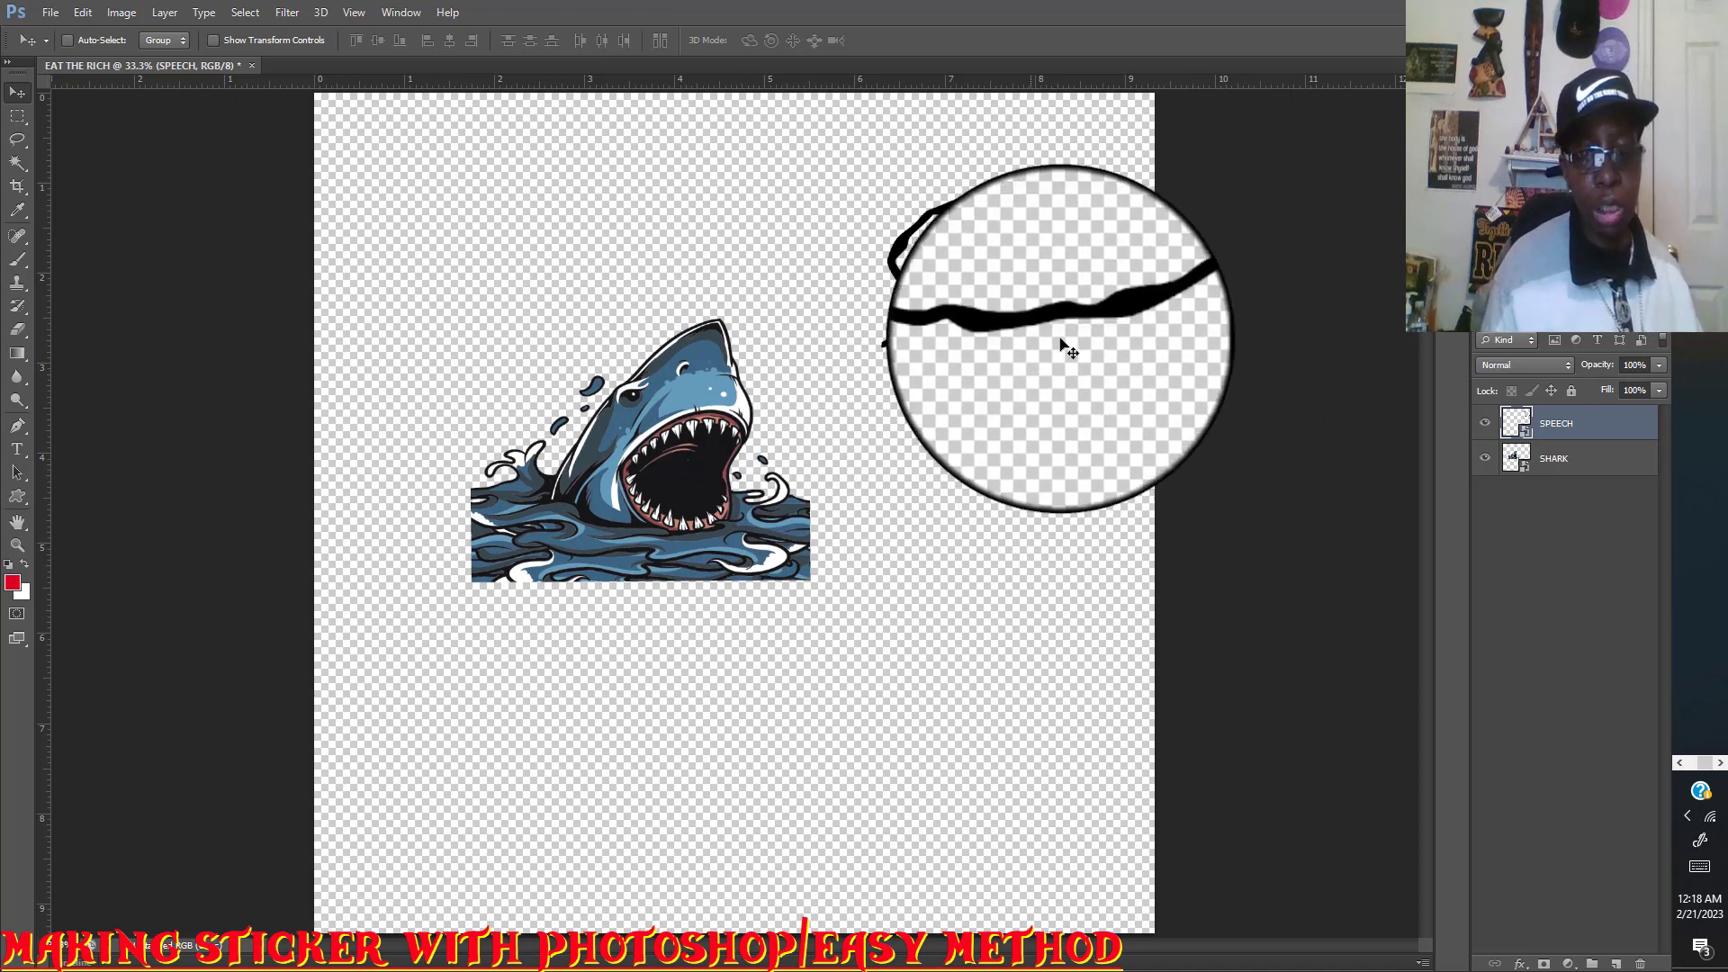
pyautogui.moveTo(1030, 200); pyautogui.dragTo(936, 215)
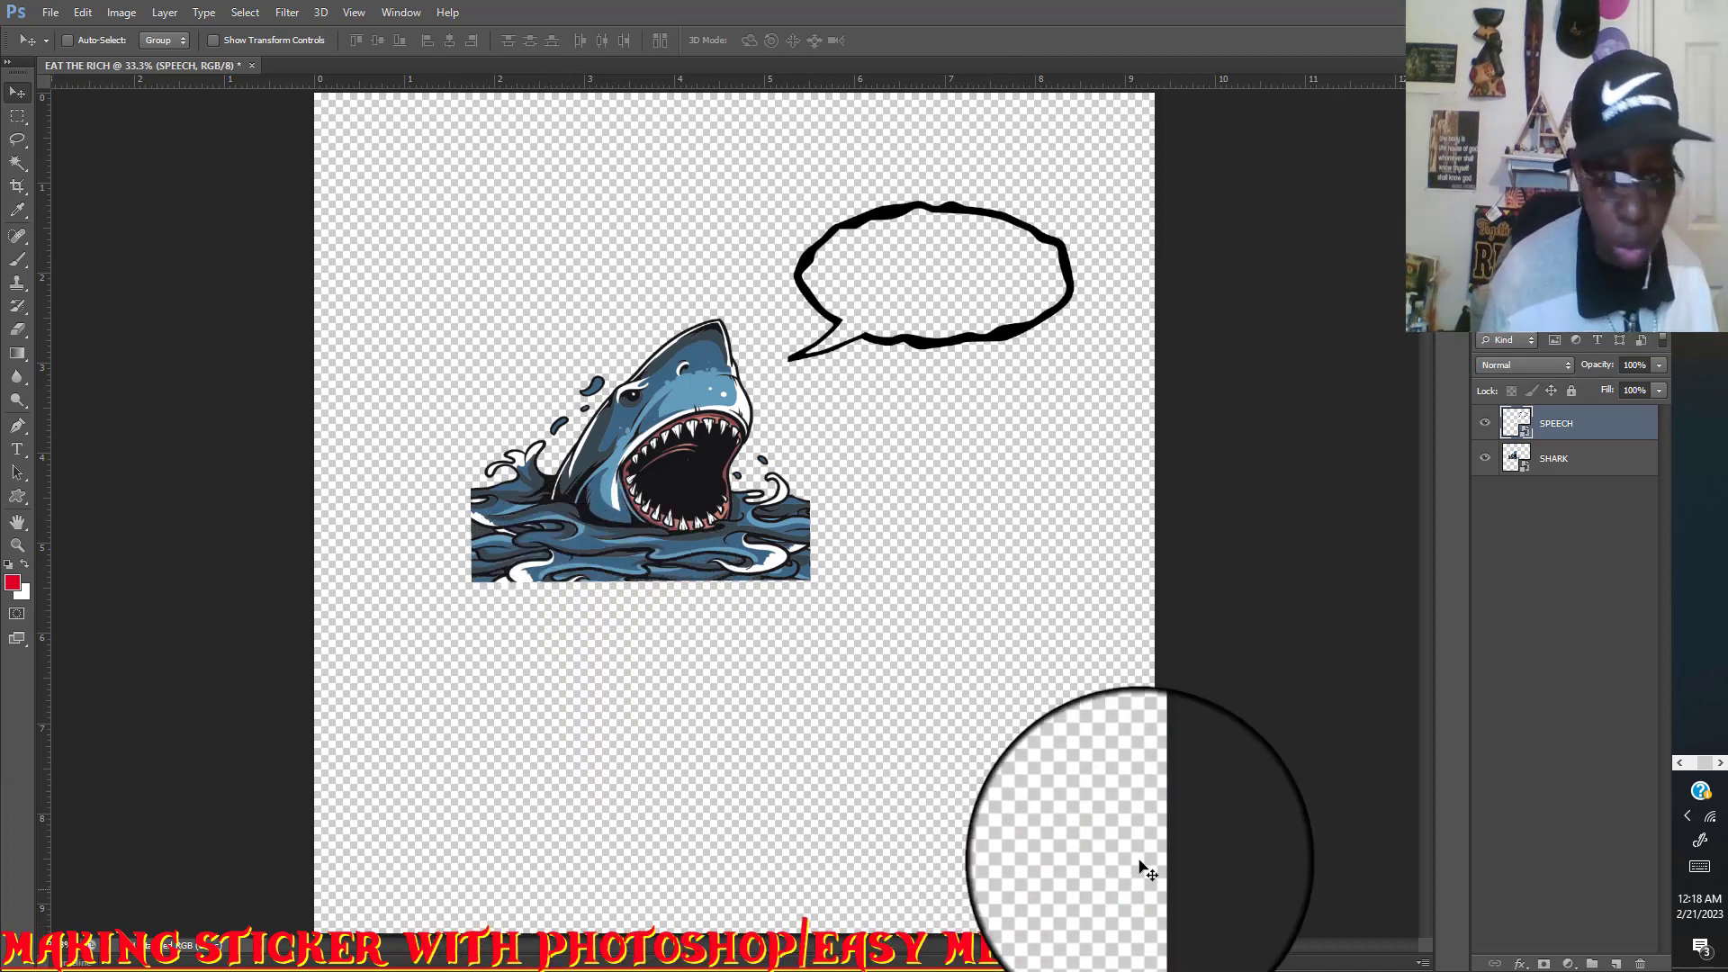
# Rasterize the SPEECH and SHARK layers together.
pyautogui.keyDown('shift'); pyautogui.click(1575, 472); pyautogui.keyUp('shift')
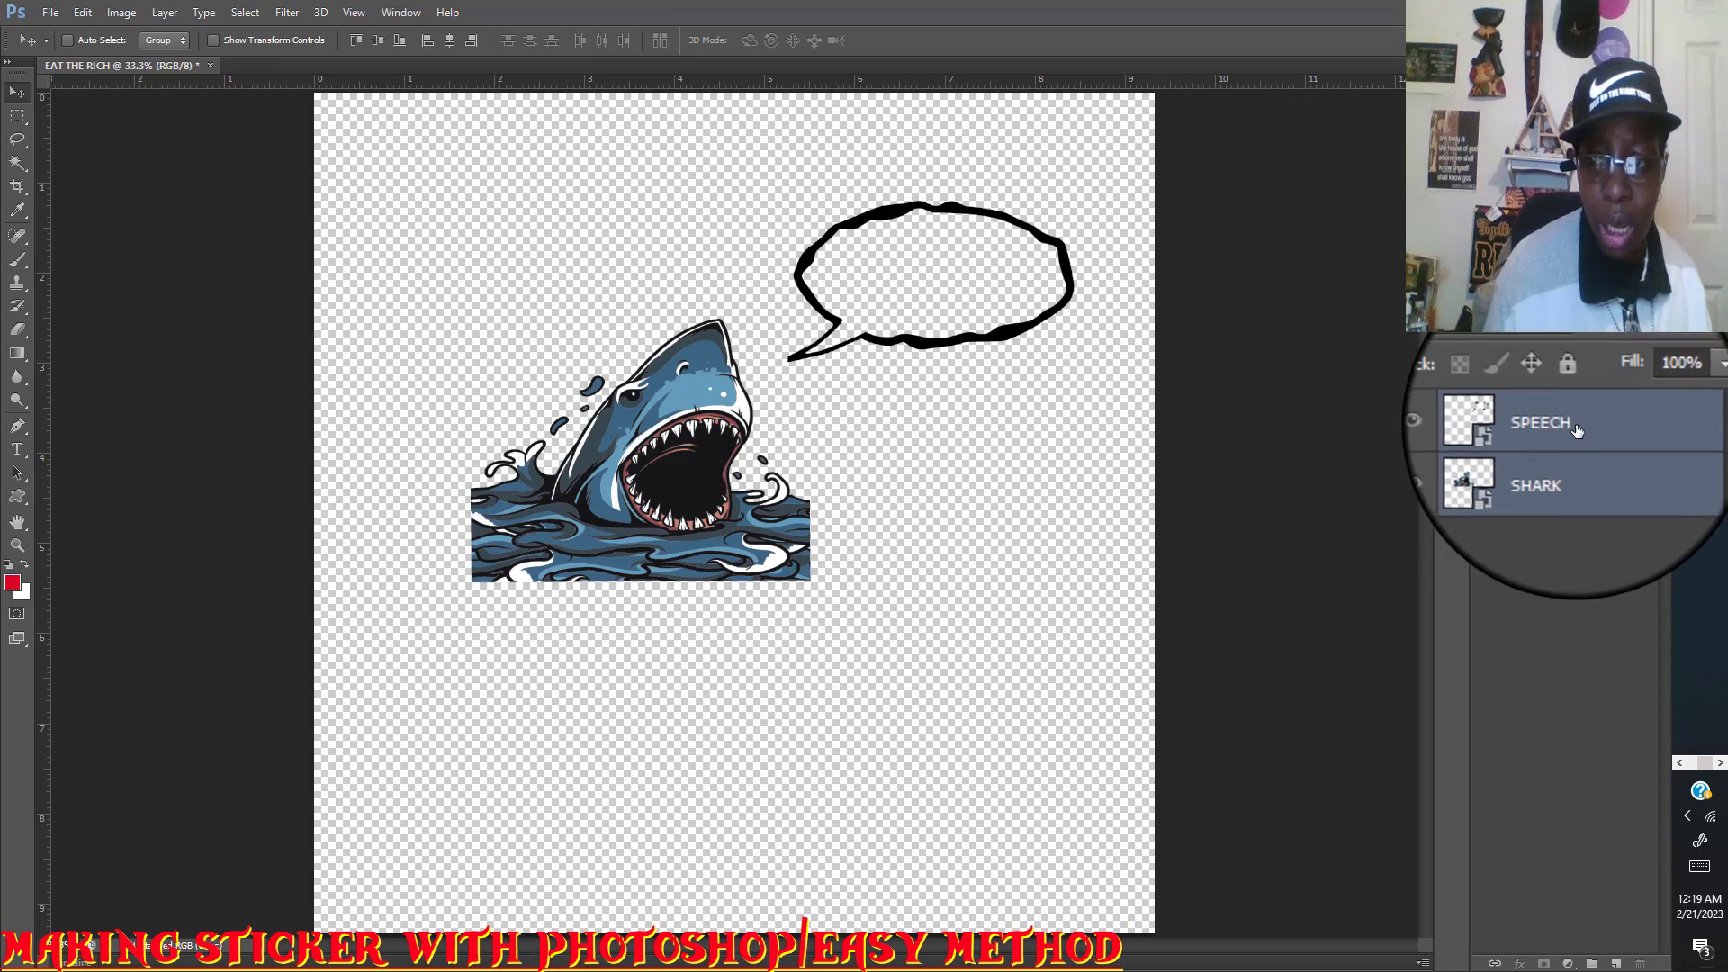
pyautogui.rightClick(1579, 430)
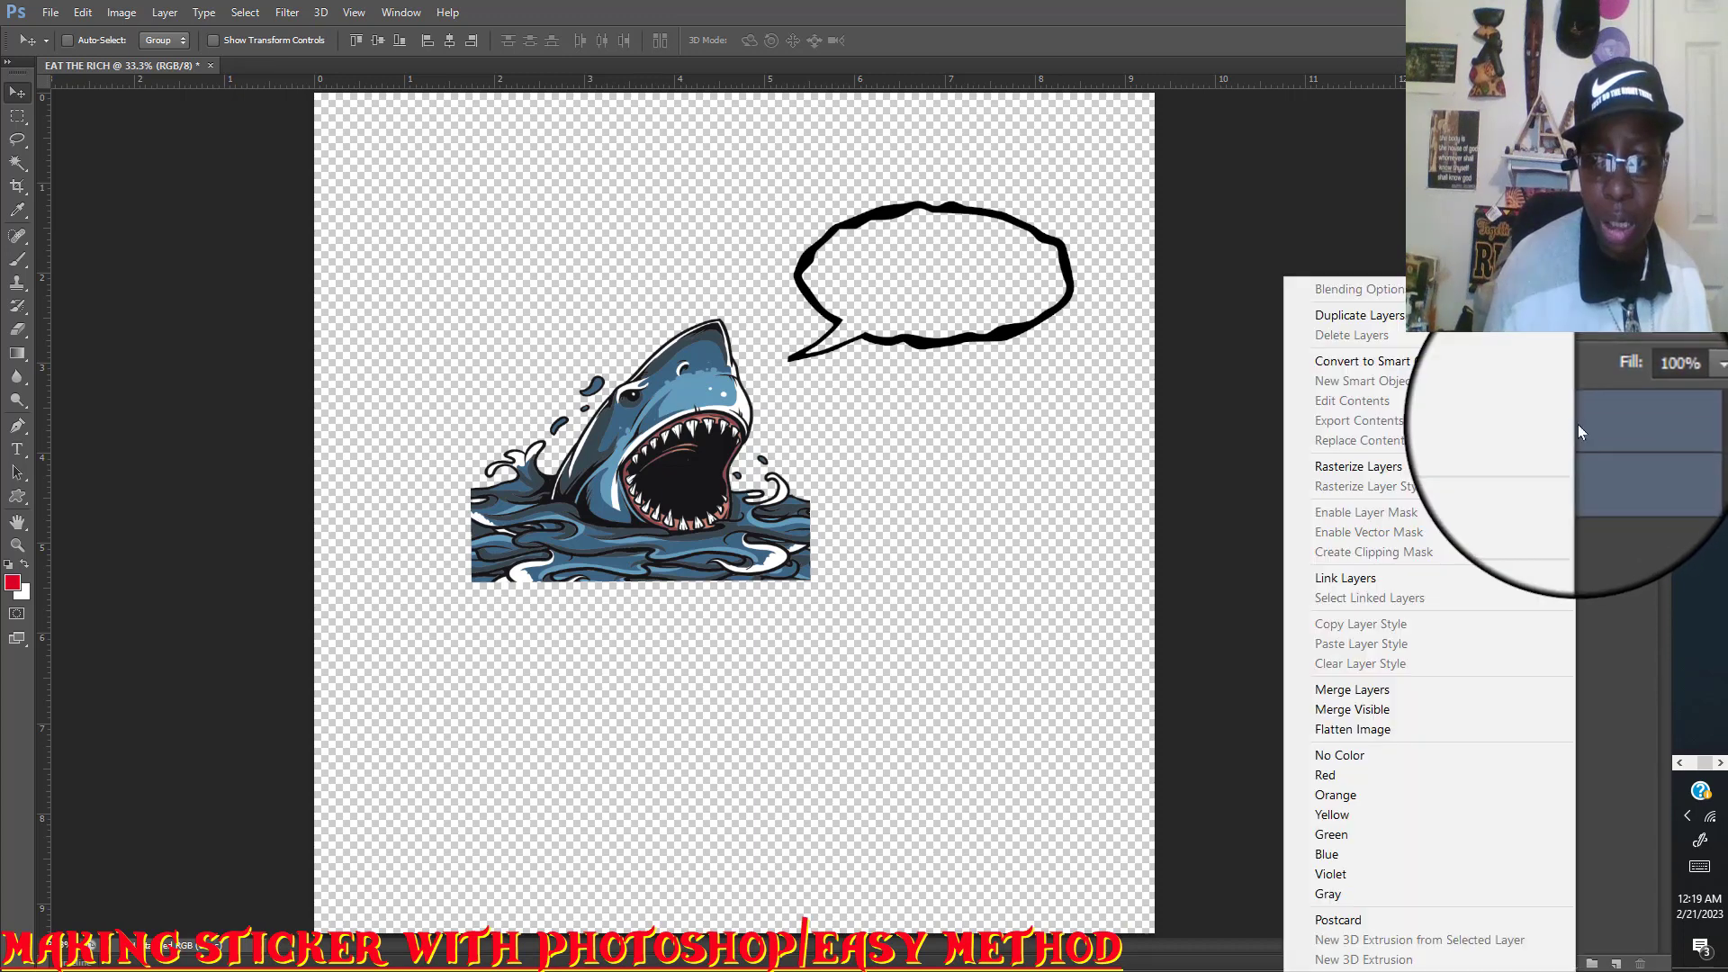
pyautogui.click(1361, 475)
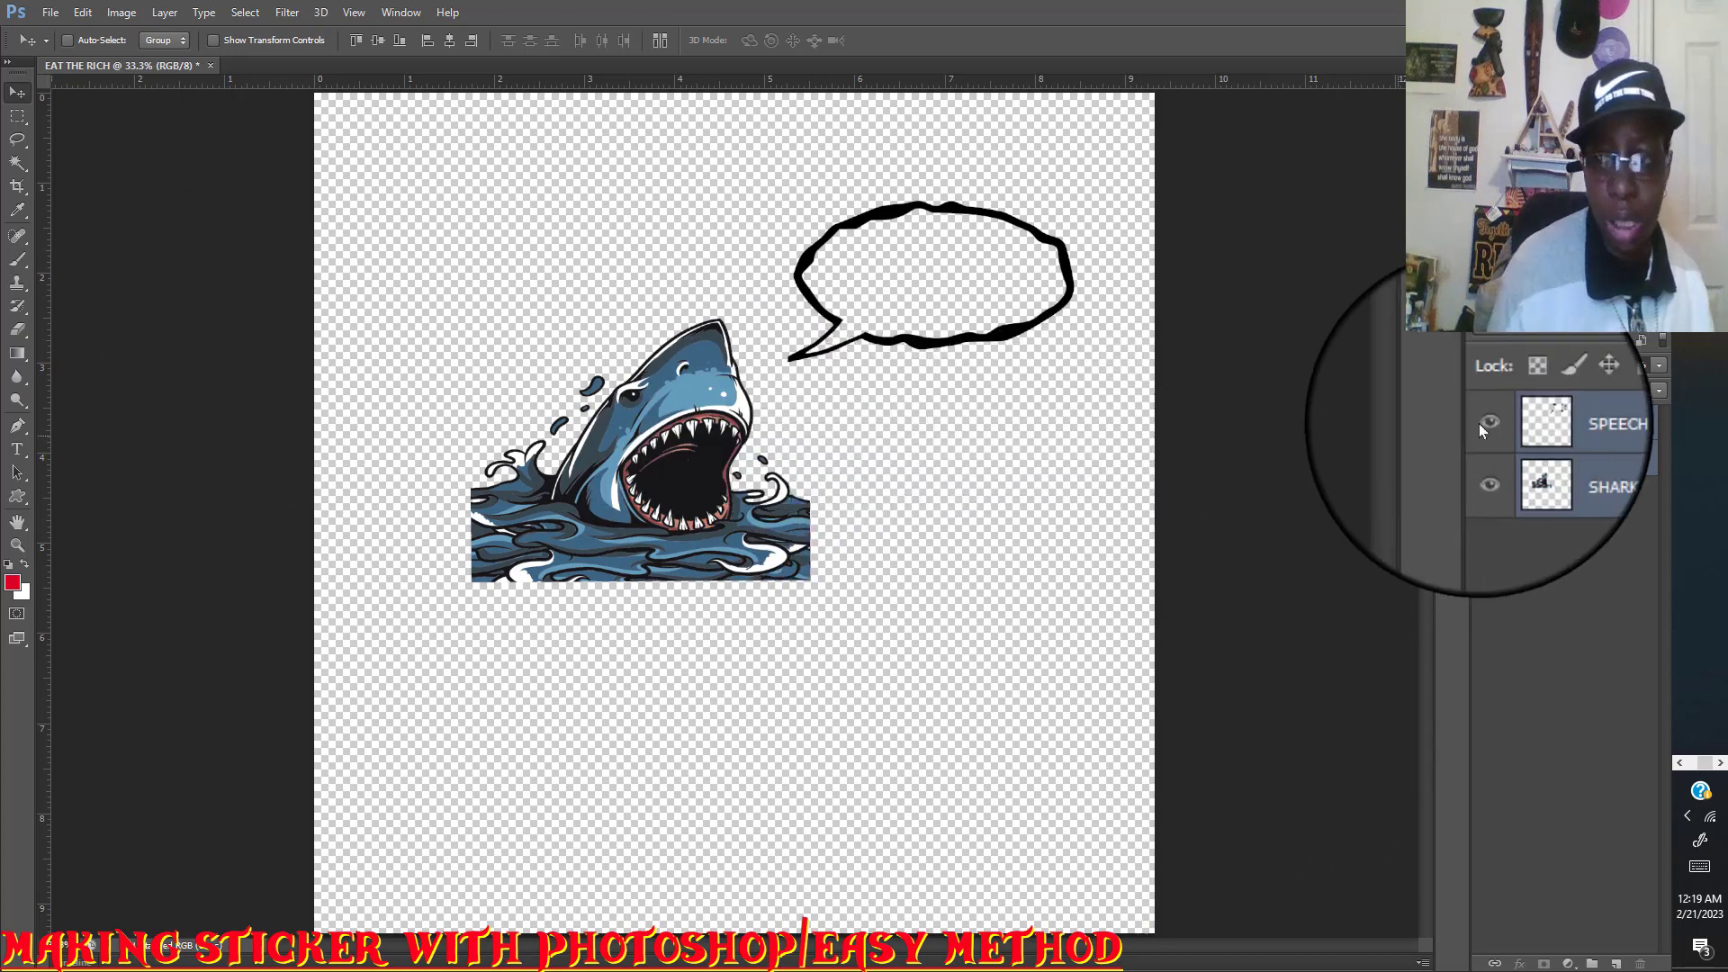
# Resize the eraser brush and erase the straight lower edge and corners of the SHARK layer's water into a wavy outline.
pyautogui.click(1589, 460)
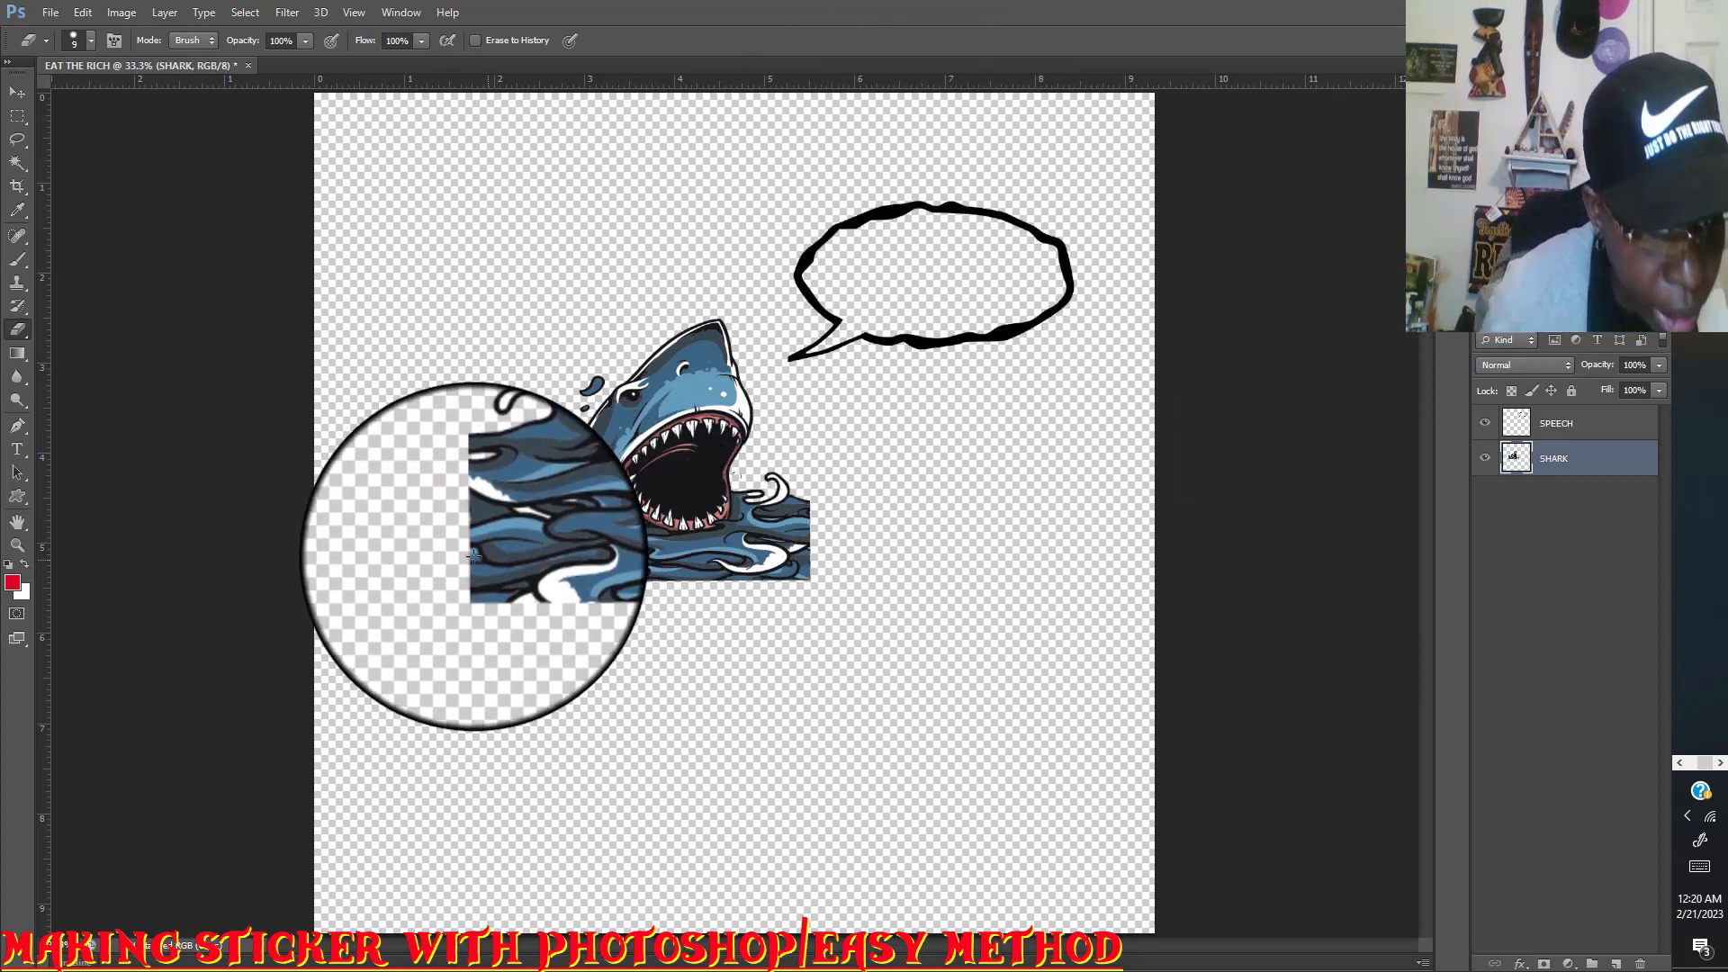
pyautogui.click(87, 40)
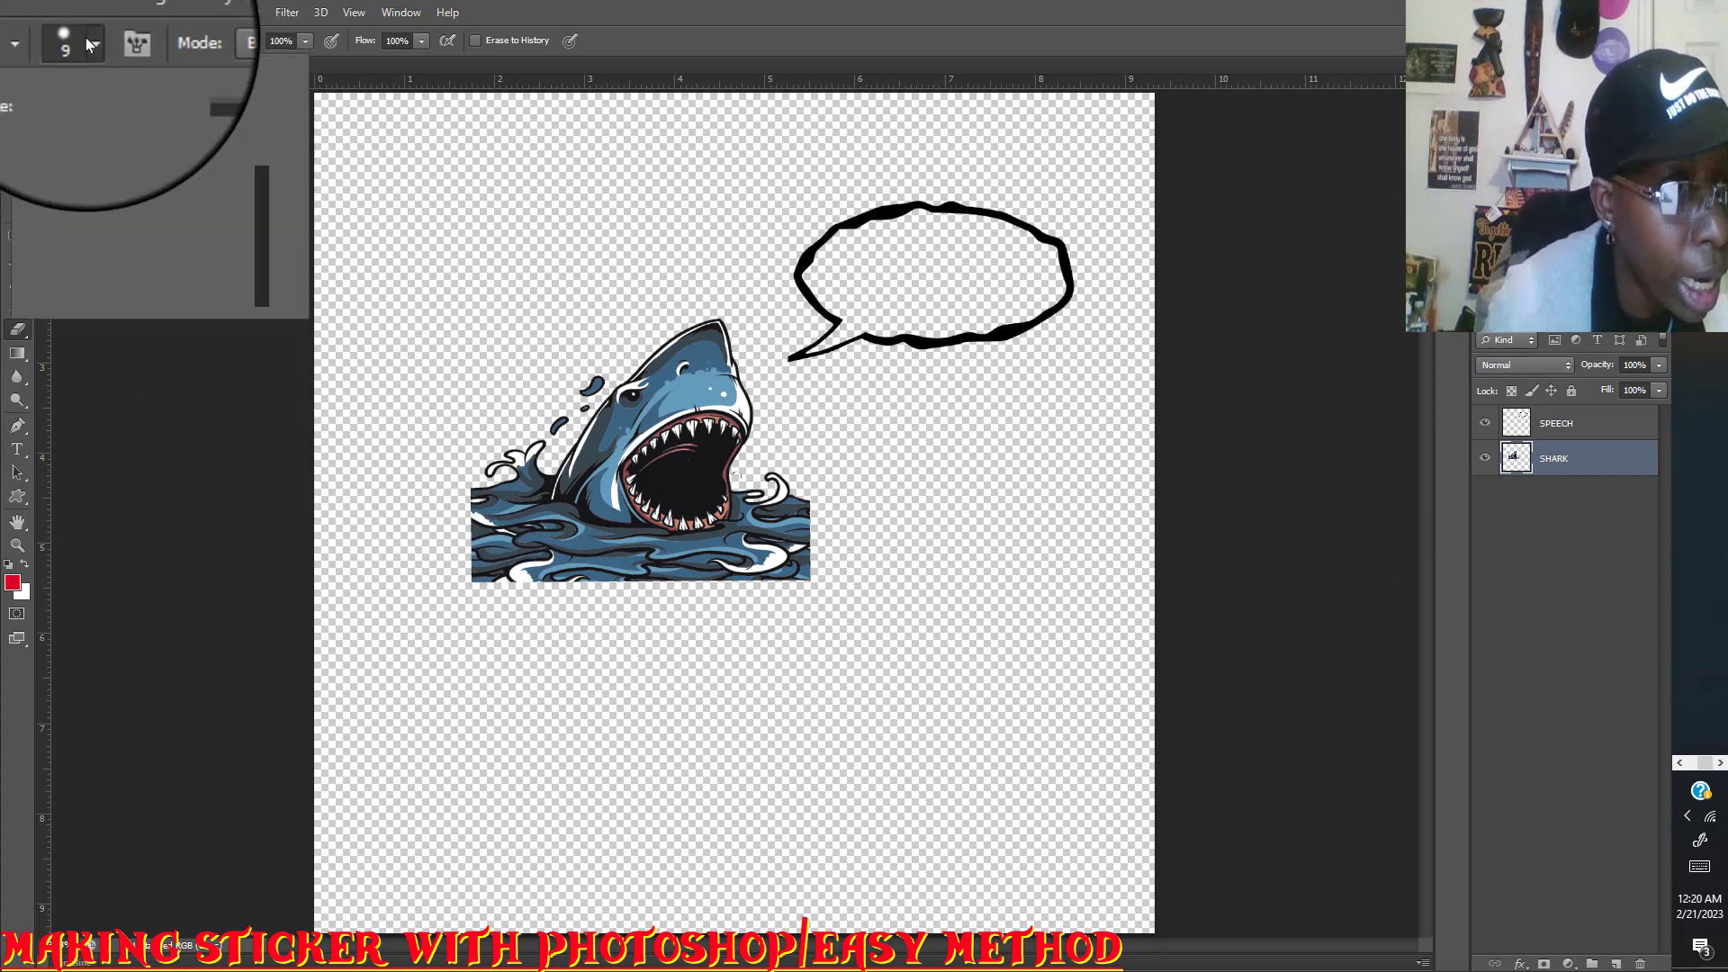
pyautogui.moveTo(36, 97); pyautogui.dragTo(85, 97)
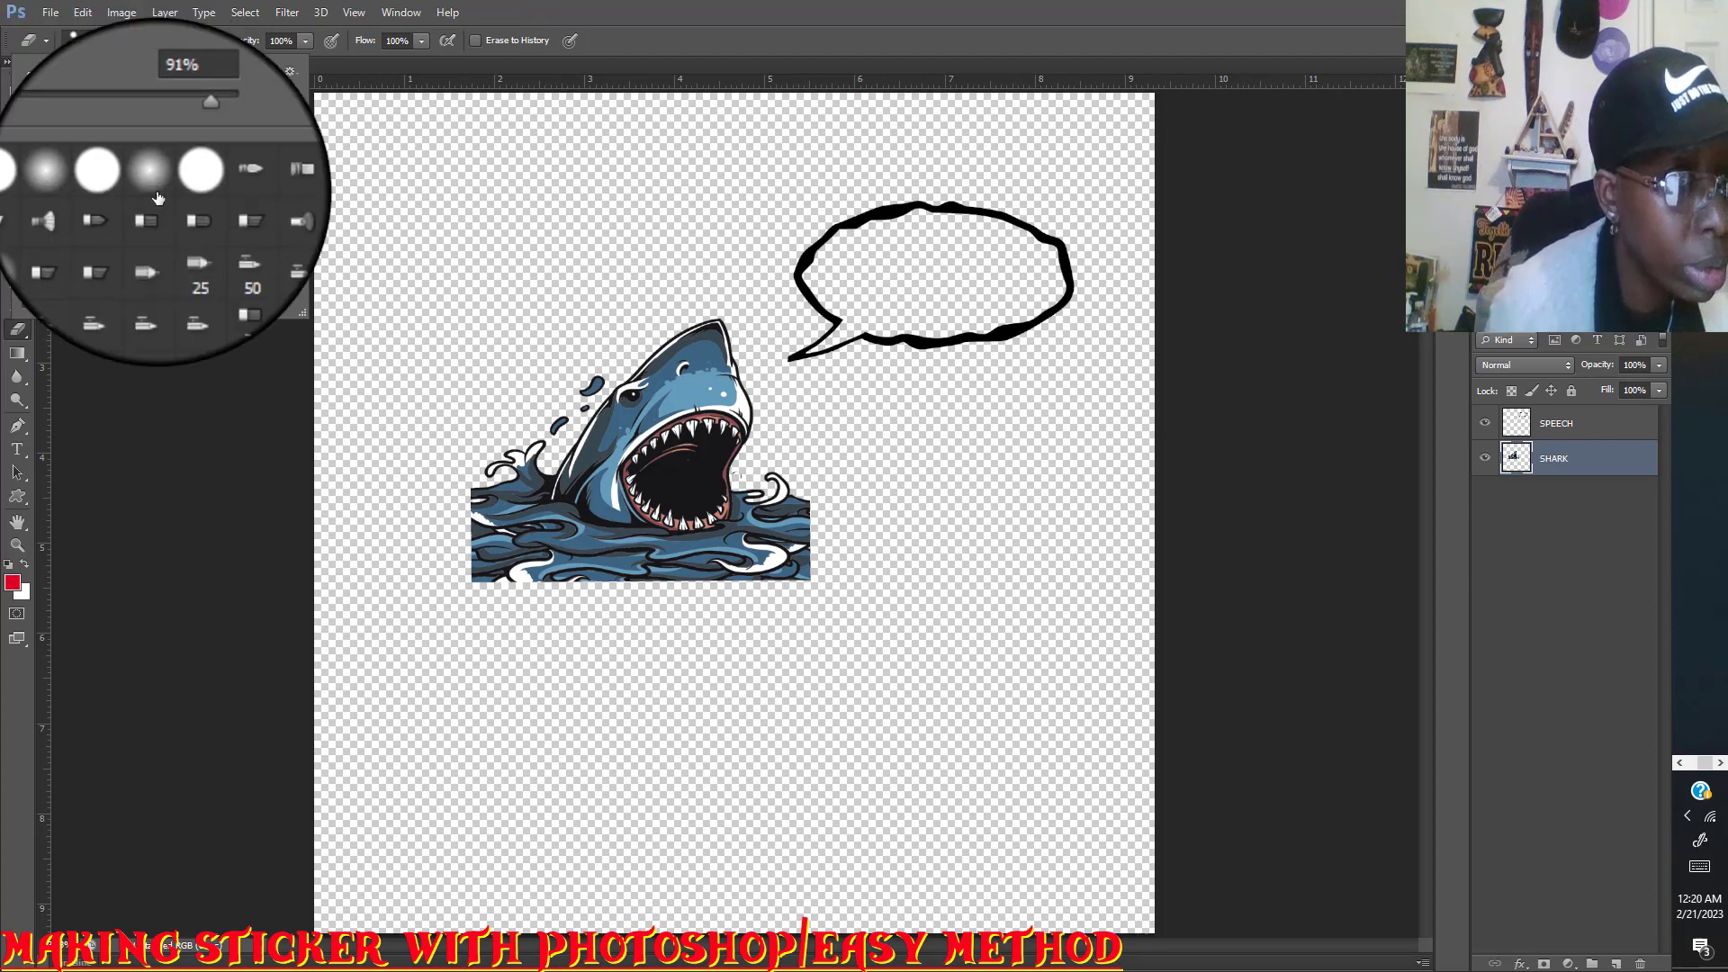
pyautogui.click(203, 430)
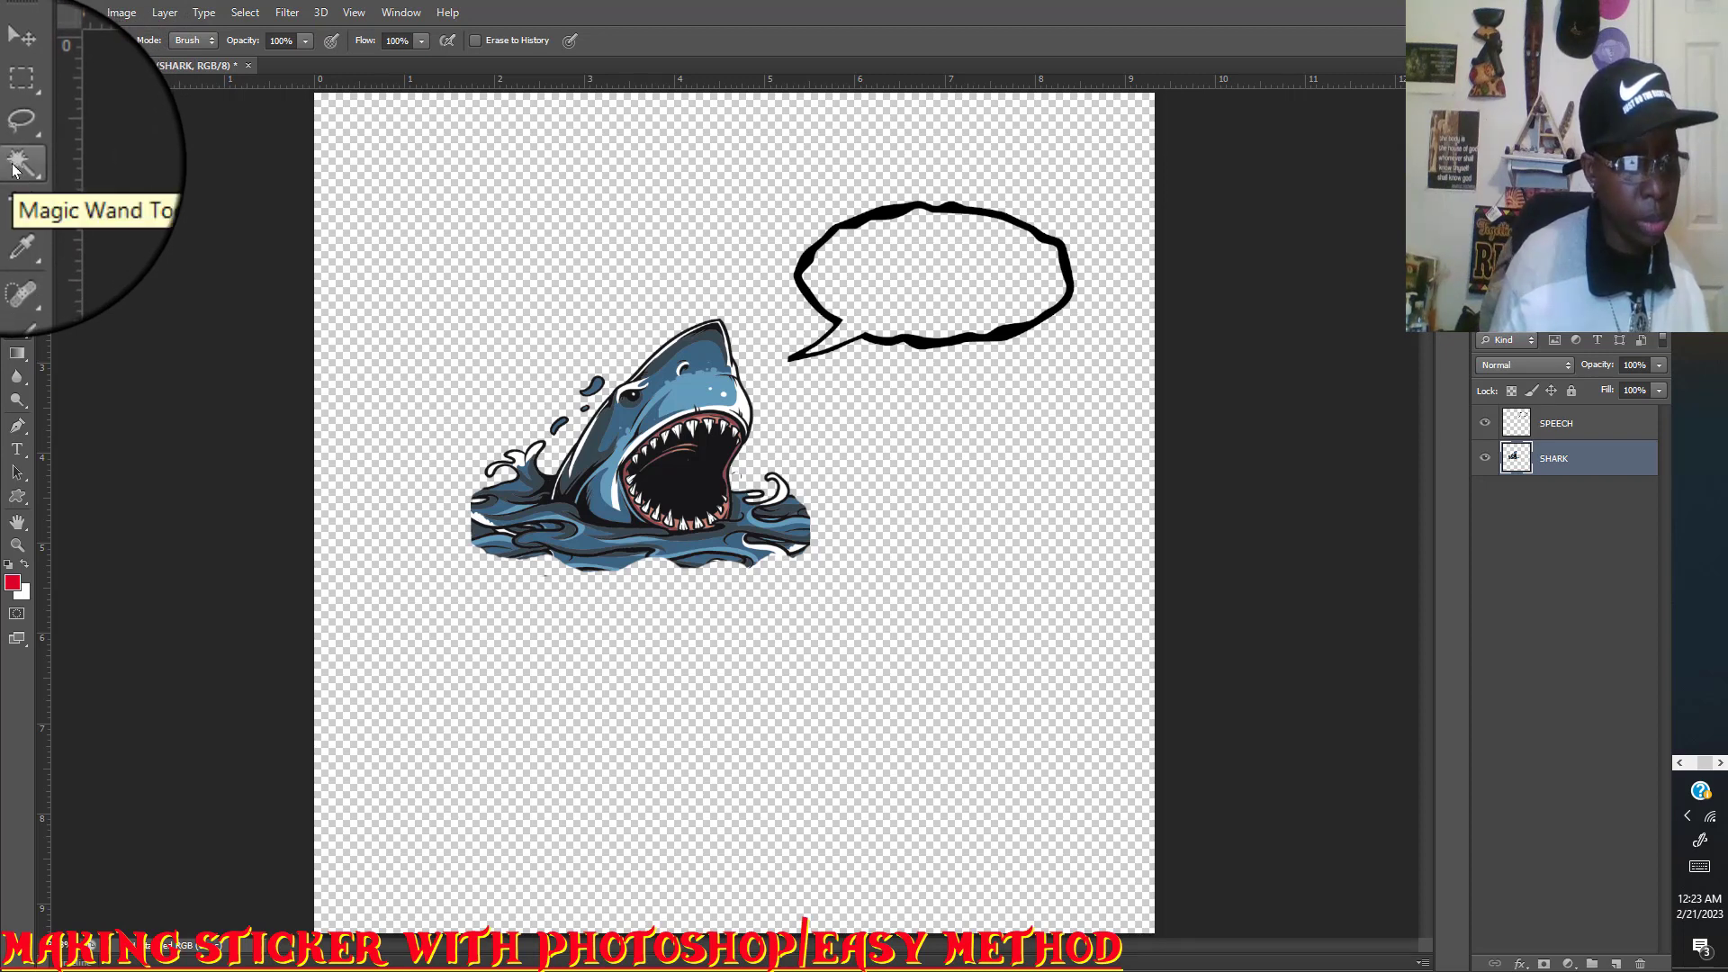
# Select the pink gums around the shark's mouth on the SHARK layer with the Magic Wand and extend the selection to similar colours.
pyautogui.click(13, 169)
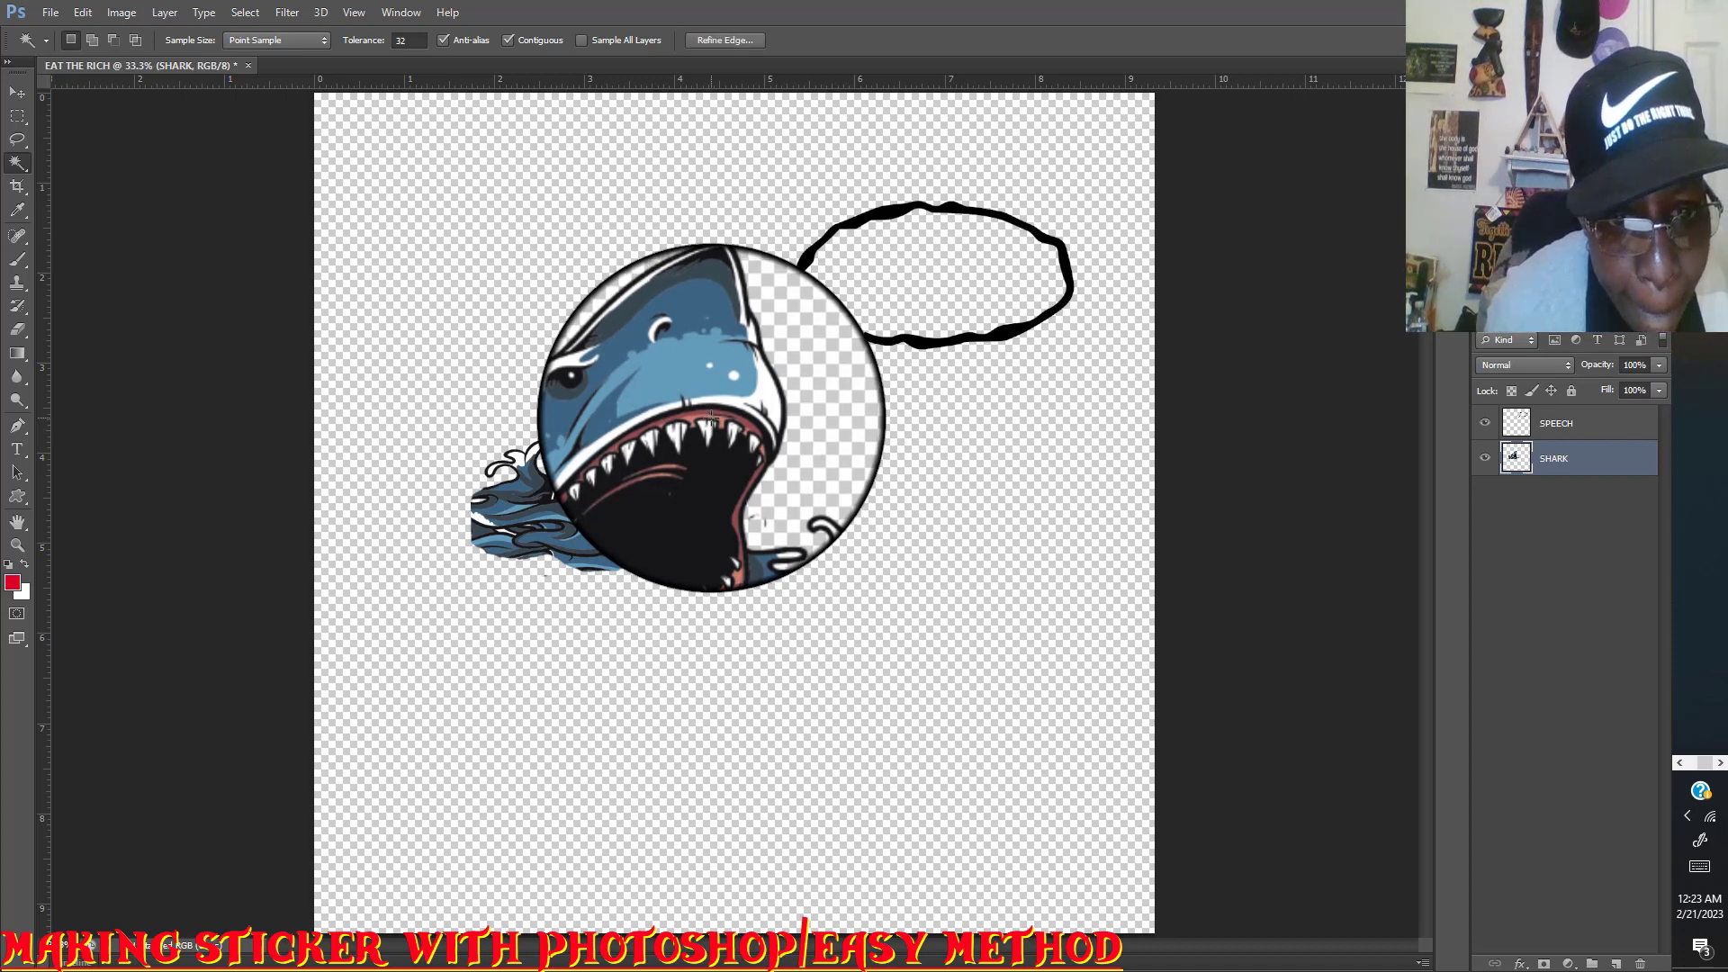
pyautogui.click(711, 419)
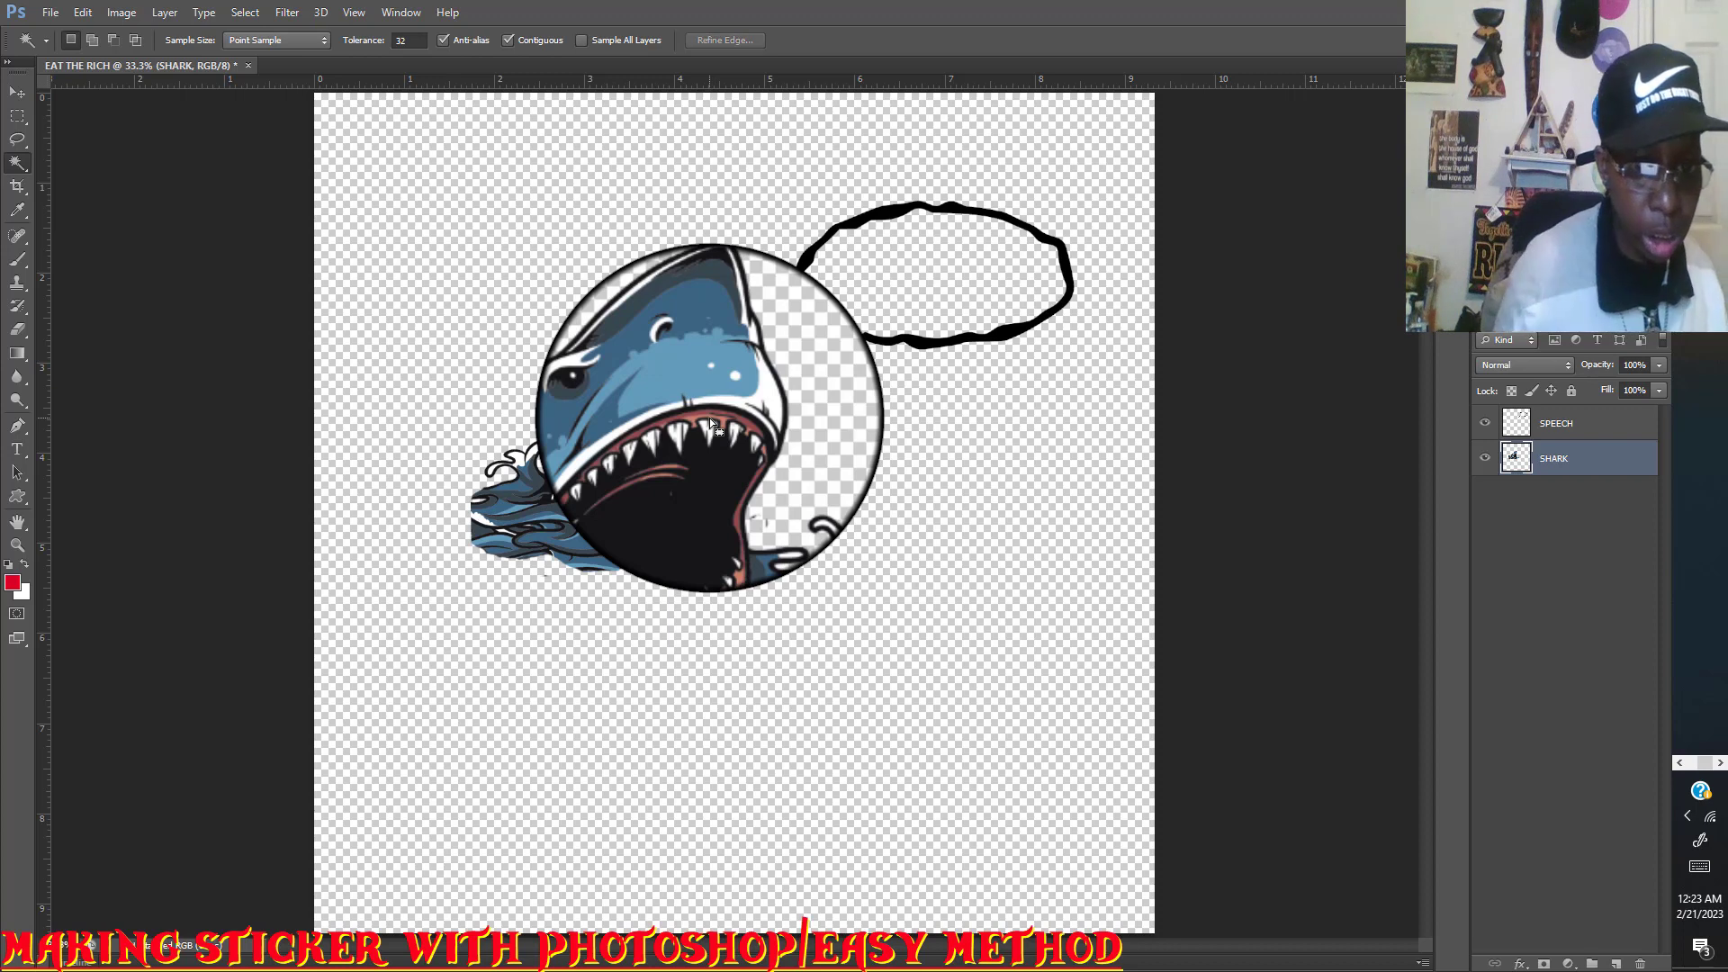
pyautogui.moveTo(710, 418); pyautogui.dragTo(726, 487)
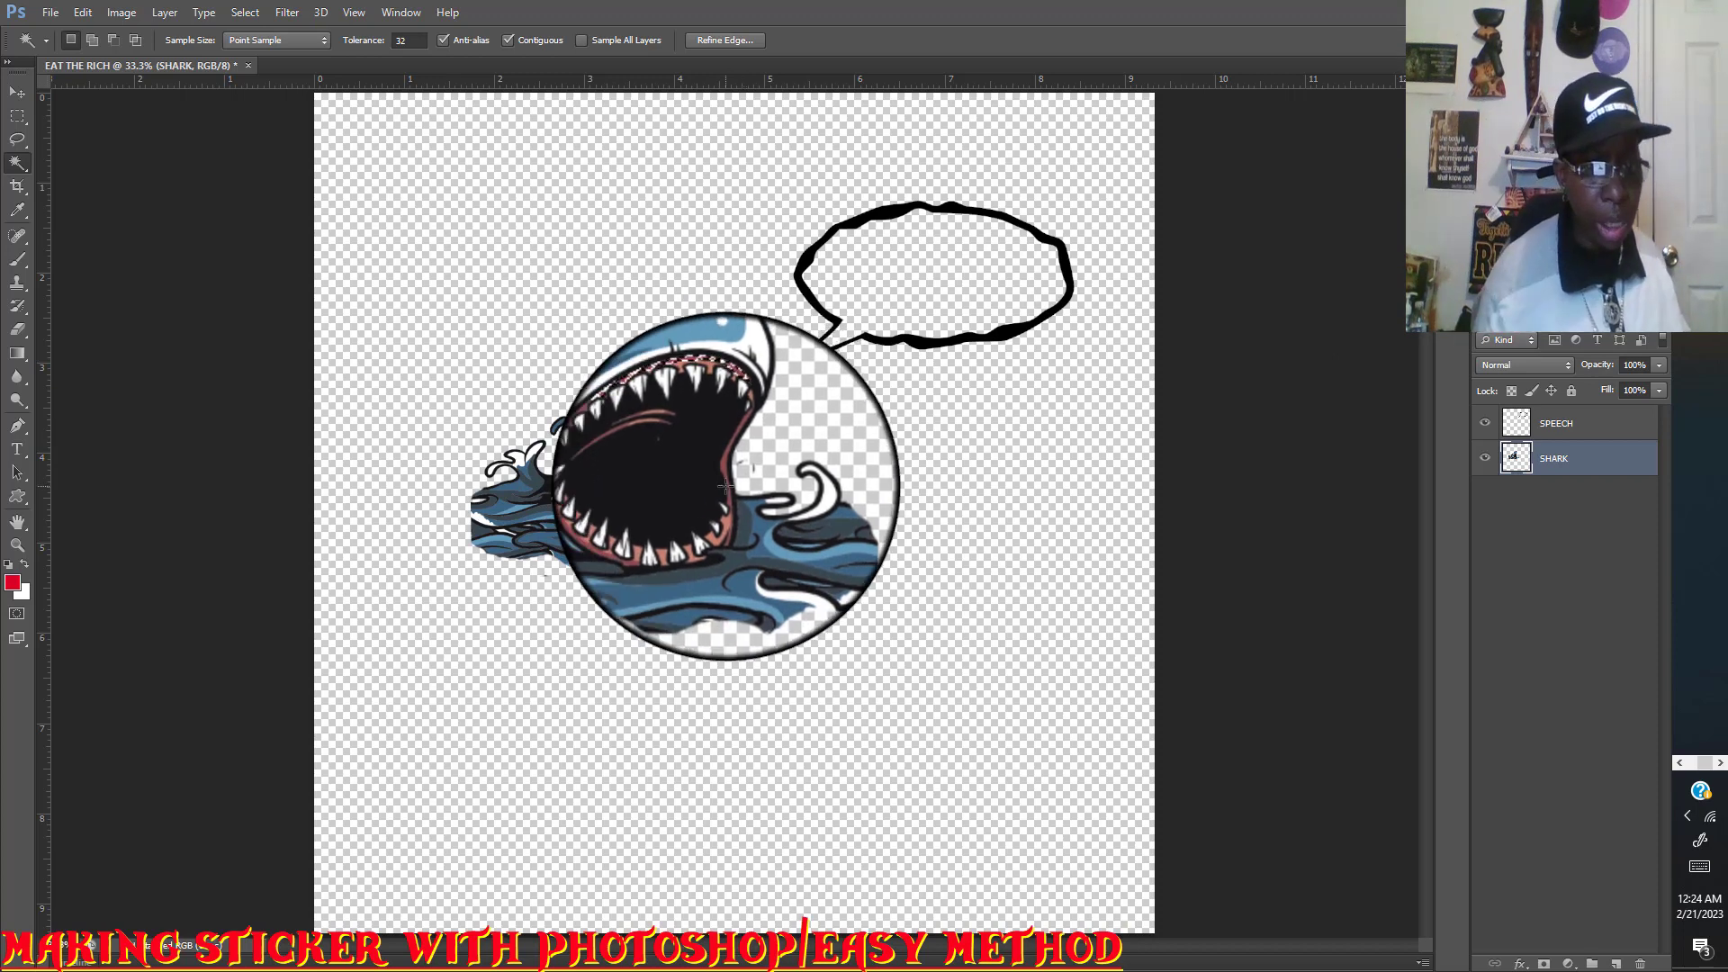
pyautogui.moveTo(726, 487); pyautogui.dragTo(711, 418)
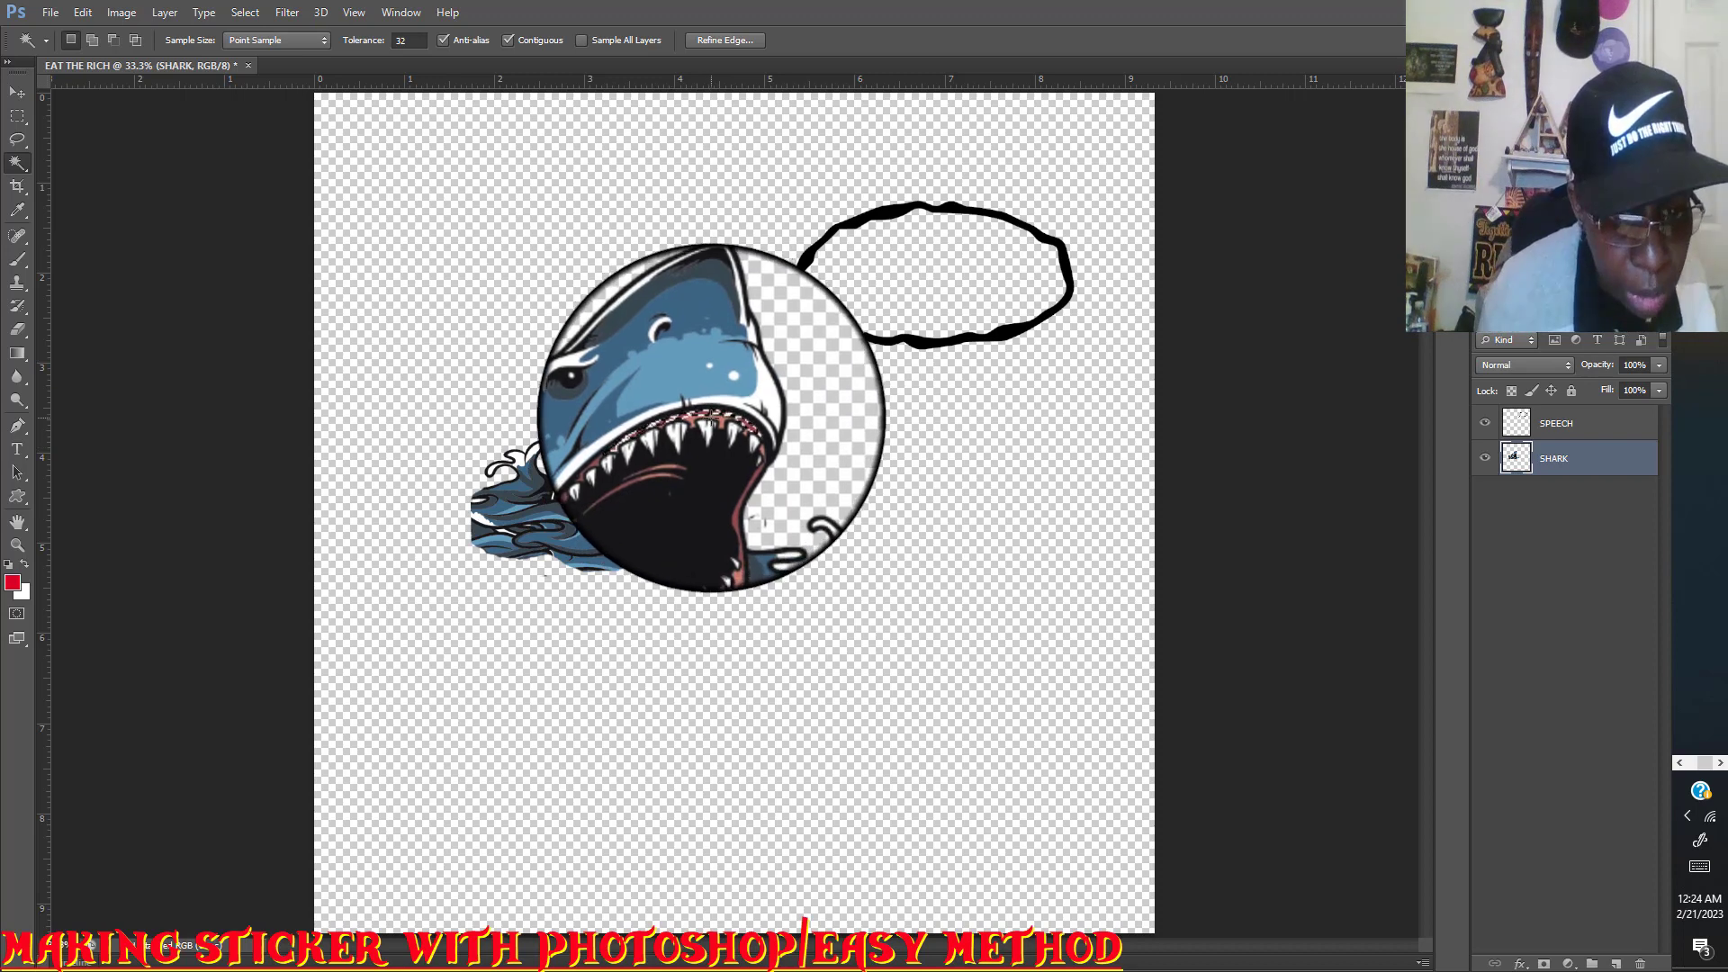
pyautogui.rightClick(711, 417)
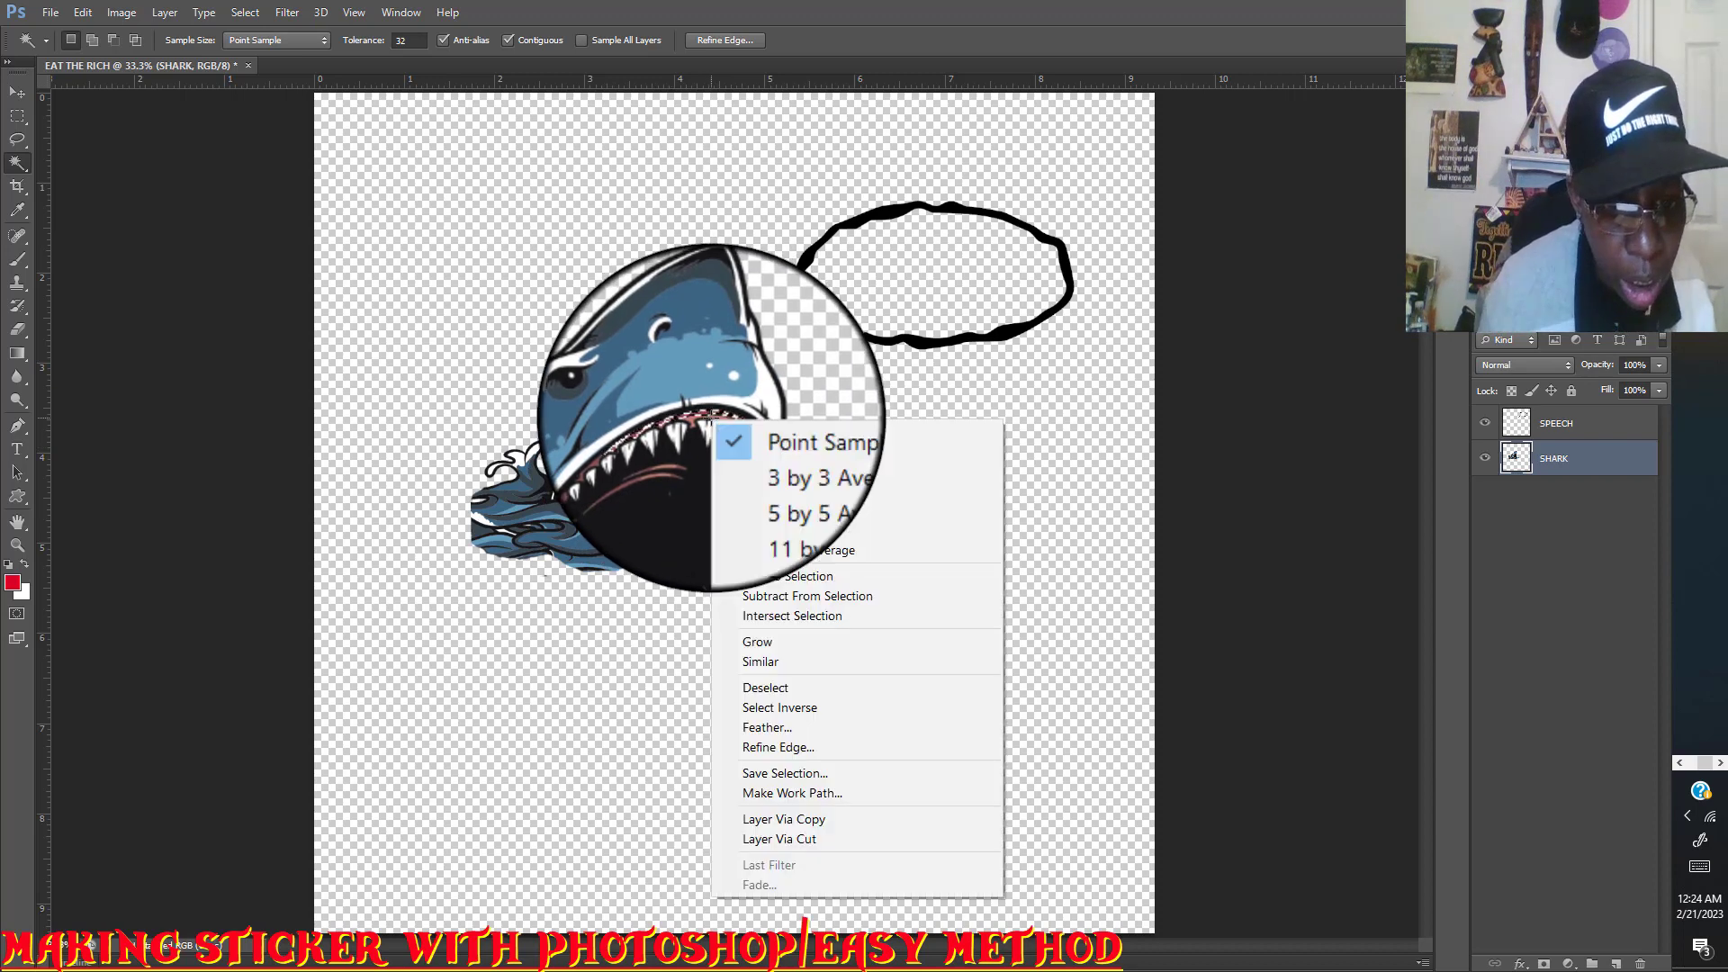
pyautogui.click(755, 663)
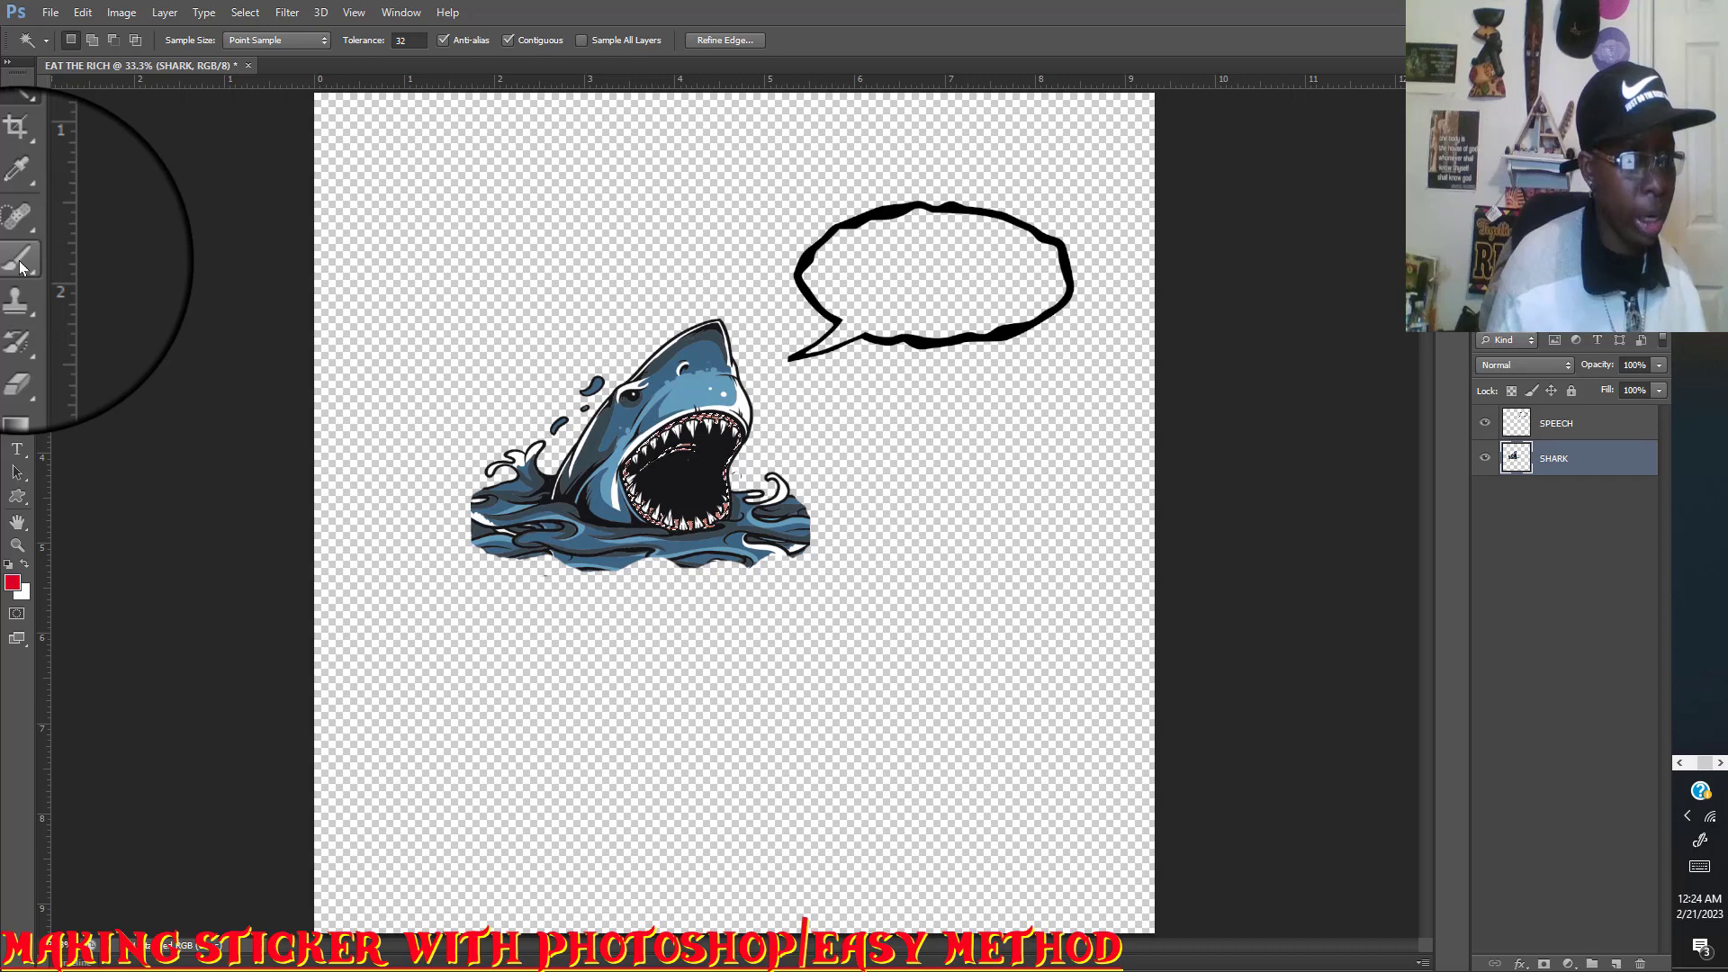
# Set a soft brush to 48 px and paint red over the selected gums around the shark's mouth.
pyautogui.click(21, 264)
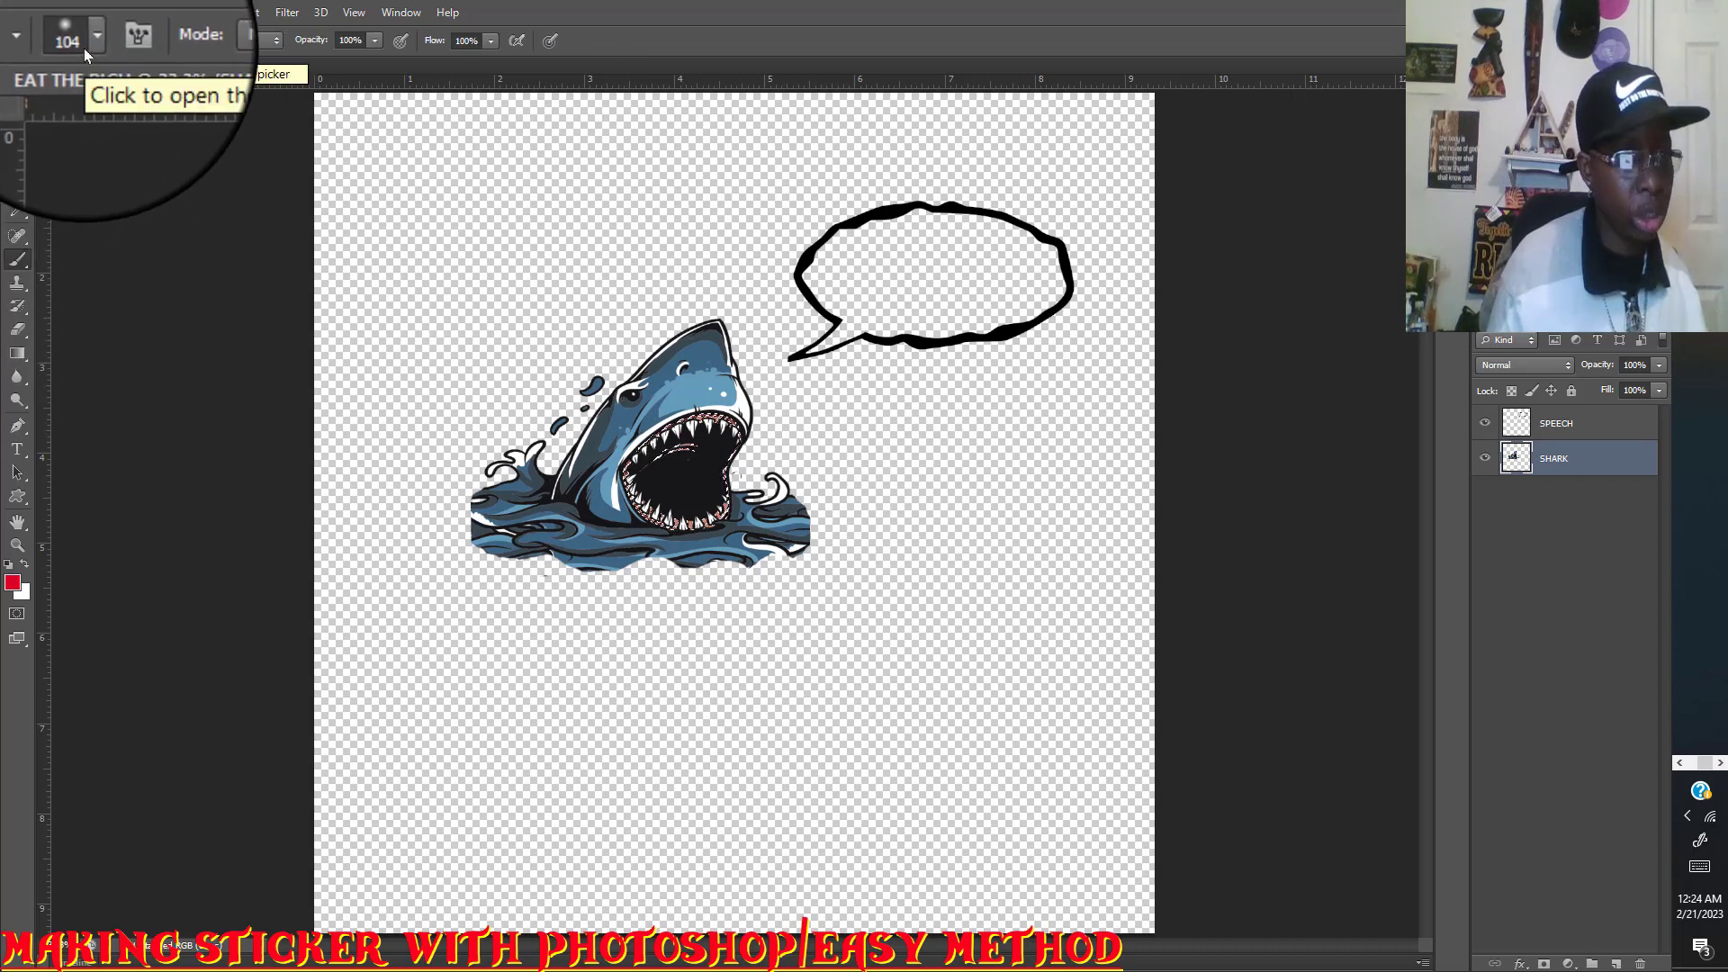
pyautogui.click(92, 45)
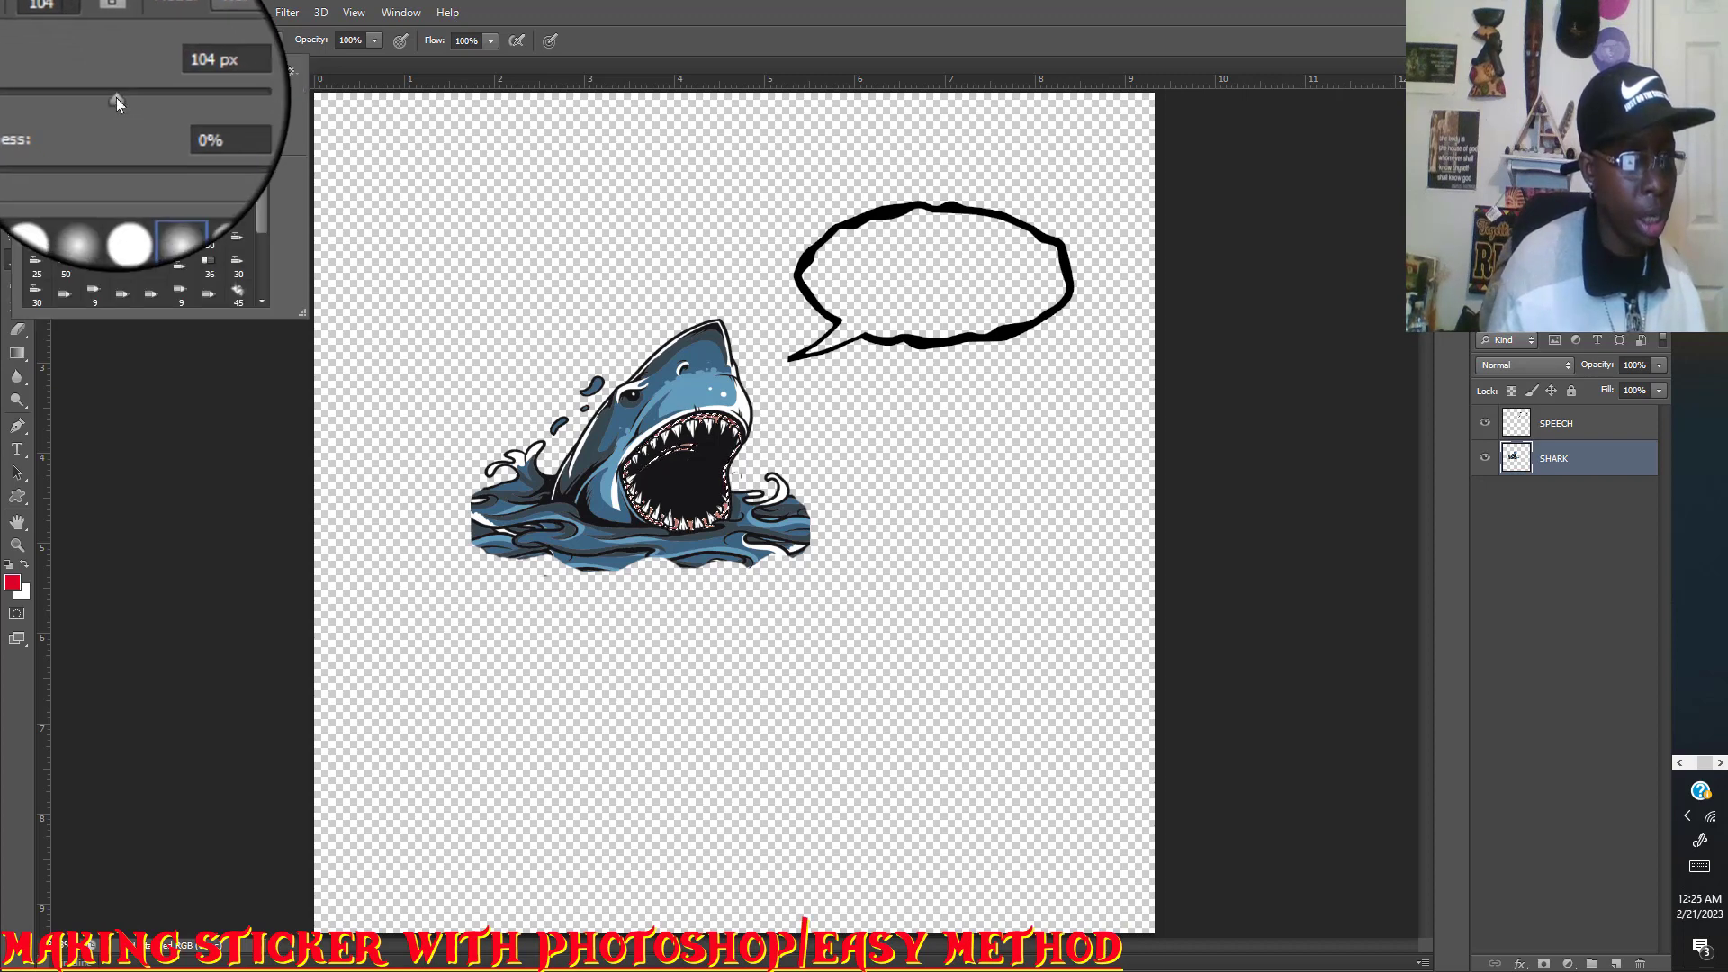
pyautogui.moveTo(116, 97); pyautogui.dragTo(74, 97)
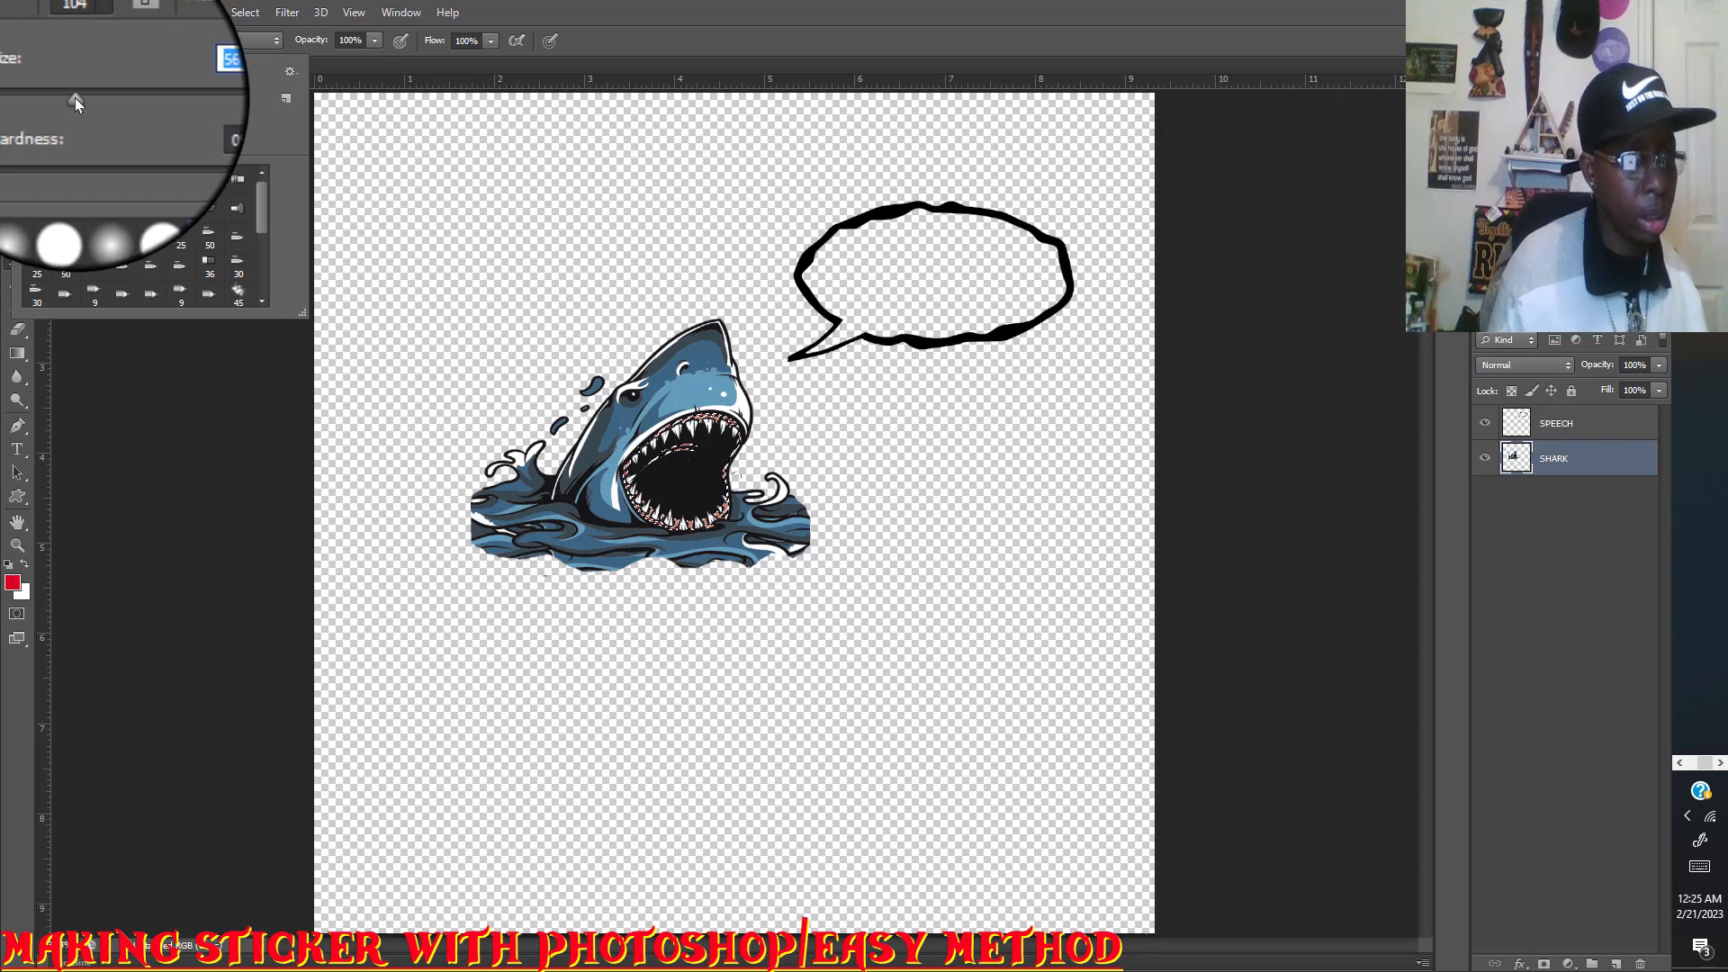
pyautogui.moveTo(74, 97); pyautogui.dragTo(68, 99)
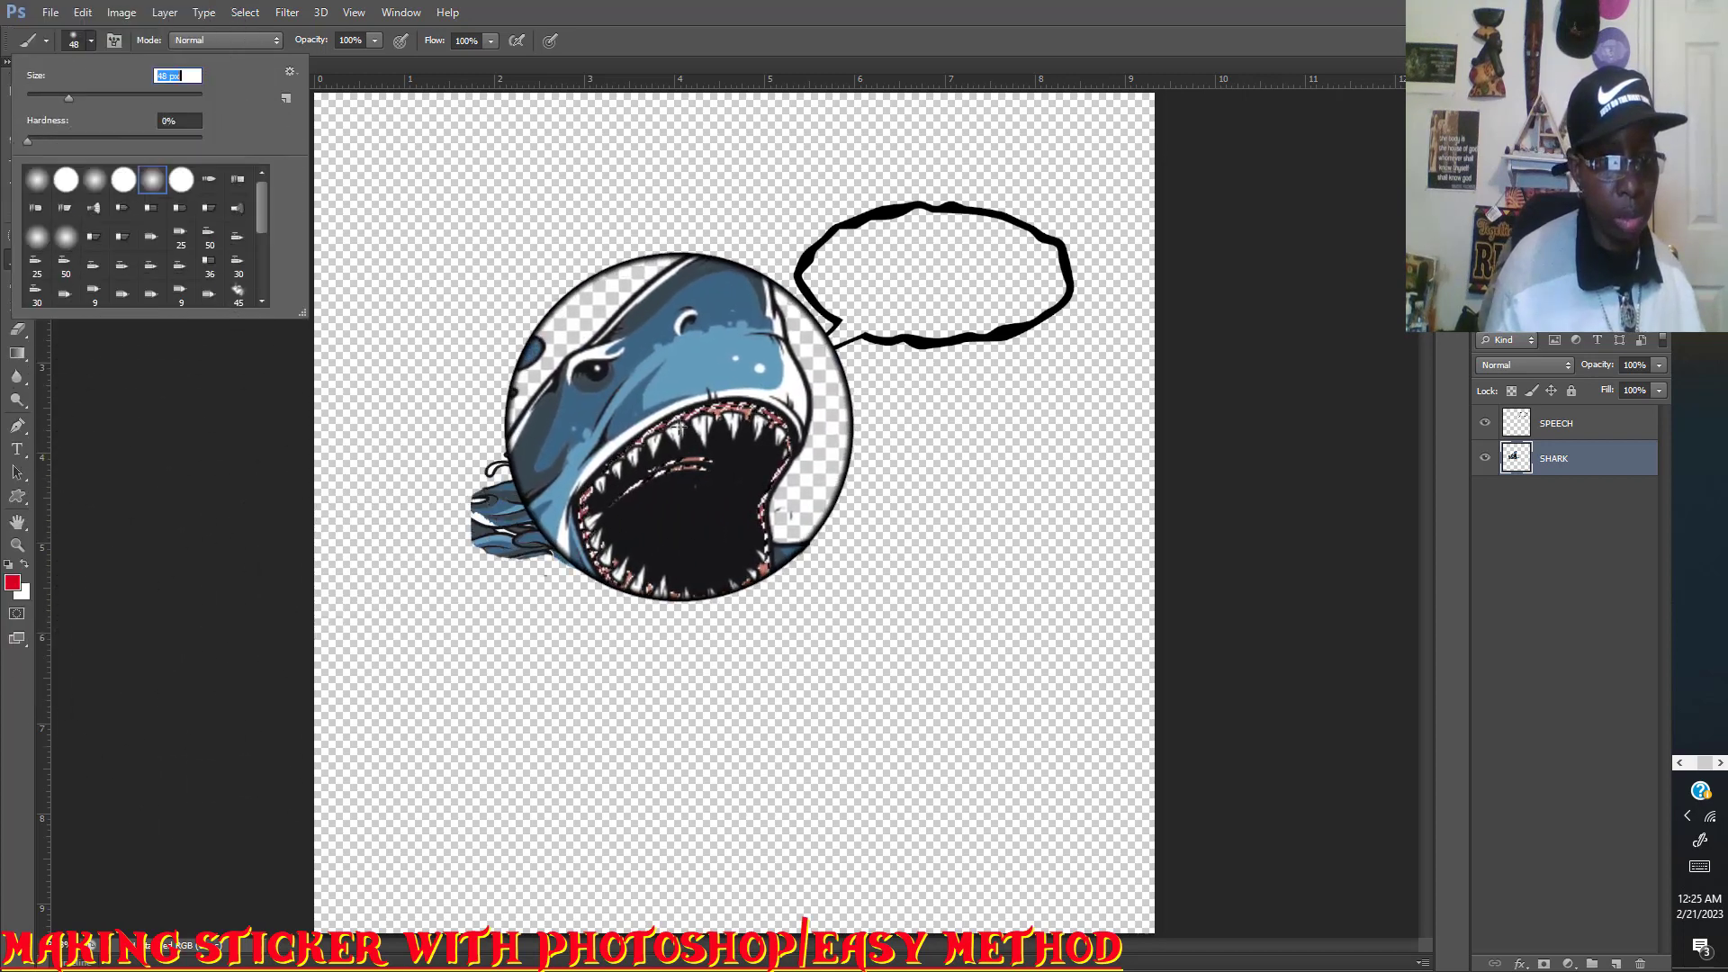
pyautogui.moveTo(679, 426)
pyautogui.mouseDown()
pyautogui.moveTo(733, 419)
pyautogui.moveTo(741, 450)
pyautogui.moveTo(705, 533)
pyautogui.moveTo(732, 524)
pyautogui.moveTo(675, 529)
pyautogui.mouseUp()
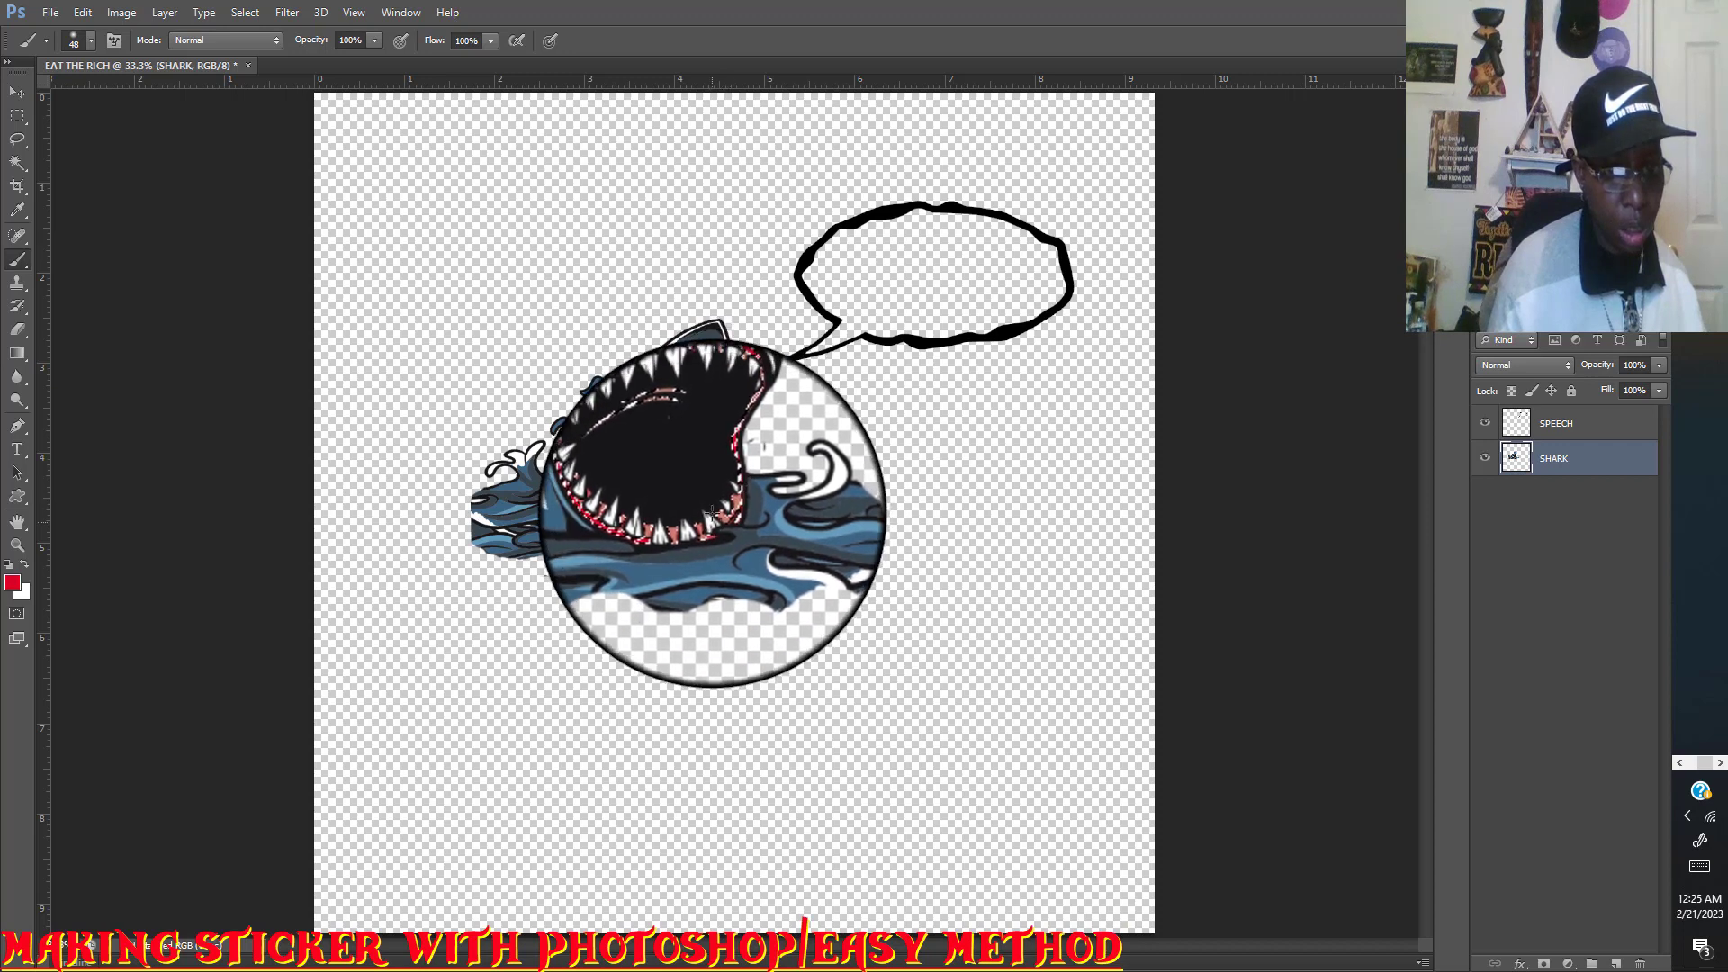
# Enlarge the brush to 93 px, finish painting the selected gums solid red, and clear the selection.
pyautogui.click(93, 45)
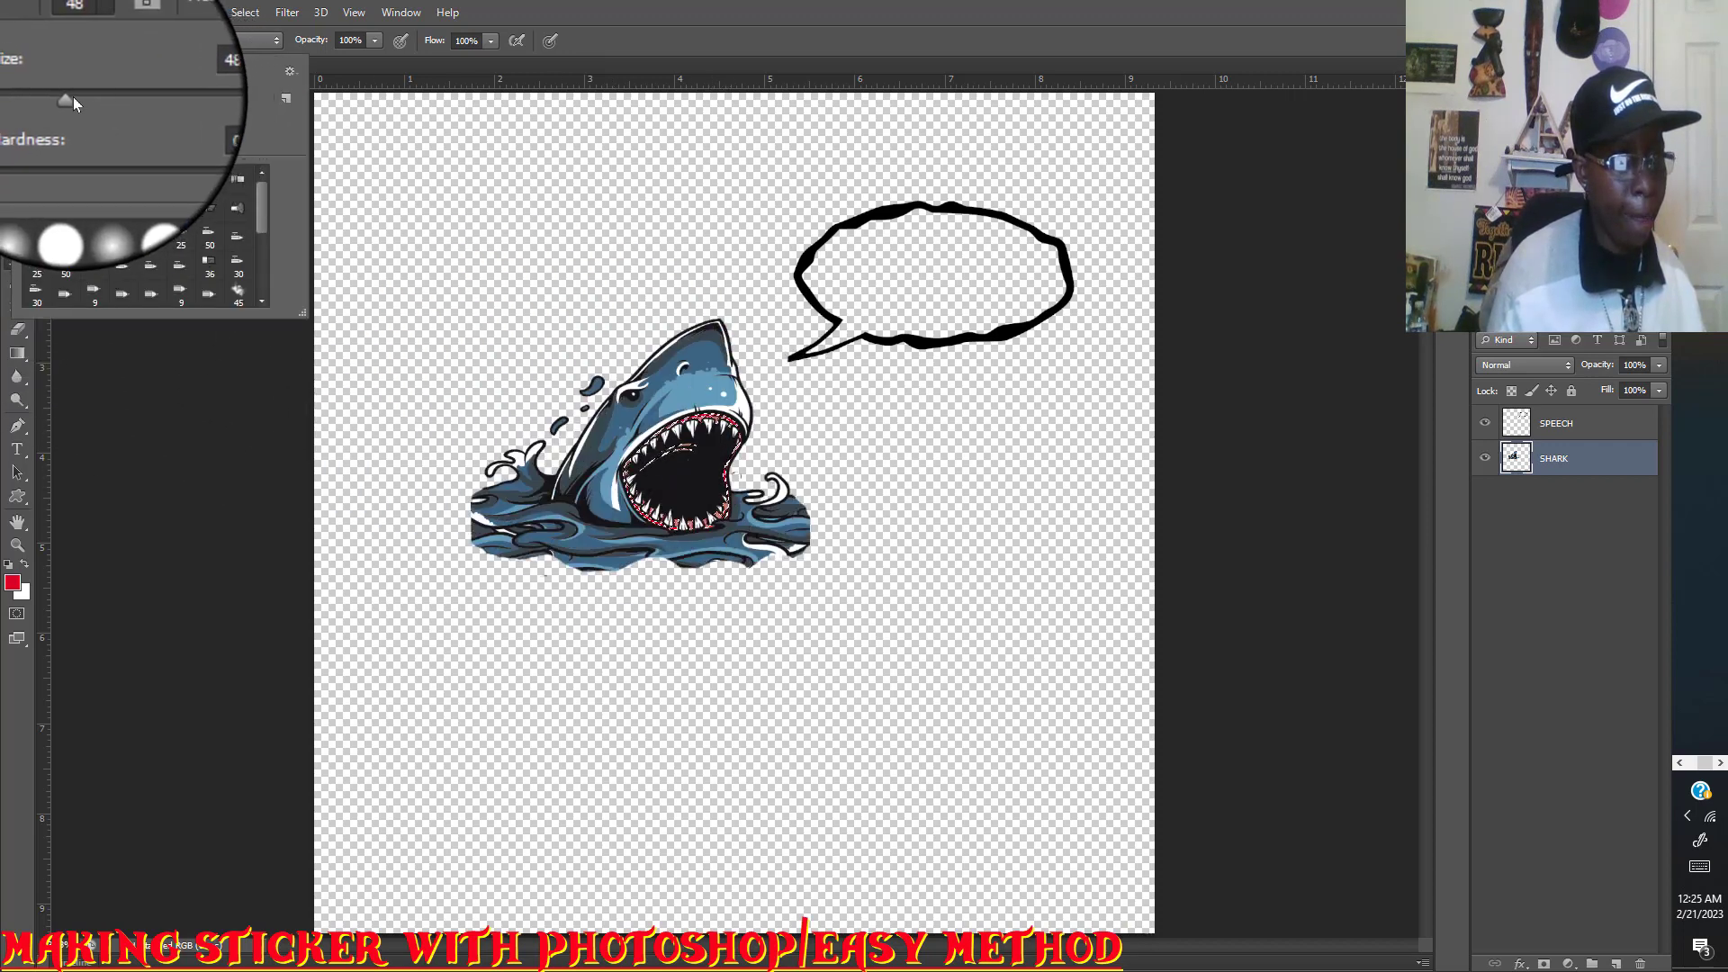
pyautogui.moveTo(73, 96); pyautogui.dragTo(107, 98)
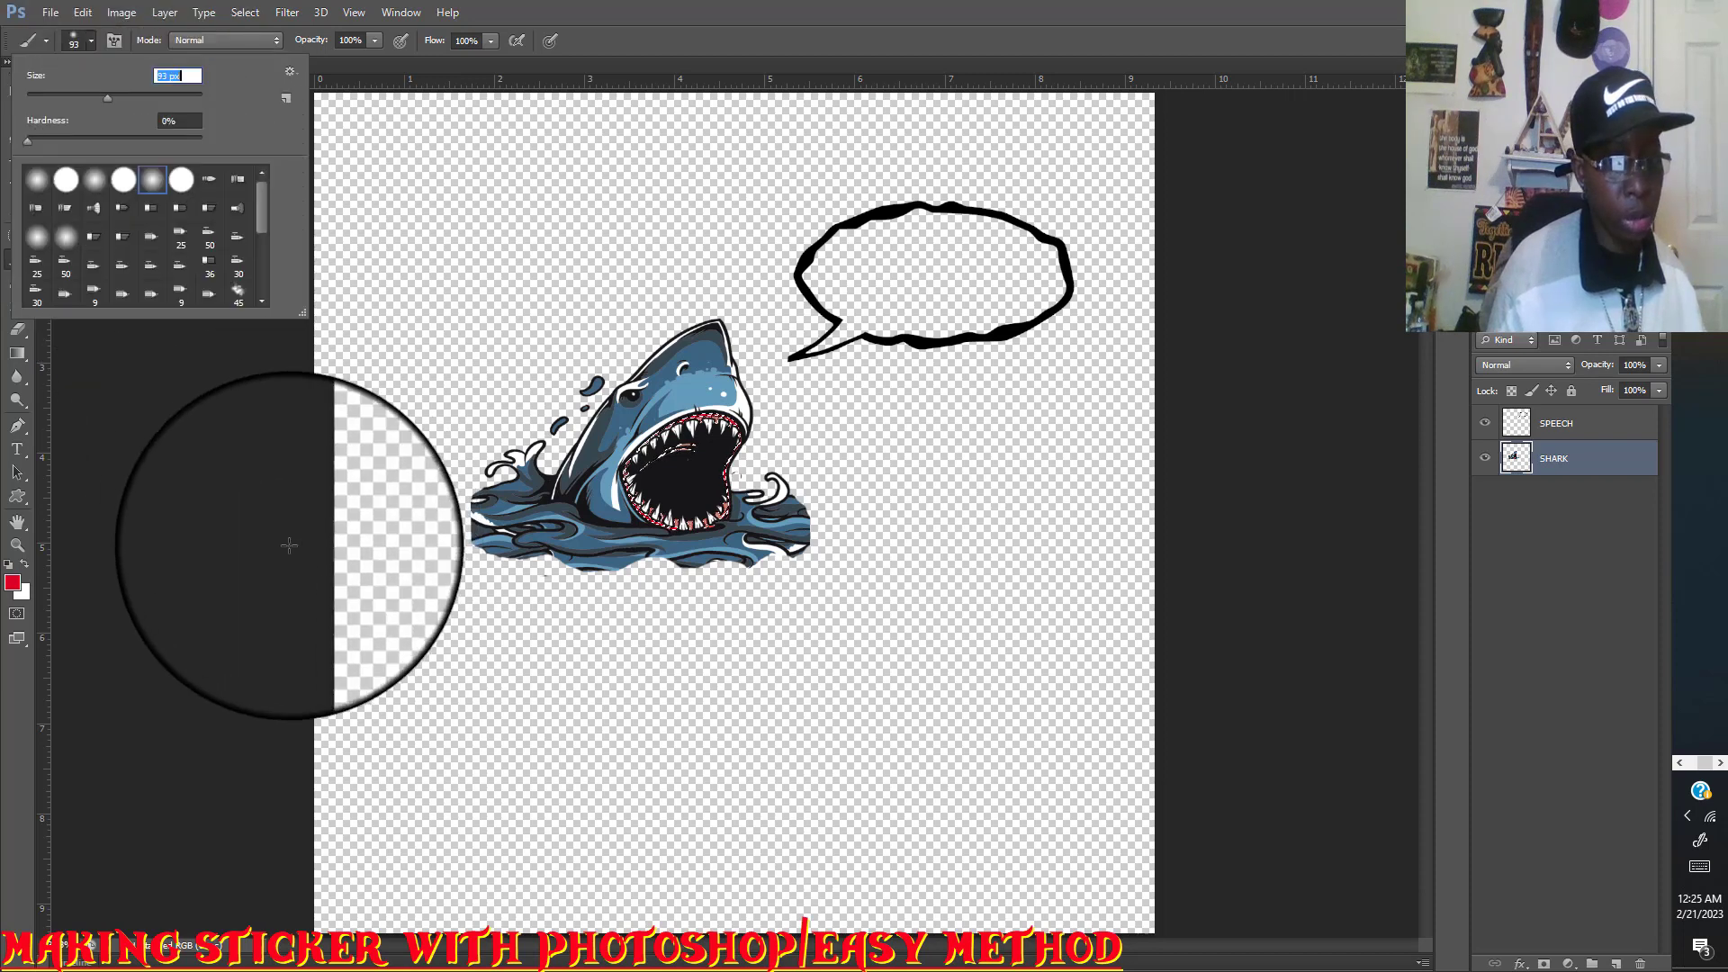
pyautogui.click(241, 545)
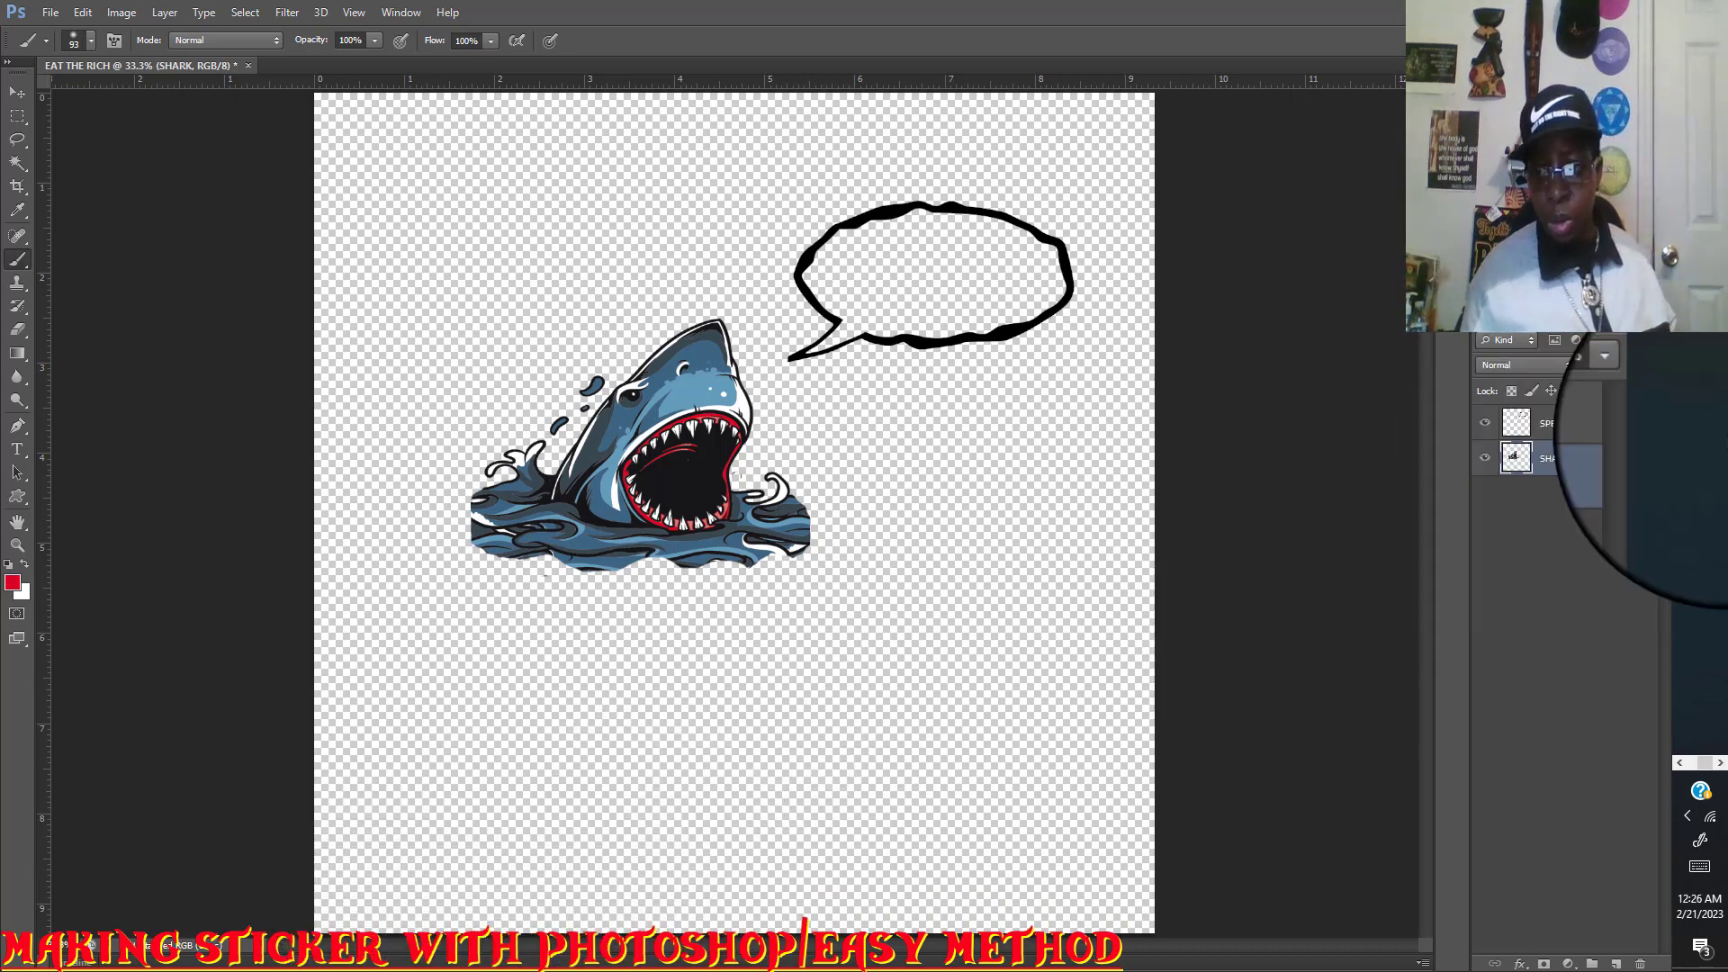
# Move the SPEECH layer's bubble down and closer to the shark, so its tail points at the open mouth.
pyautogui.click(1564, 434)
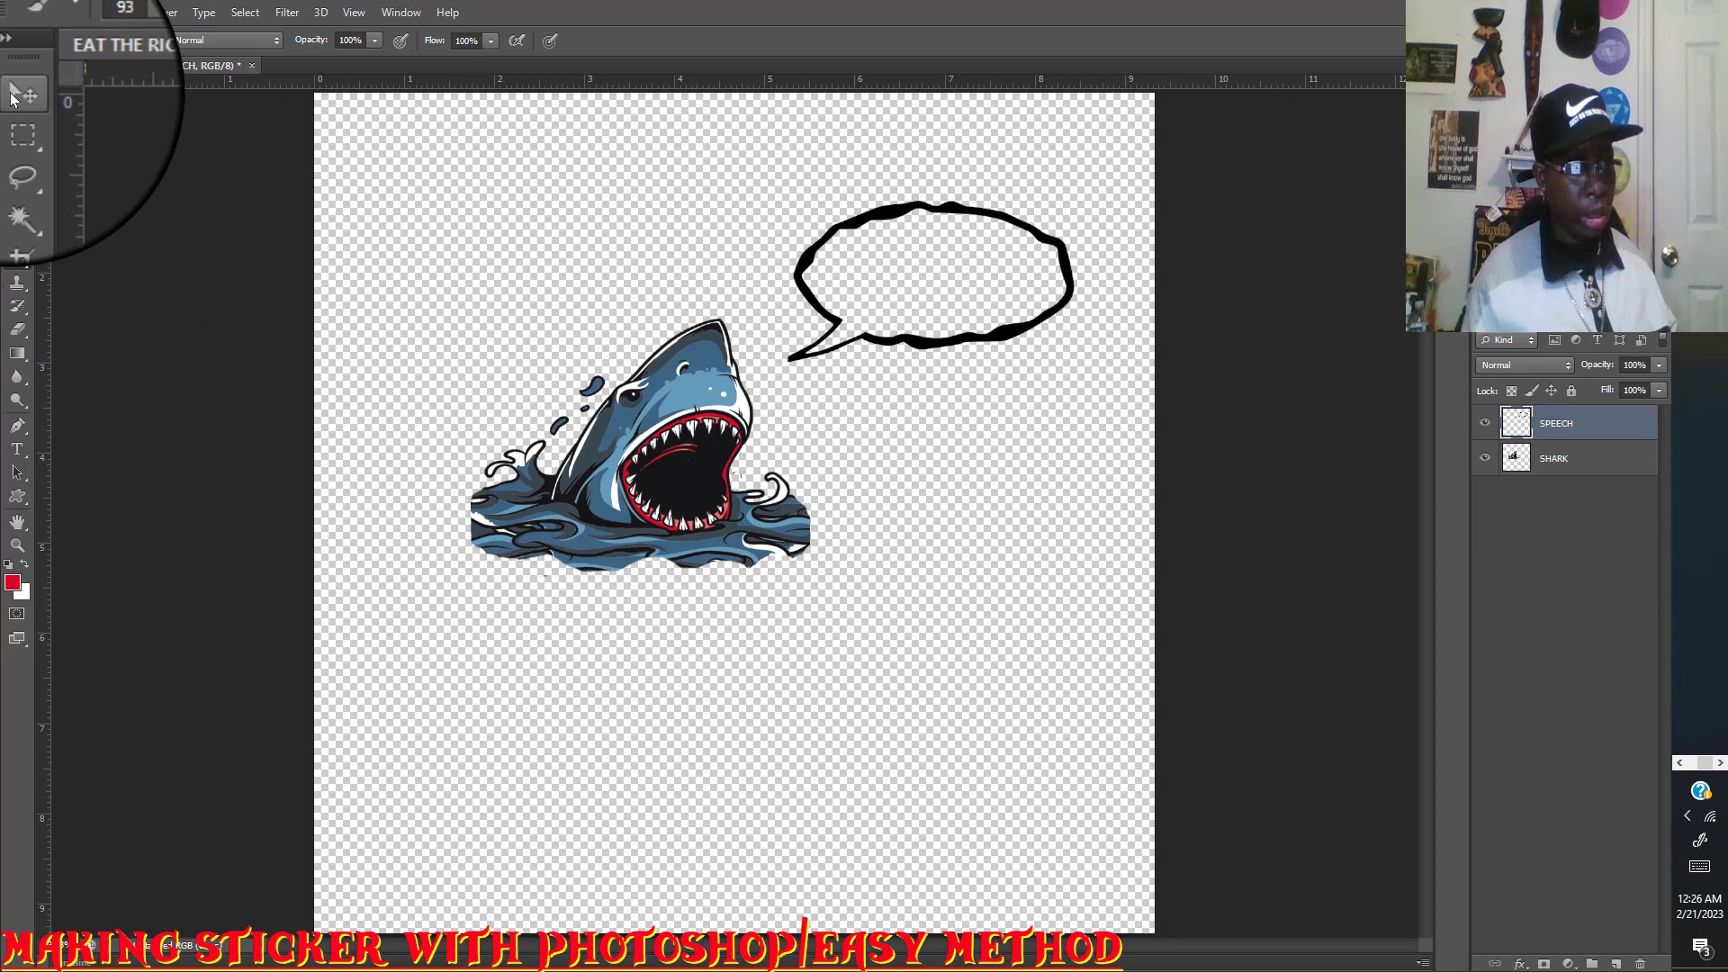
pyautogui.click(13, 95)
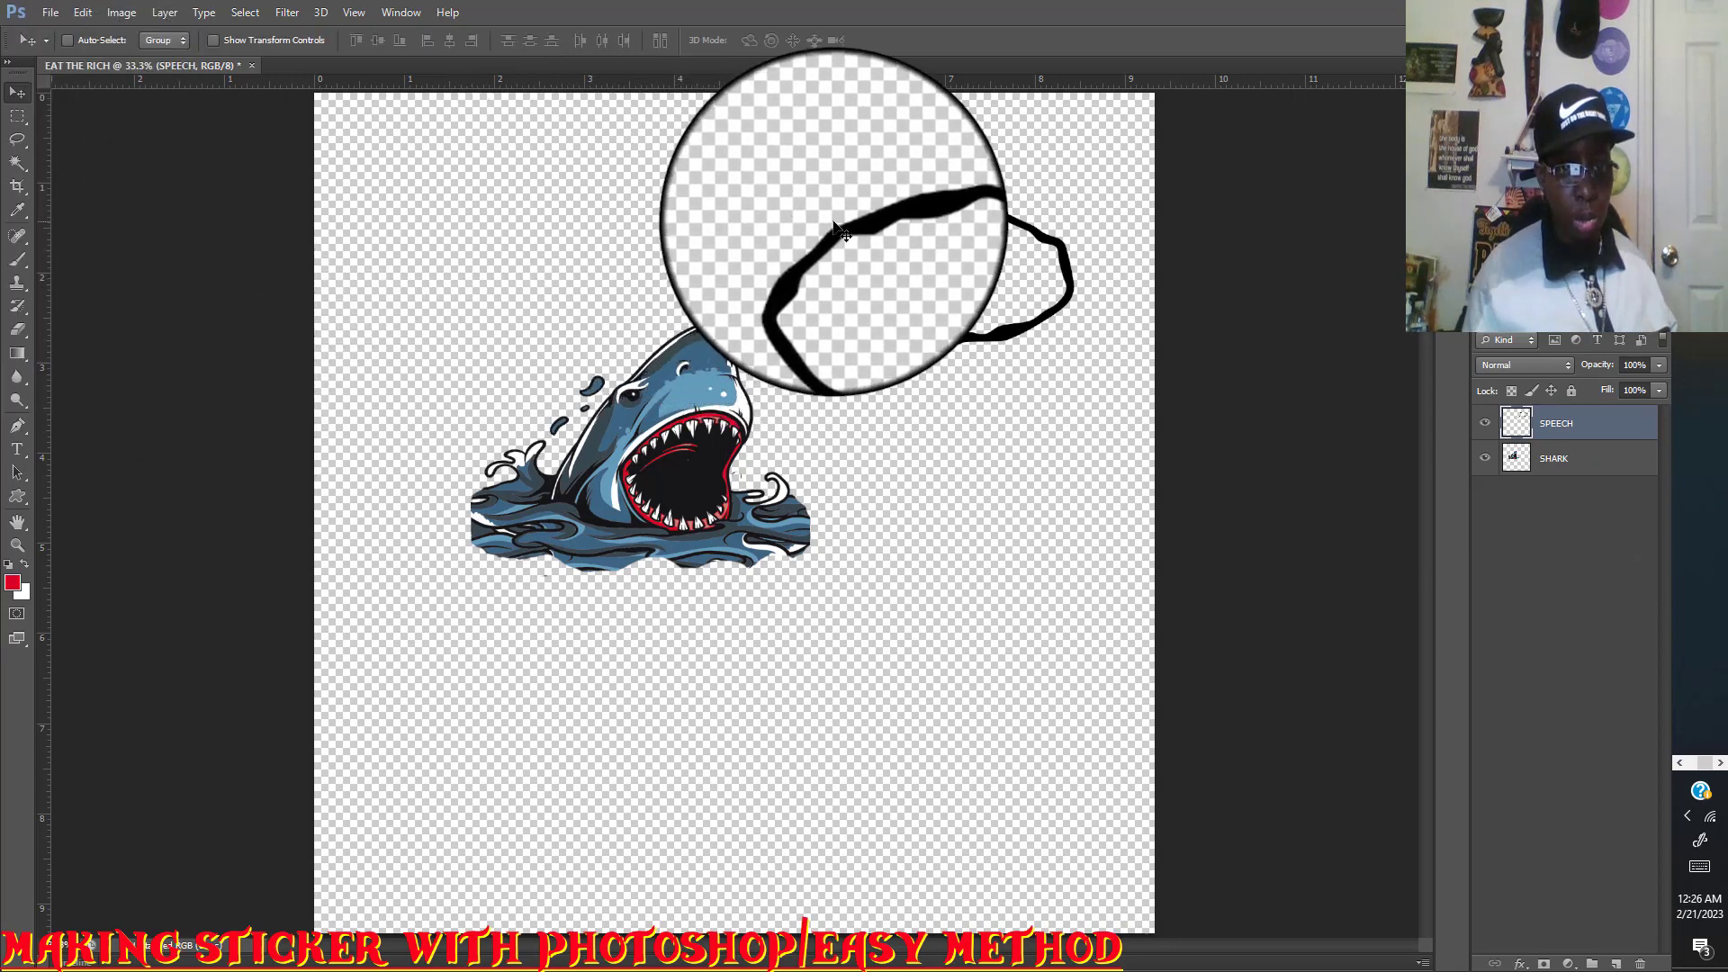
pyautogui.moveTo(842, 224); pyautogui.dragTo(797, 330)
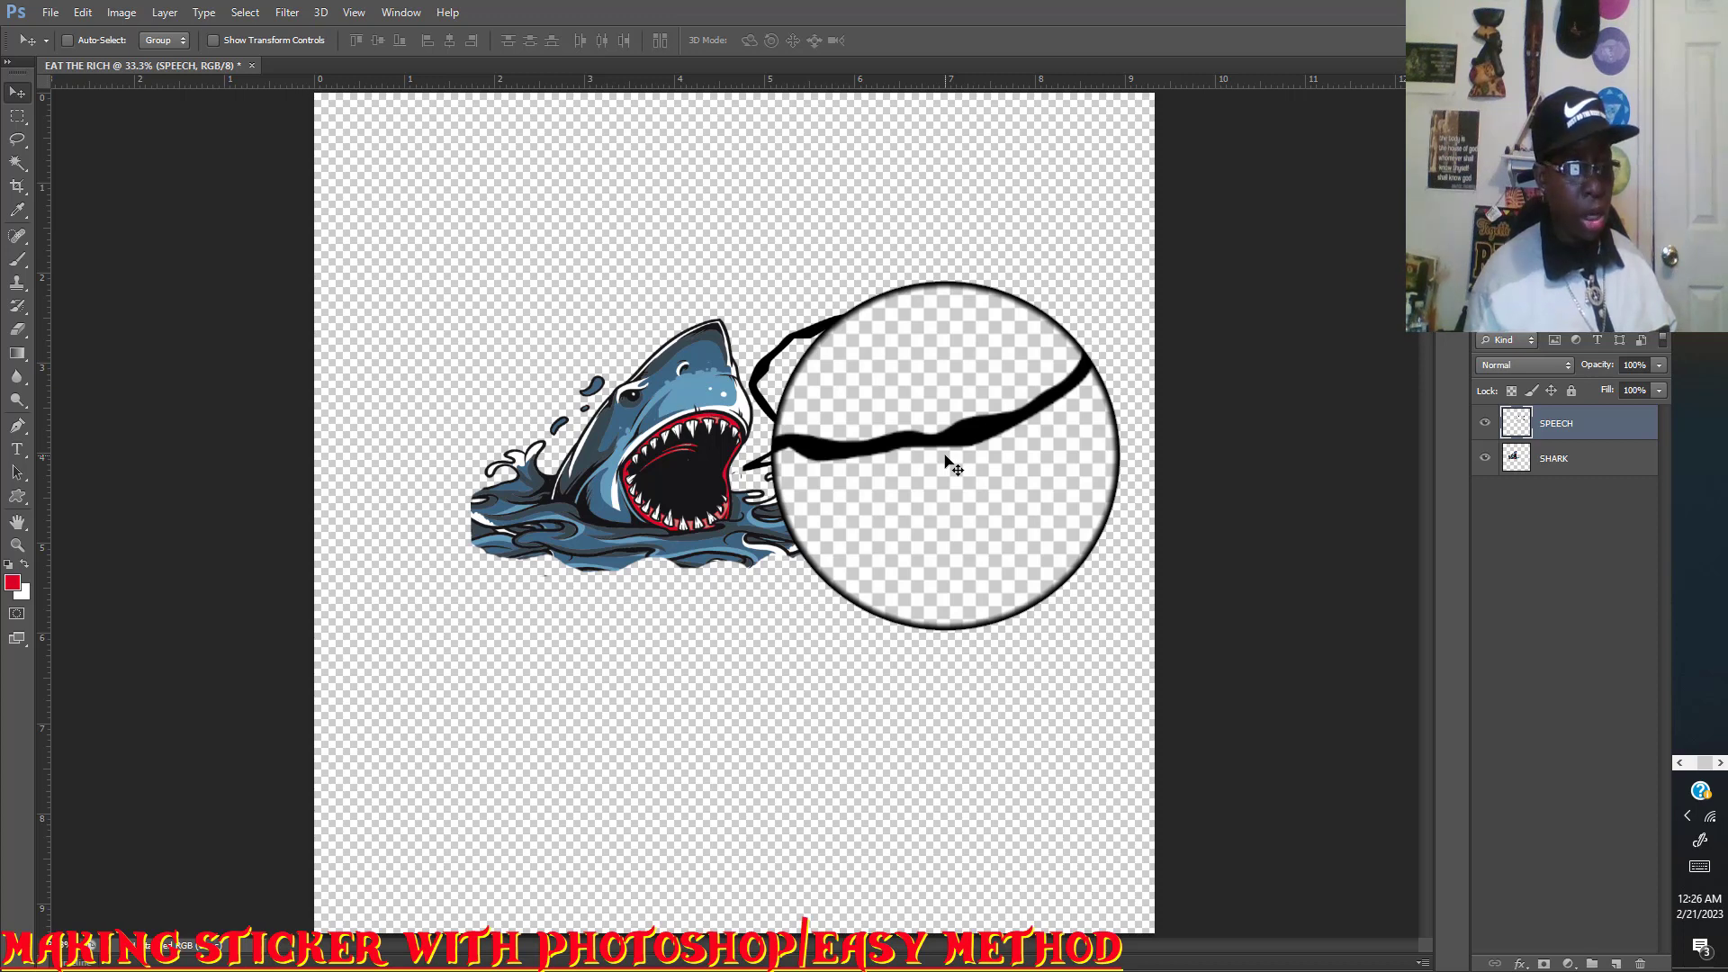
# Display the character settings and add the text EAT THE RICH in red at 36 pt below the shark.
pyautogui.click(18, 445)
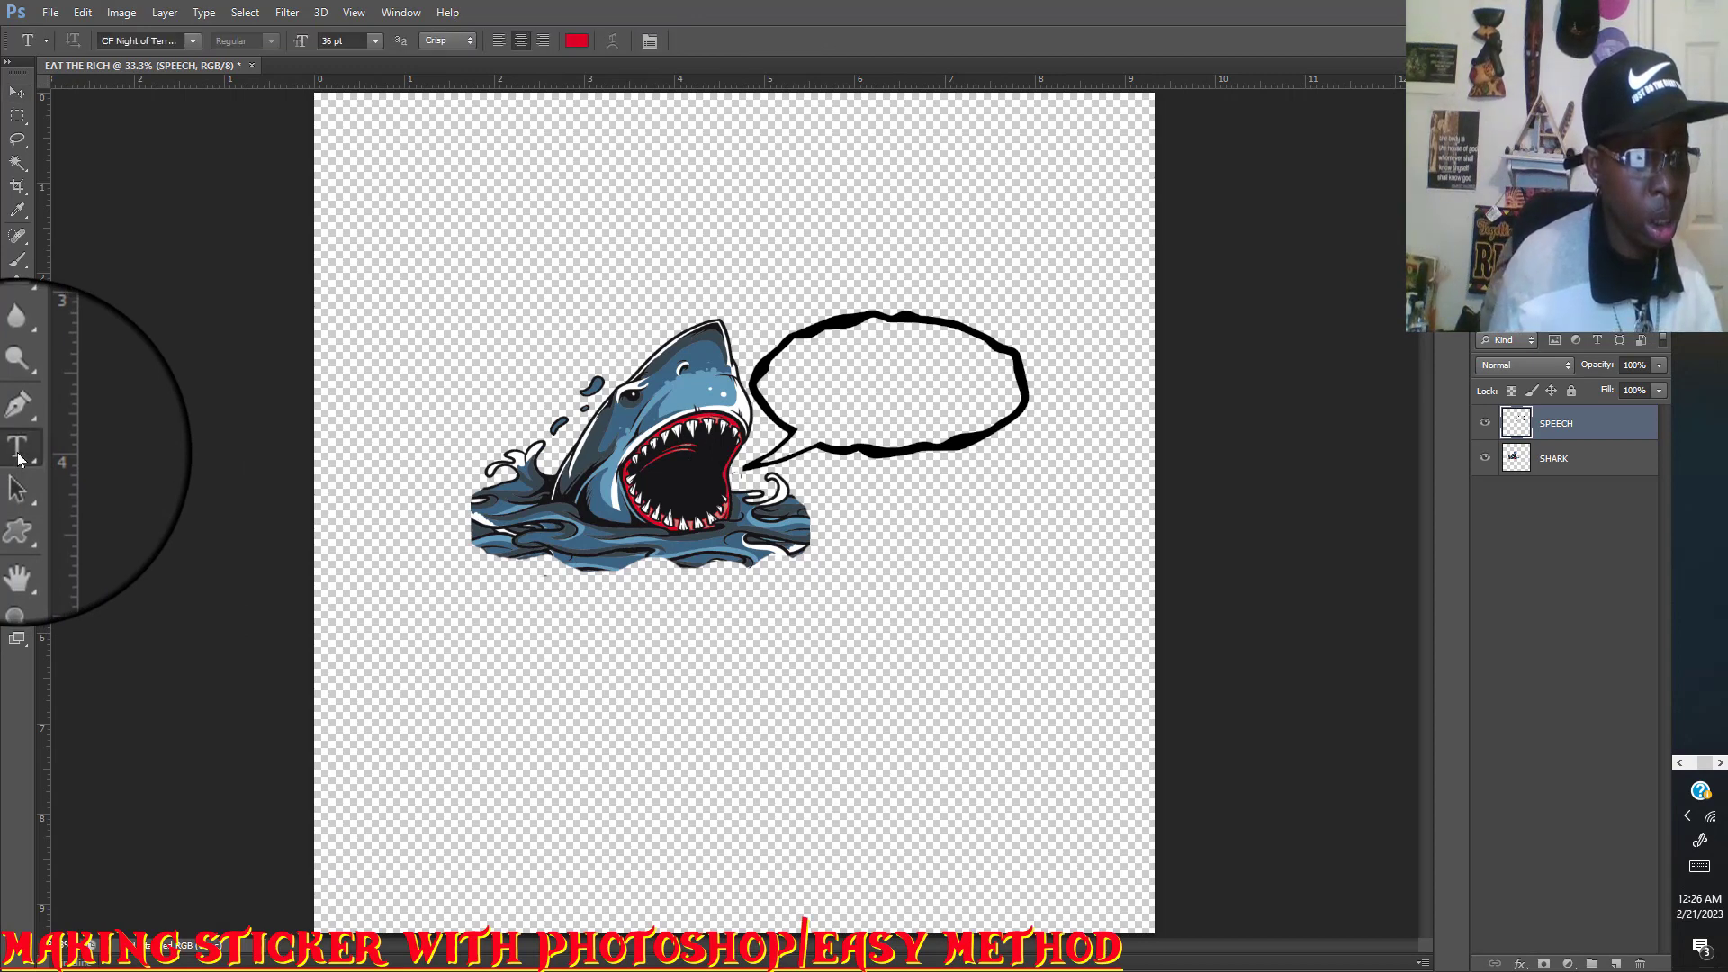
pyautogui.click(396, 14)
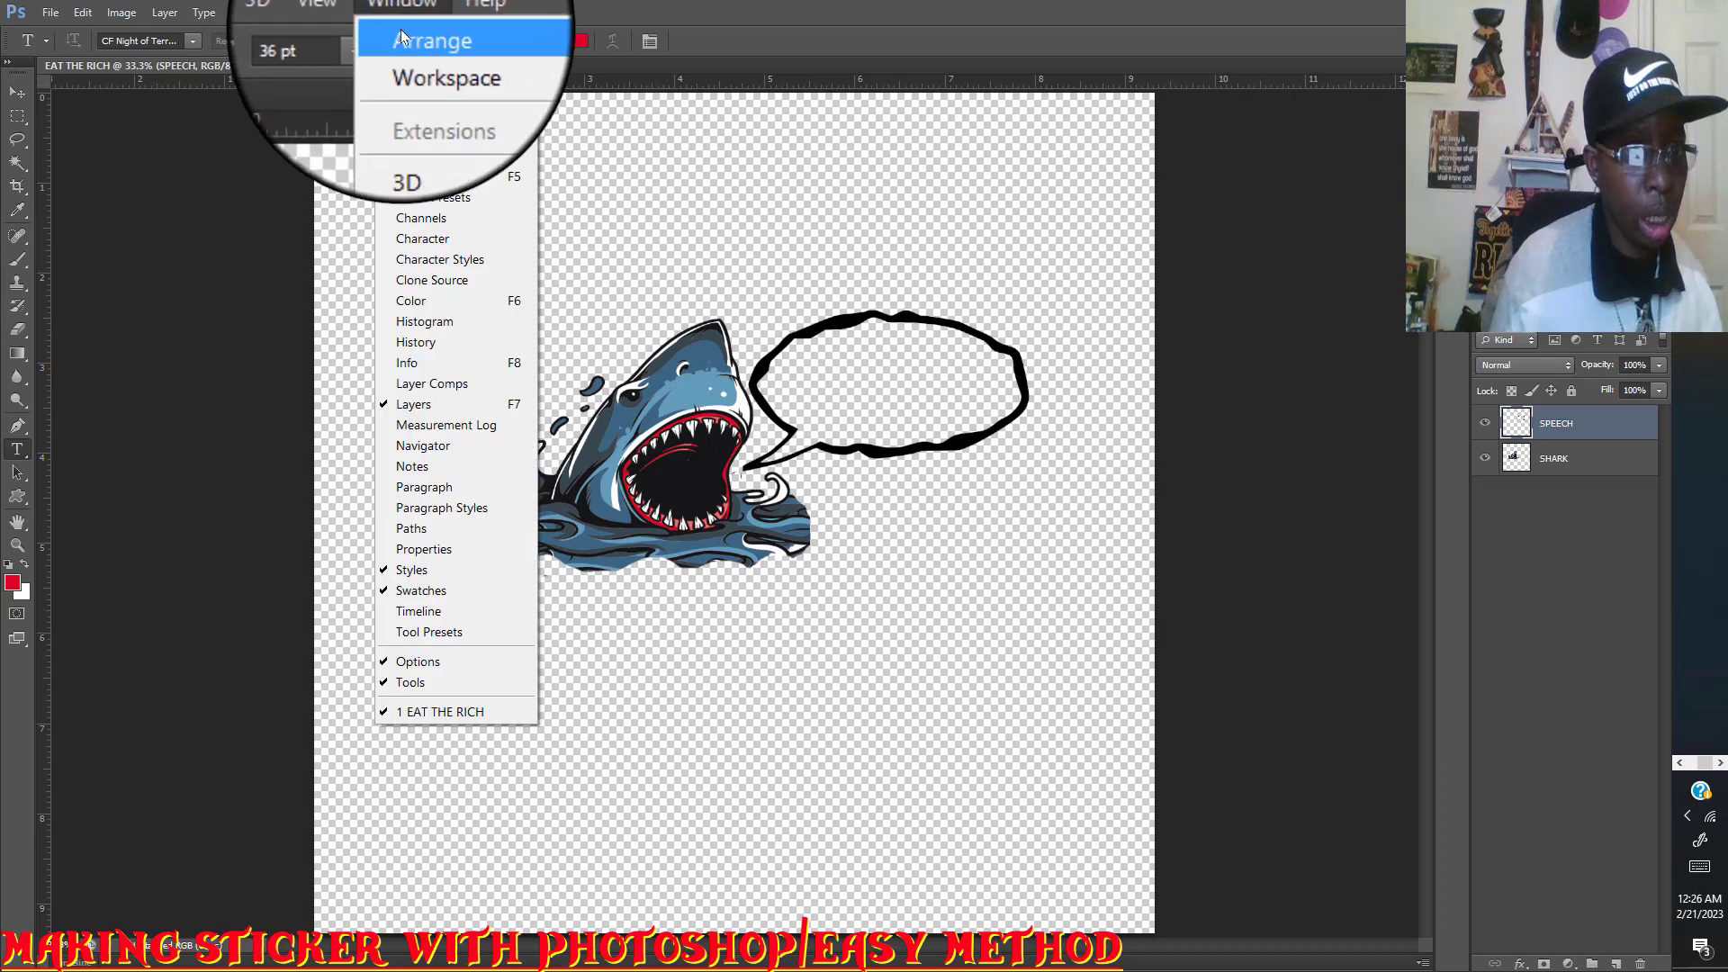
pyautogui.click(426, 252)
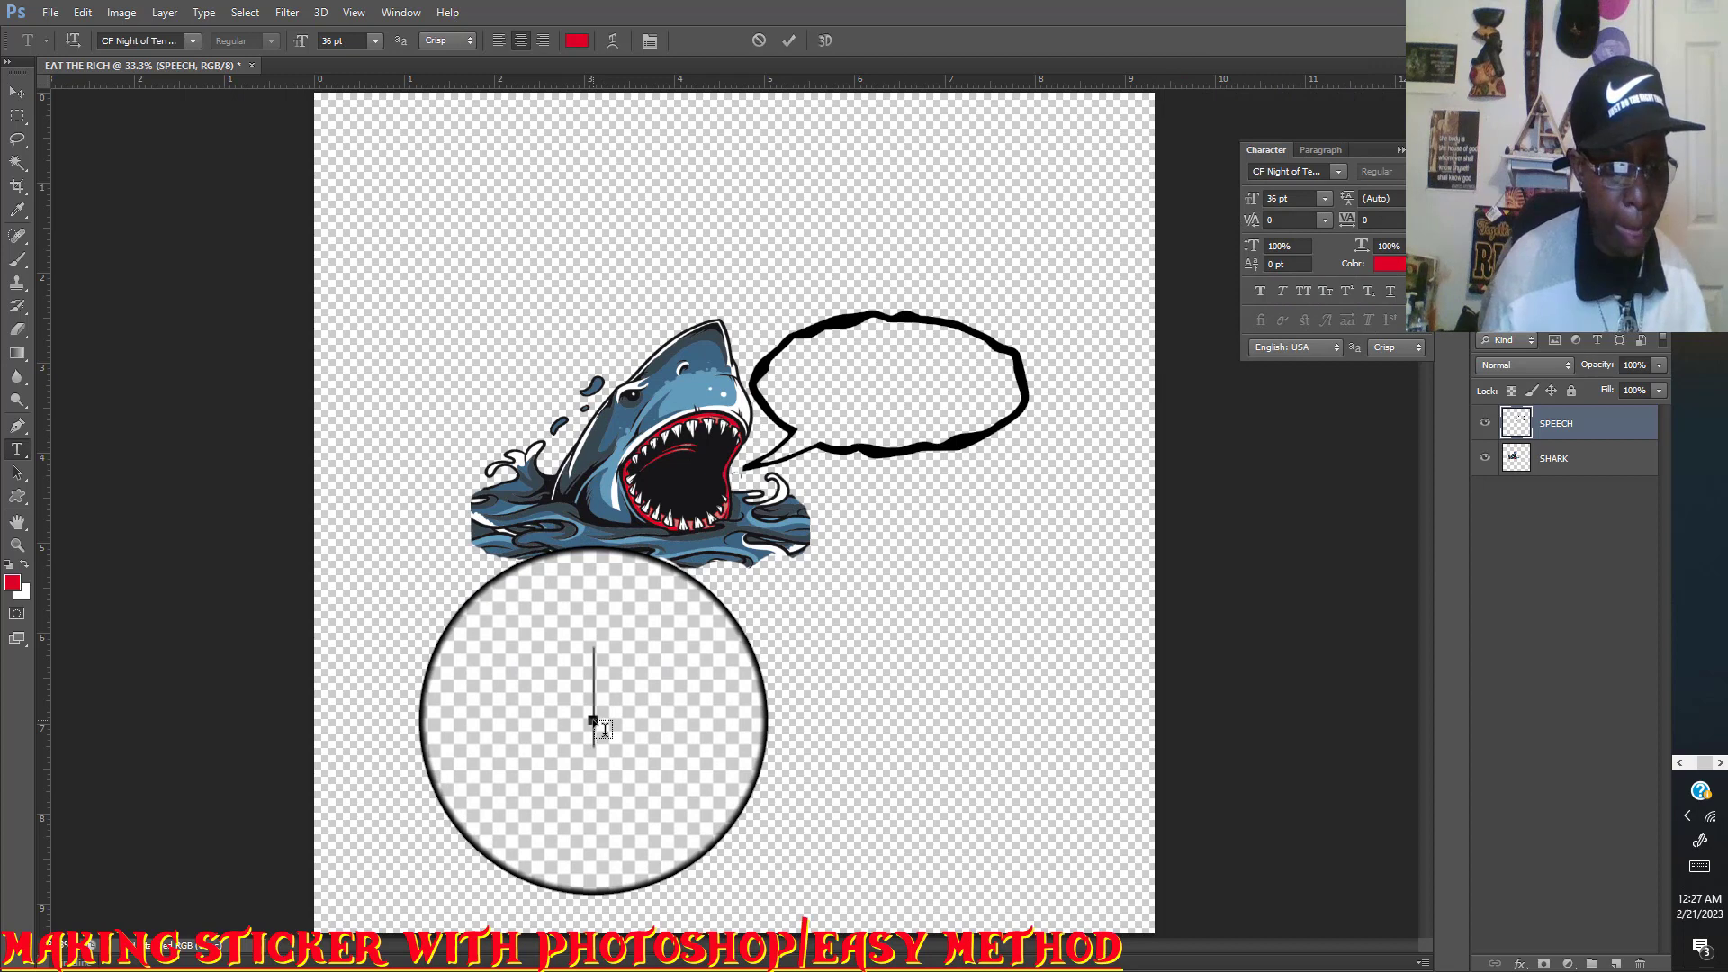
pyautogui.click(594, 721)
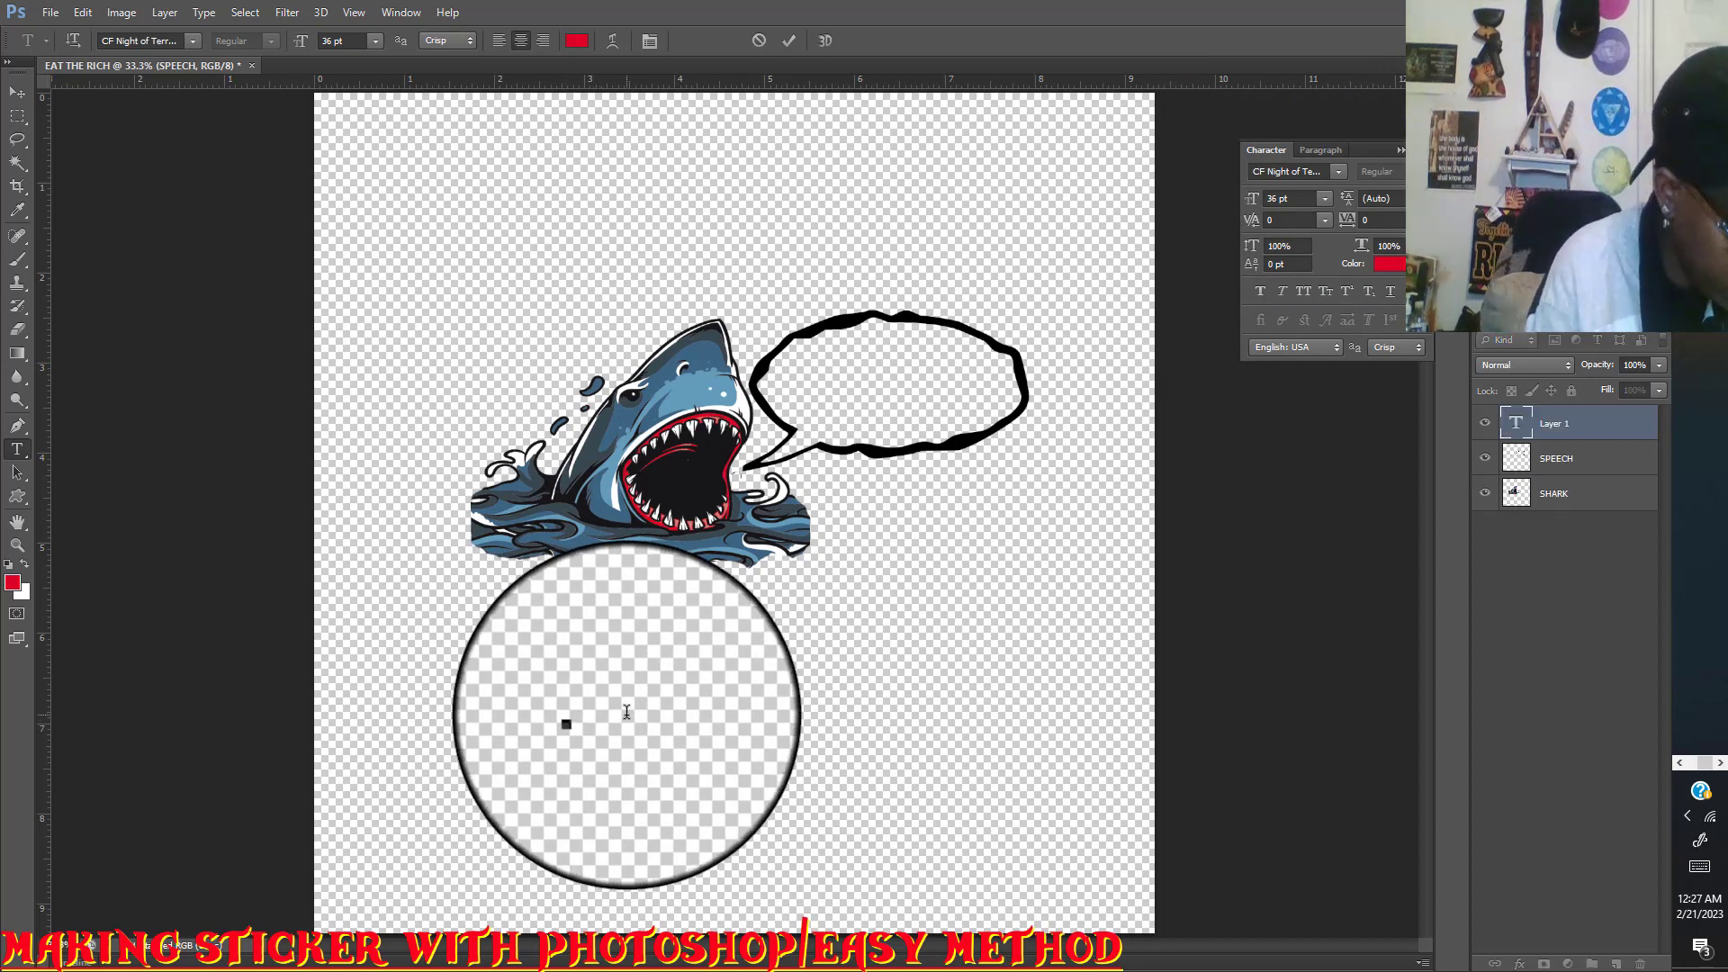
pyautogui.write('EAT')
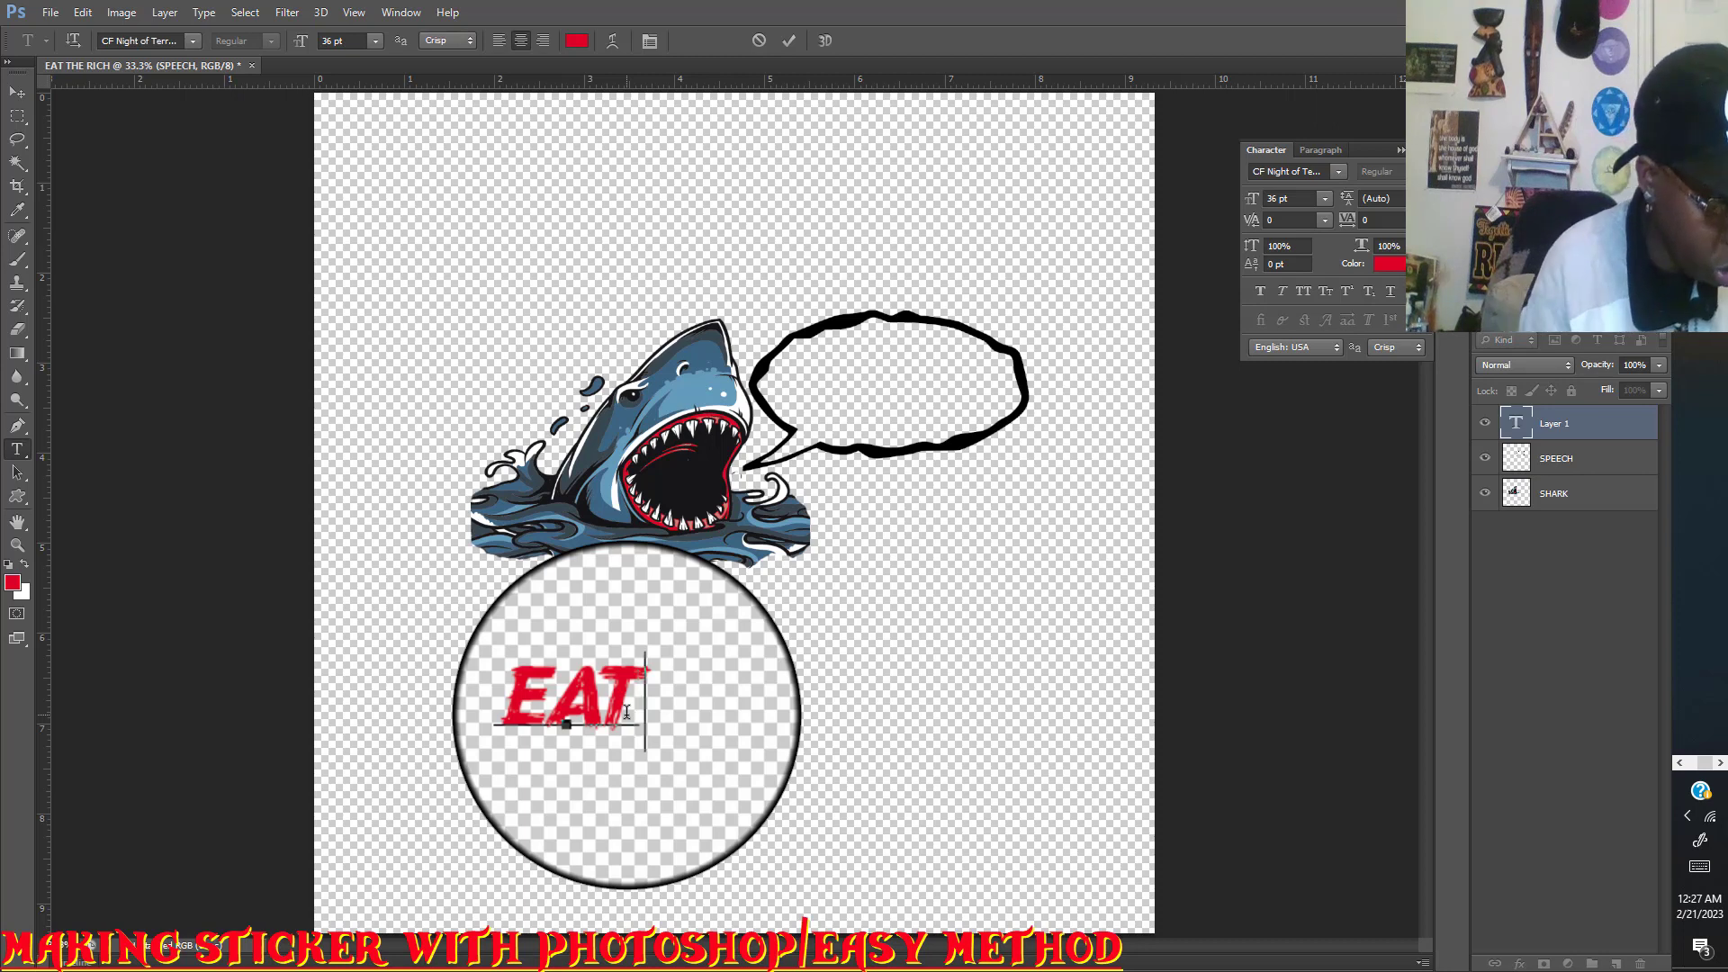
pyautogui.write('THE')
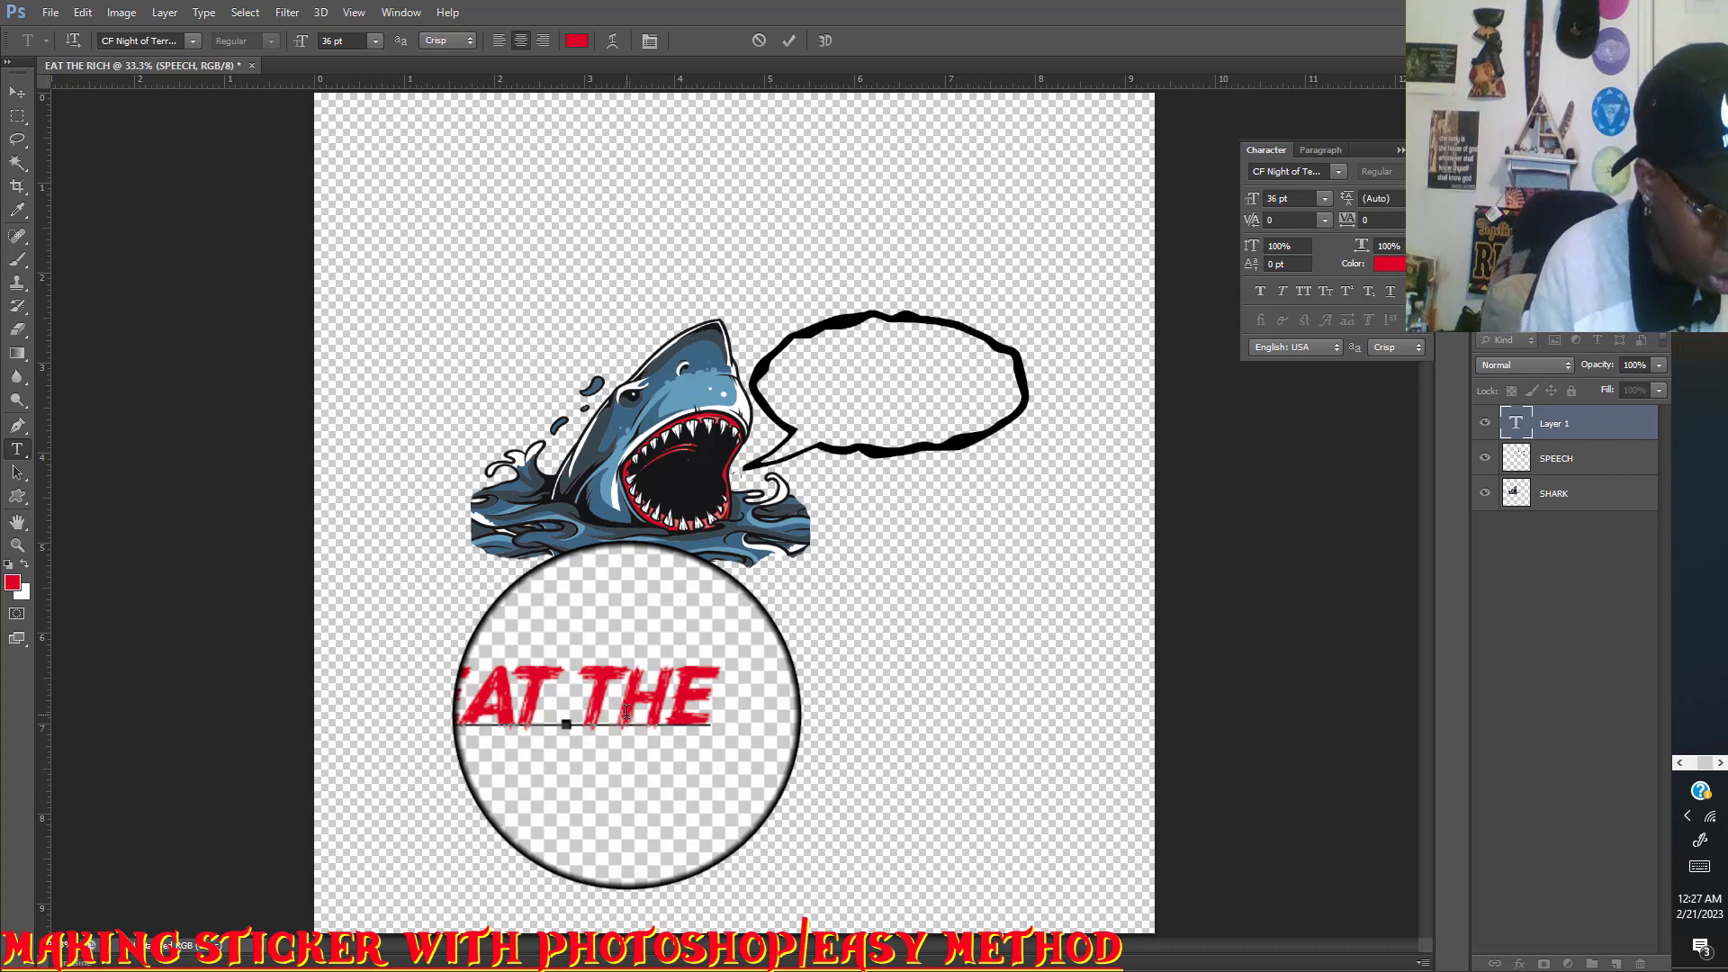
pyautogui.write(' RI')
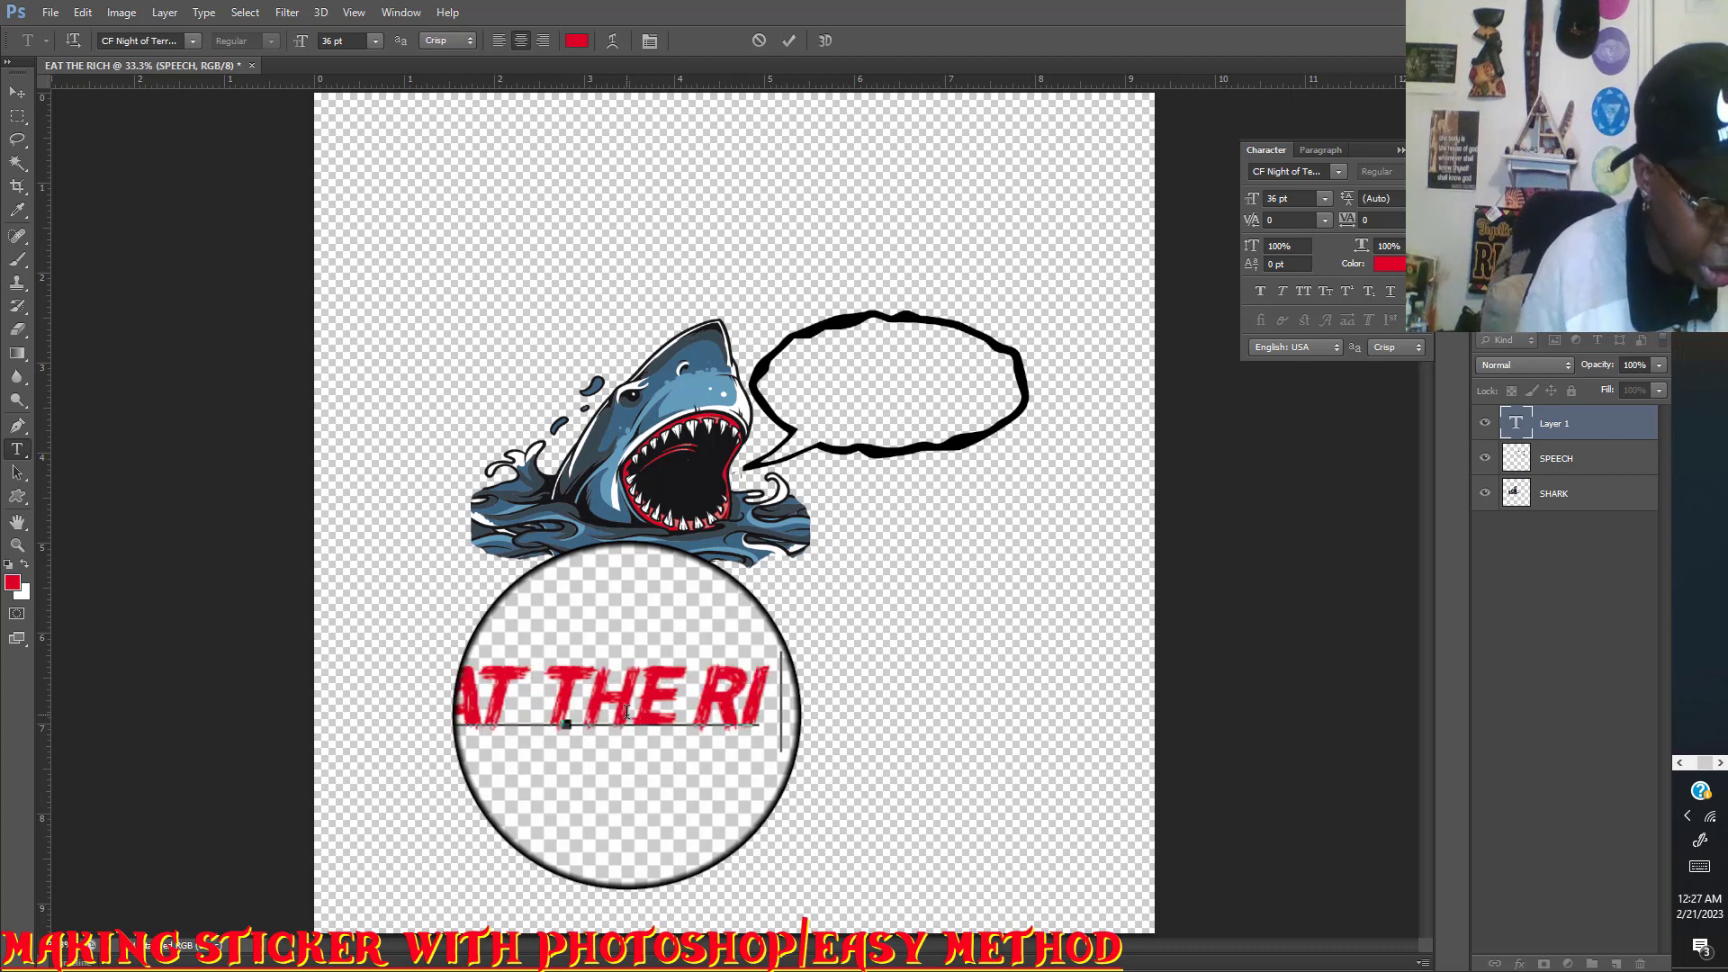
pyautogui.write('CH')
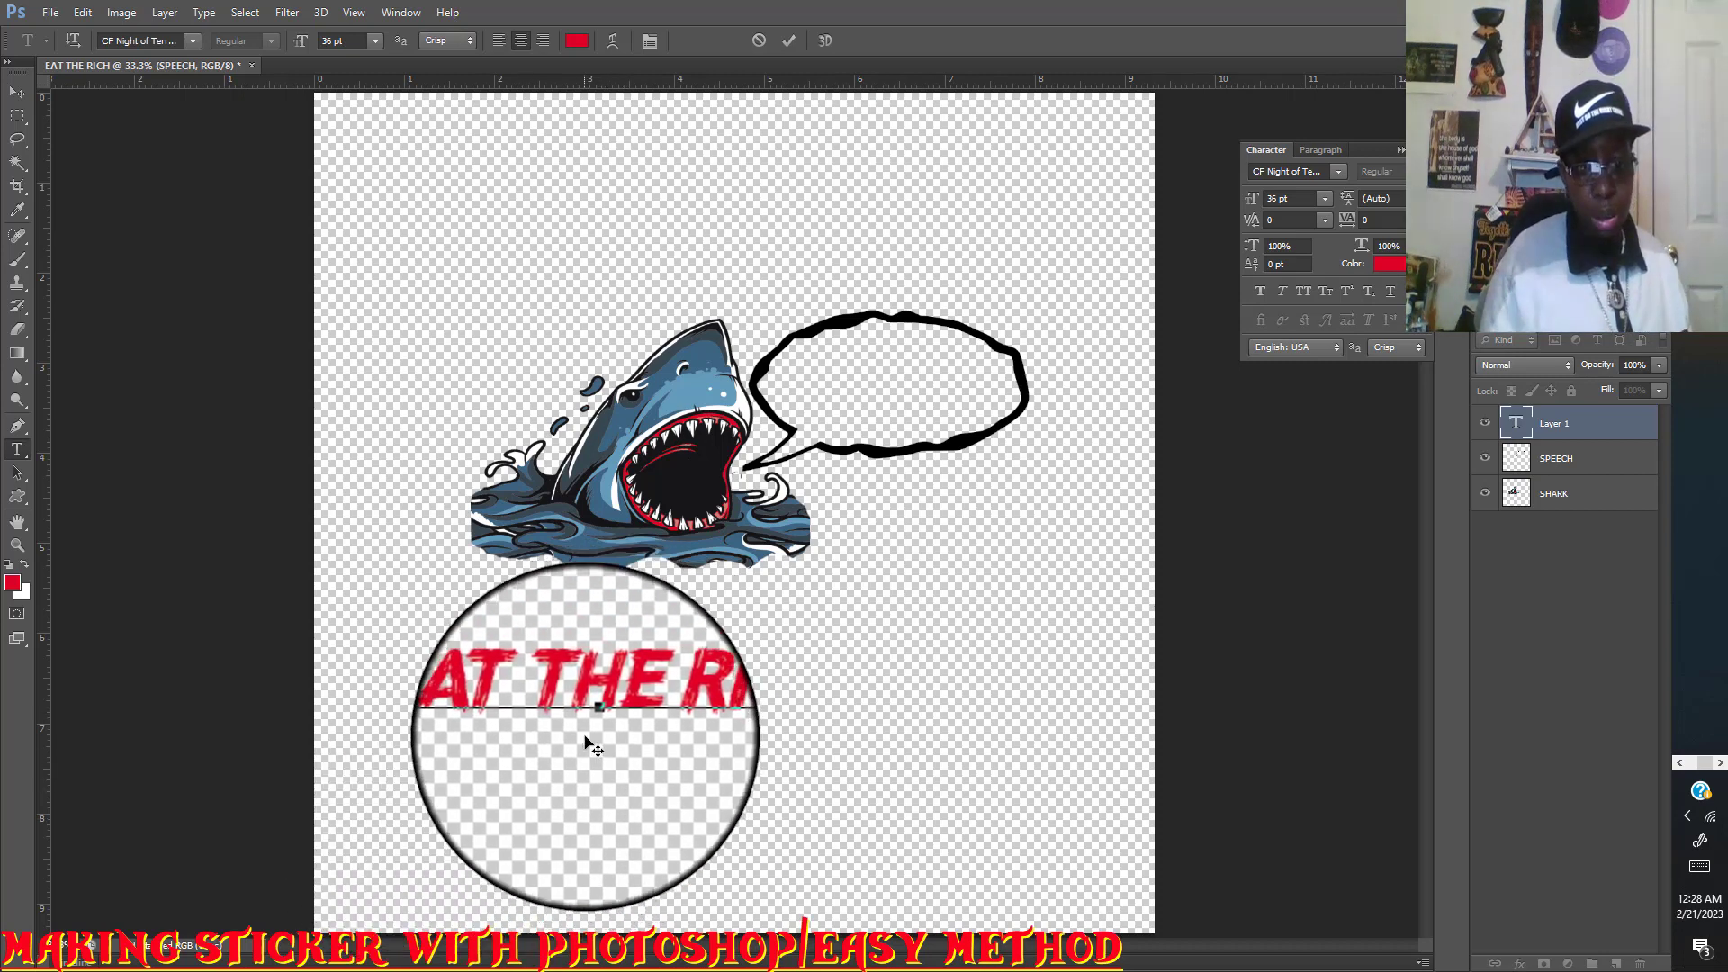
# Move the EAT THE RICH text into the speech bubble and transform it to about 94% width and 105% height to fit inside.
pyautogui.click(18, 92)
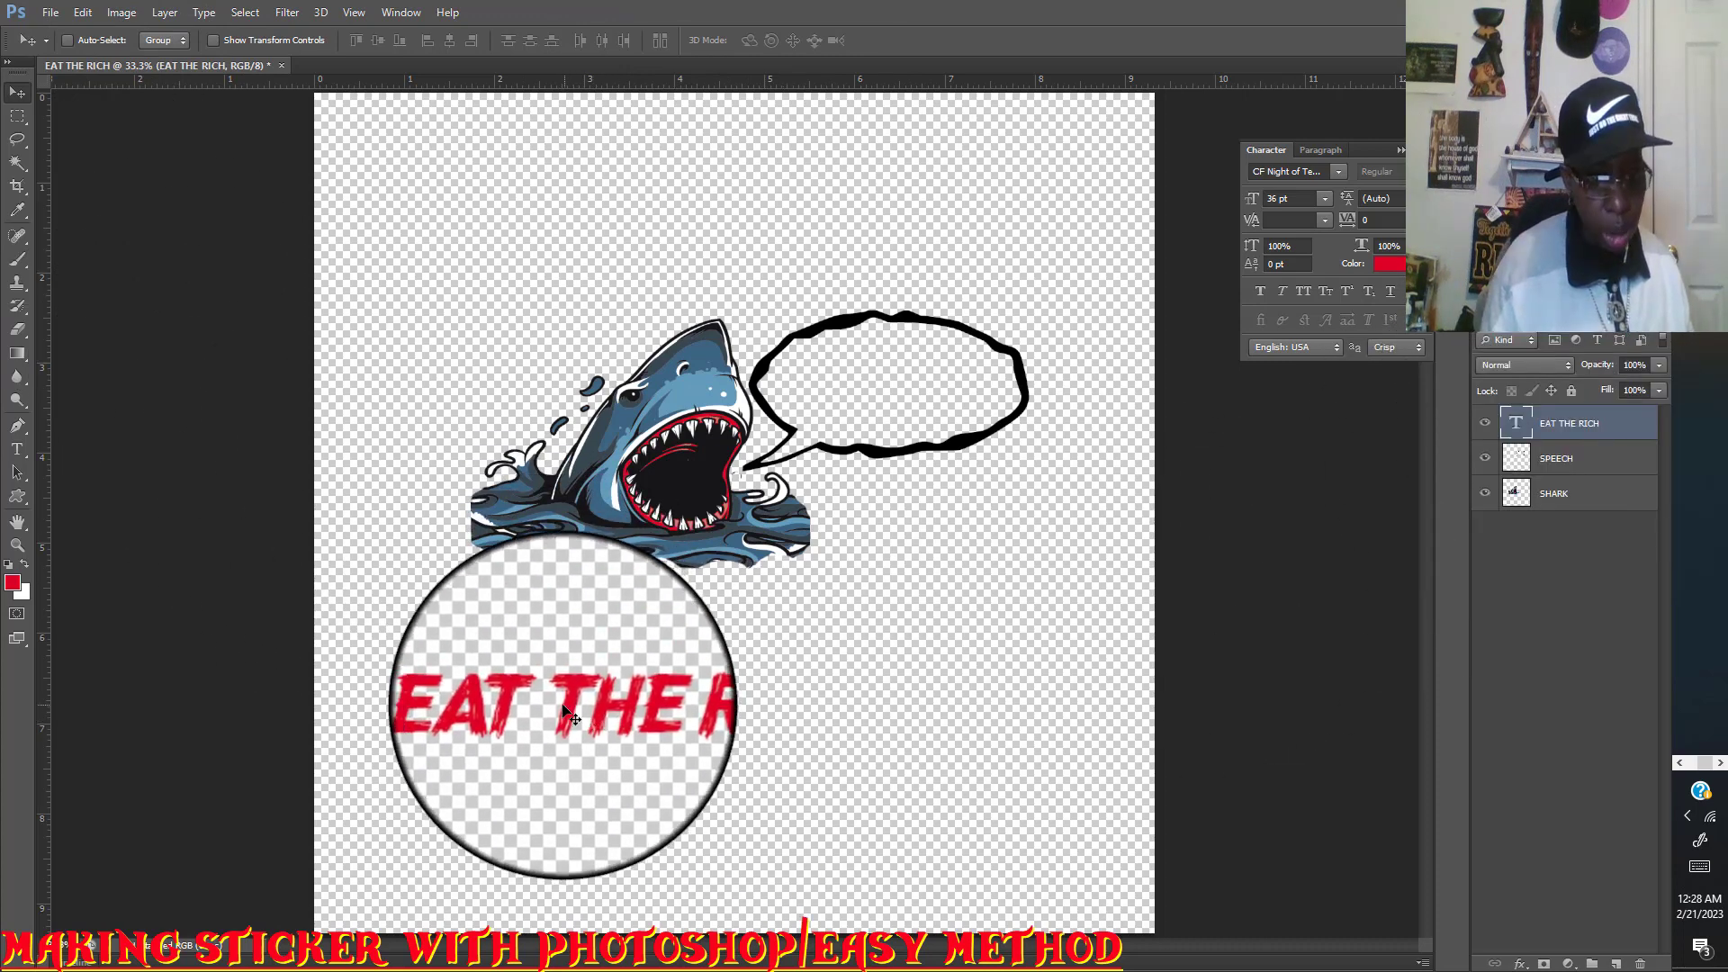
pyautogui.moveTo(576, 713); pyautogui.dragTo(865, 382)
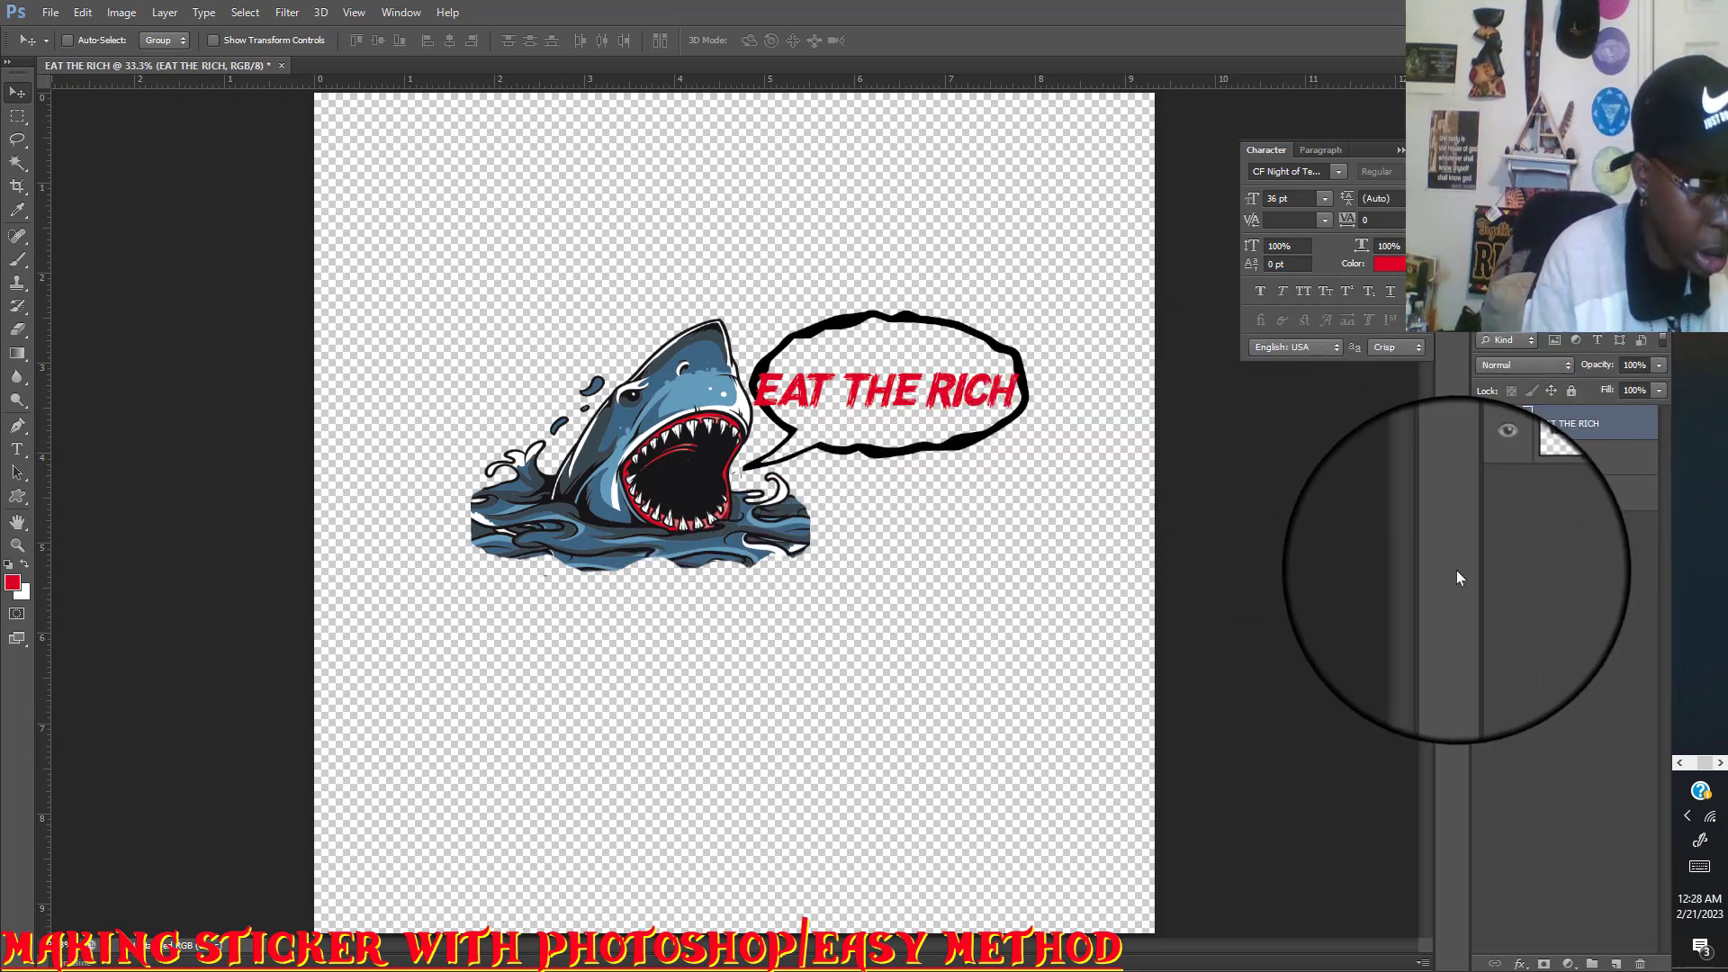
pyautogui.hotkey('ctrl', 't')
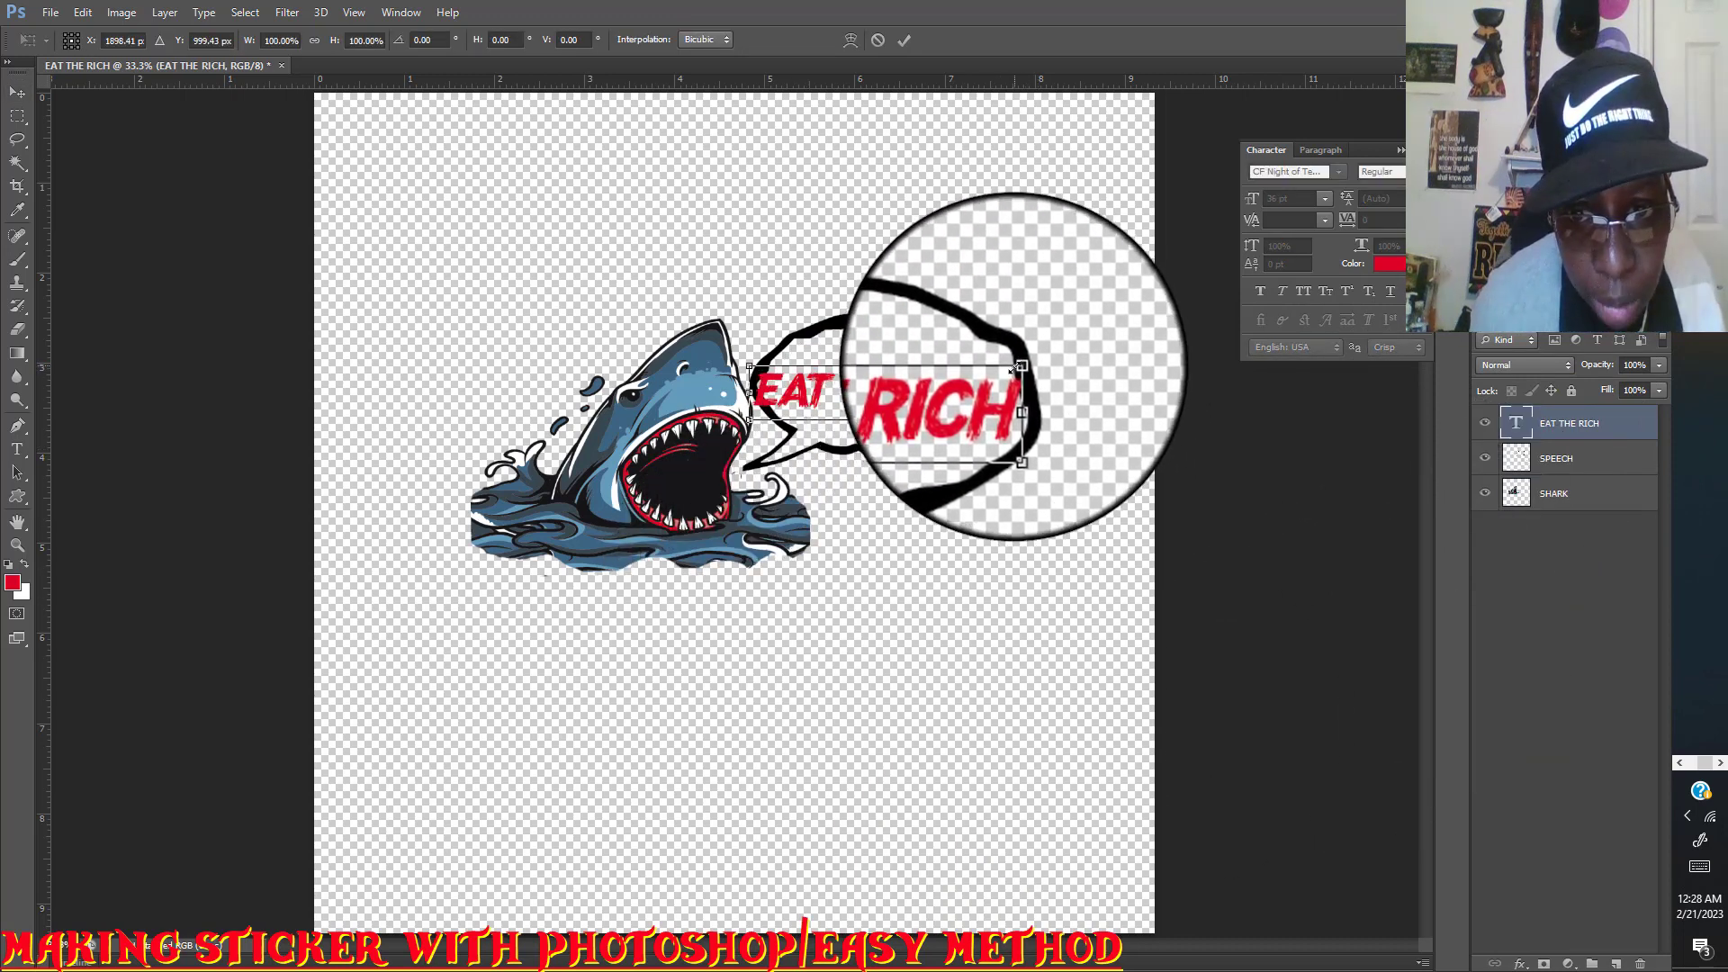
pyautogui.moveTo(1018, 366); pyautogui.dragTo(1015, 373)
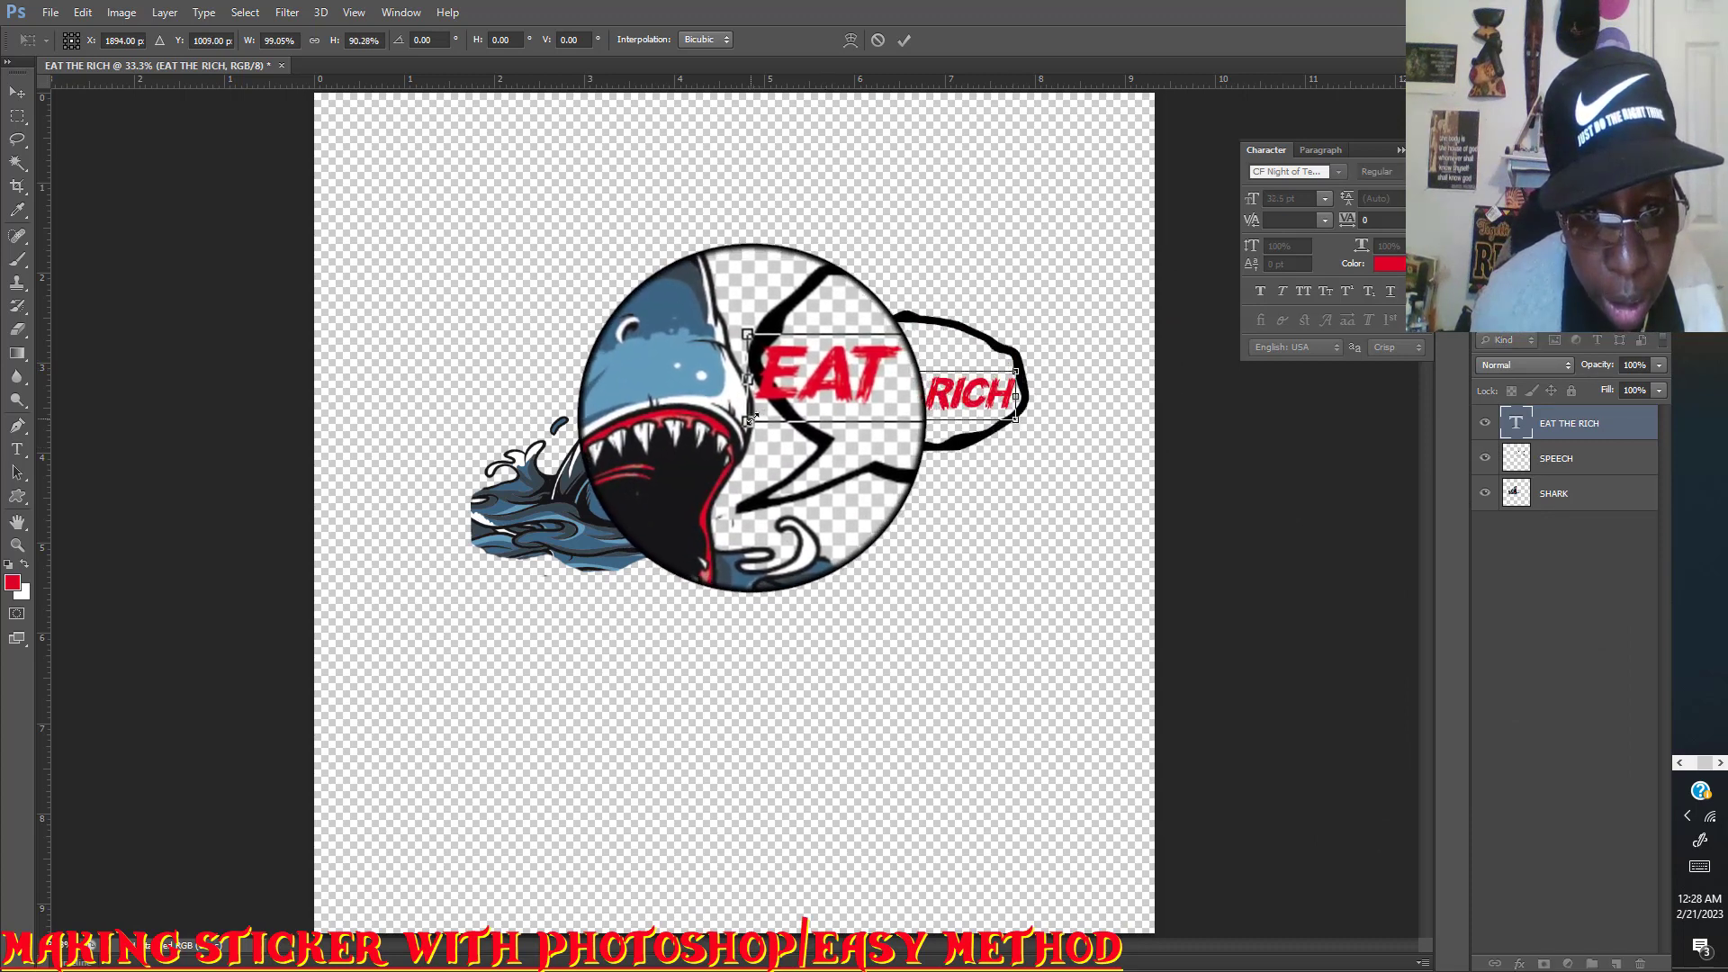
pyautogui.moveTo(751, 418); pyautogui.dragTo(762, 413)
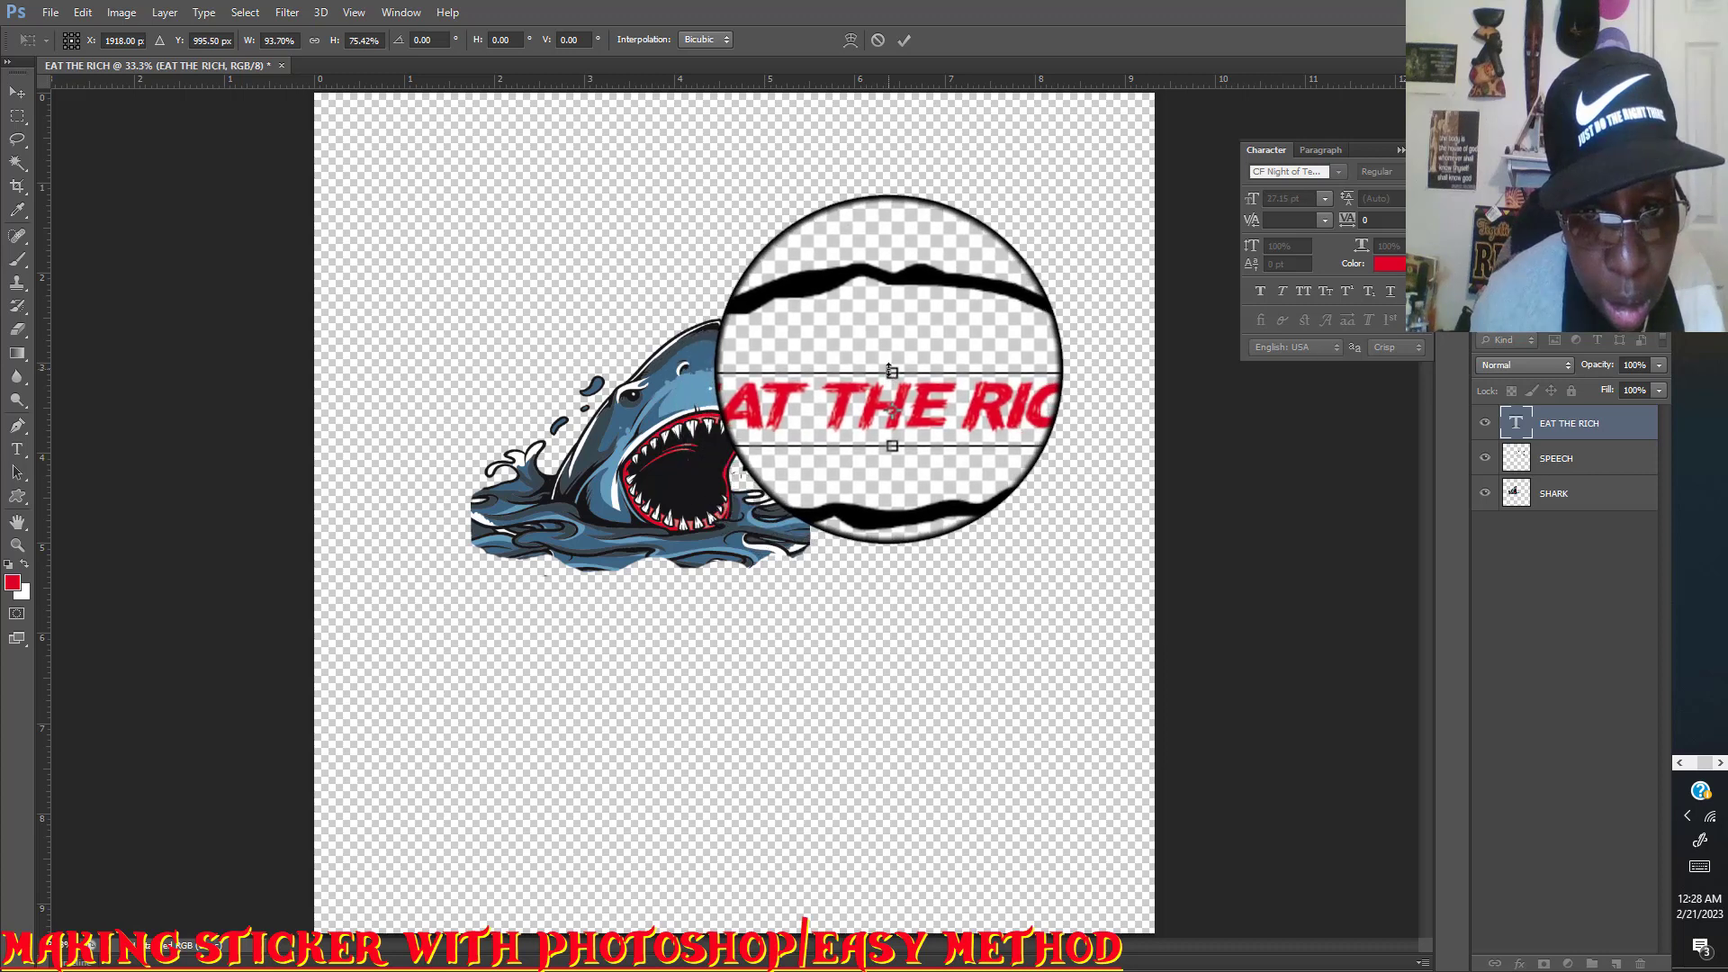
pyautogui.moveTo(890, 369); pyautogui.dragTo(888, 353)
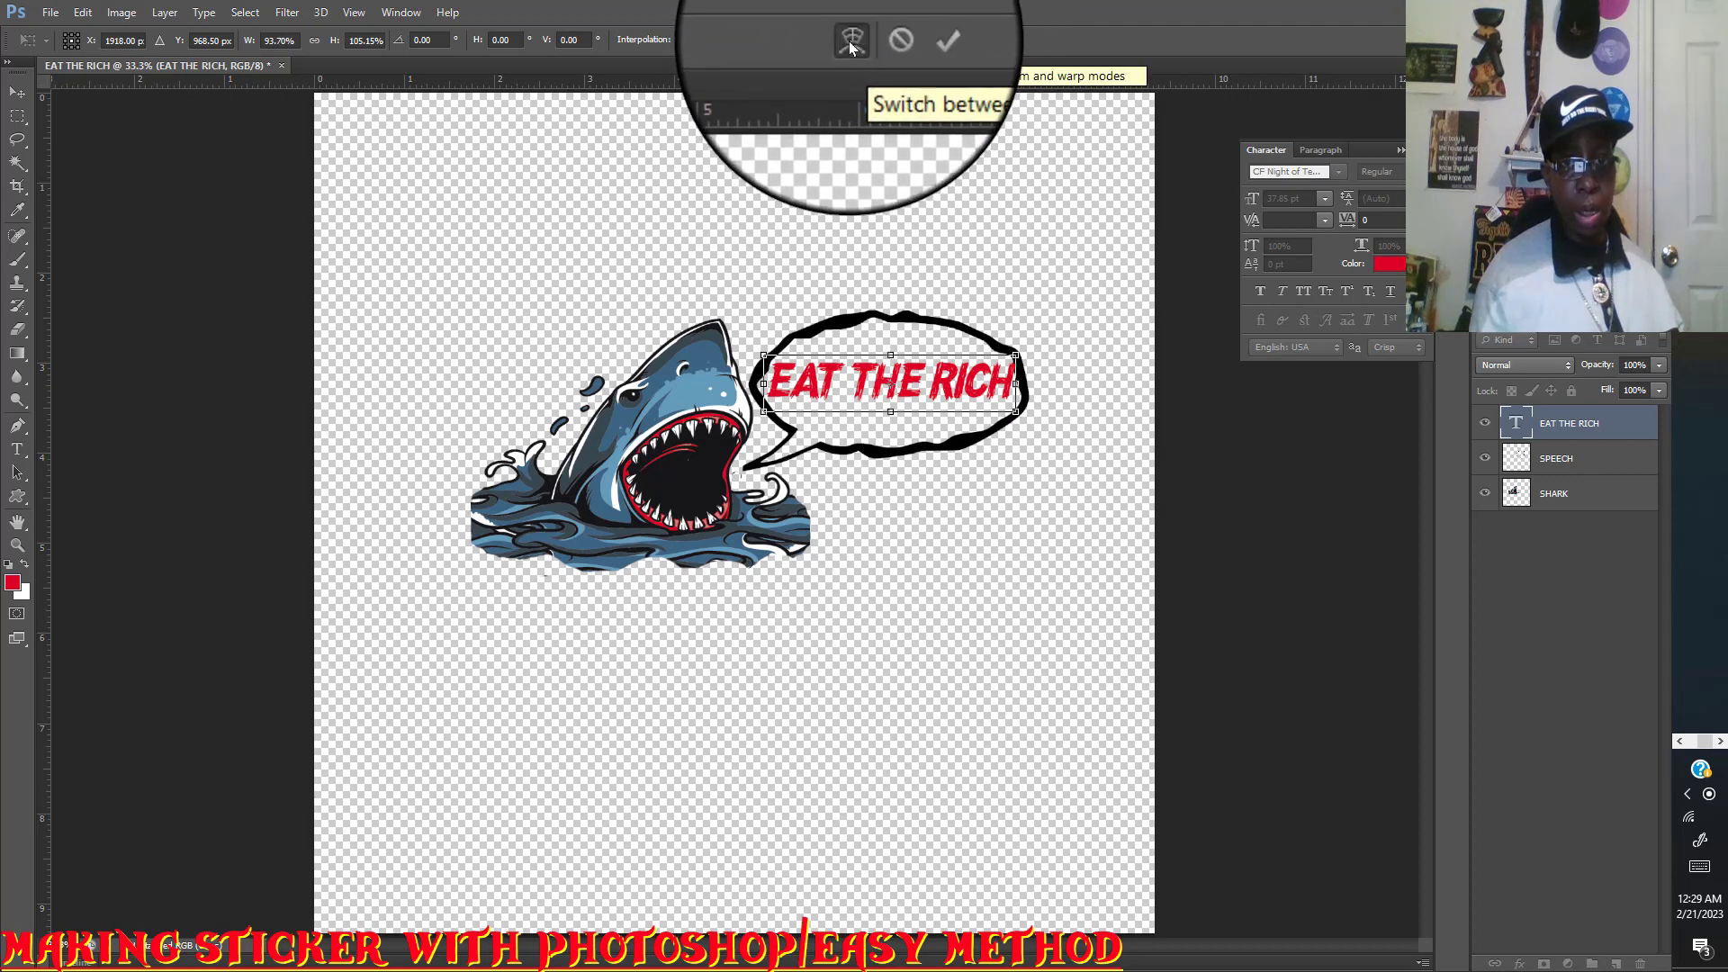
pyautogui.click(850, 40)
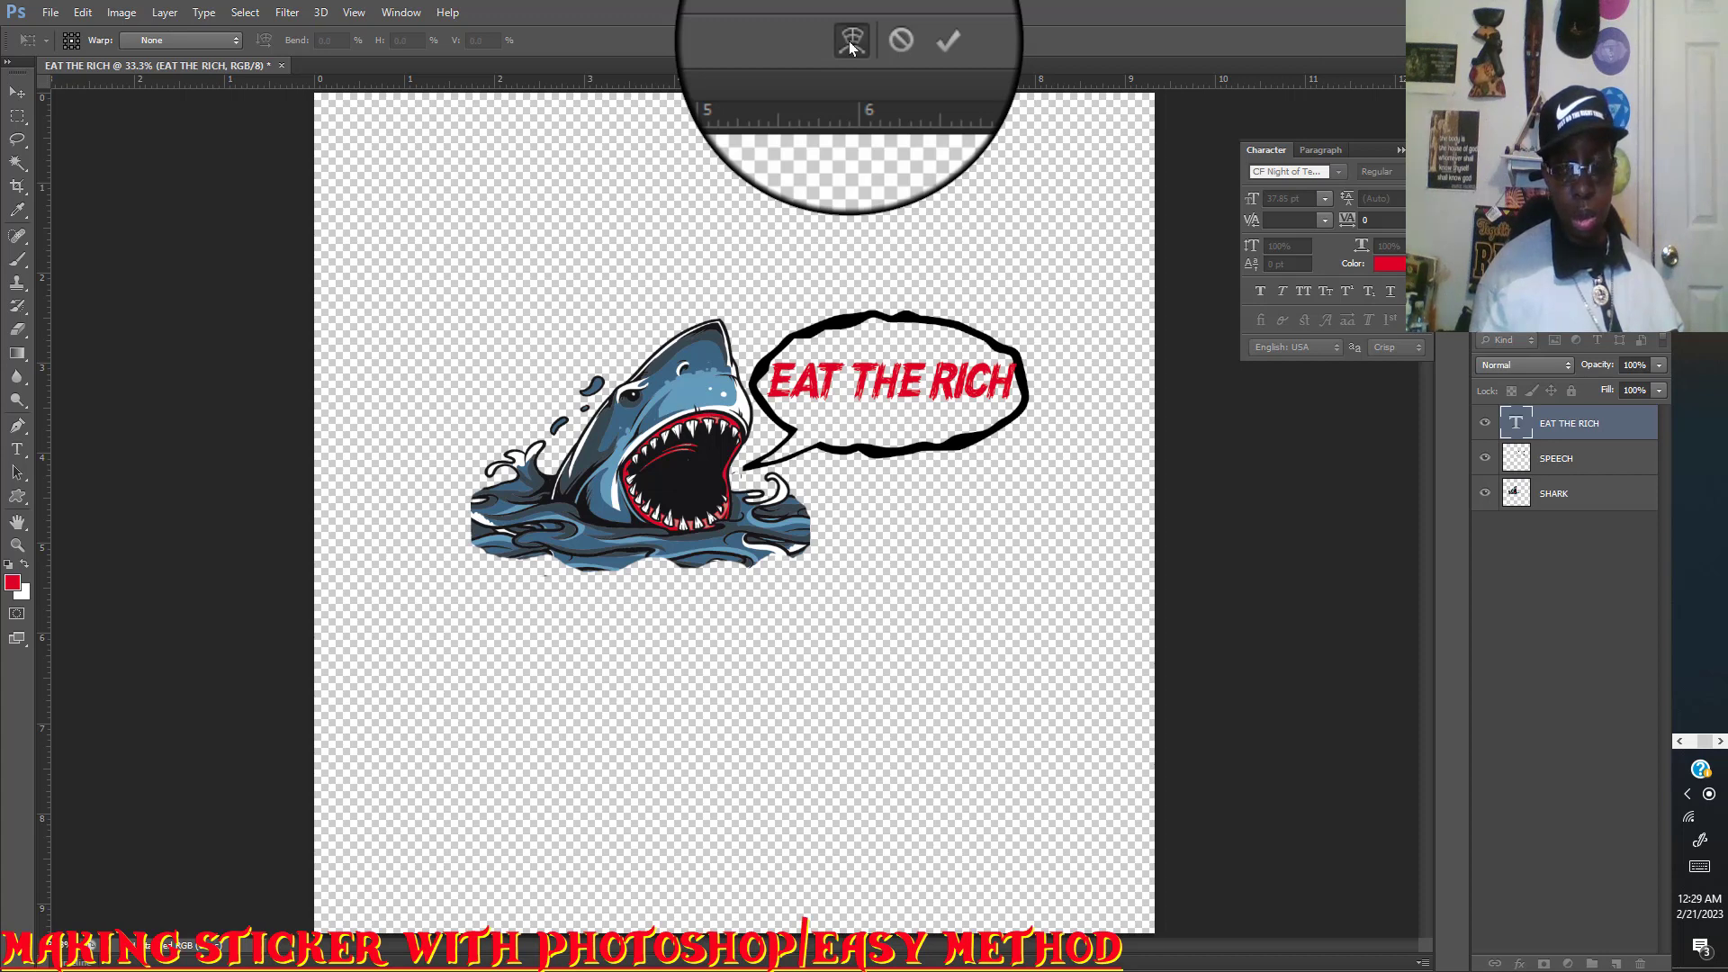
pyautogui.click(849, 41)
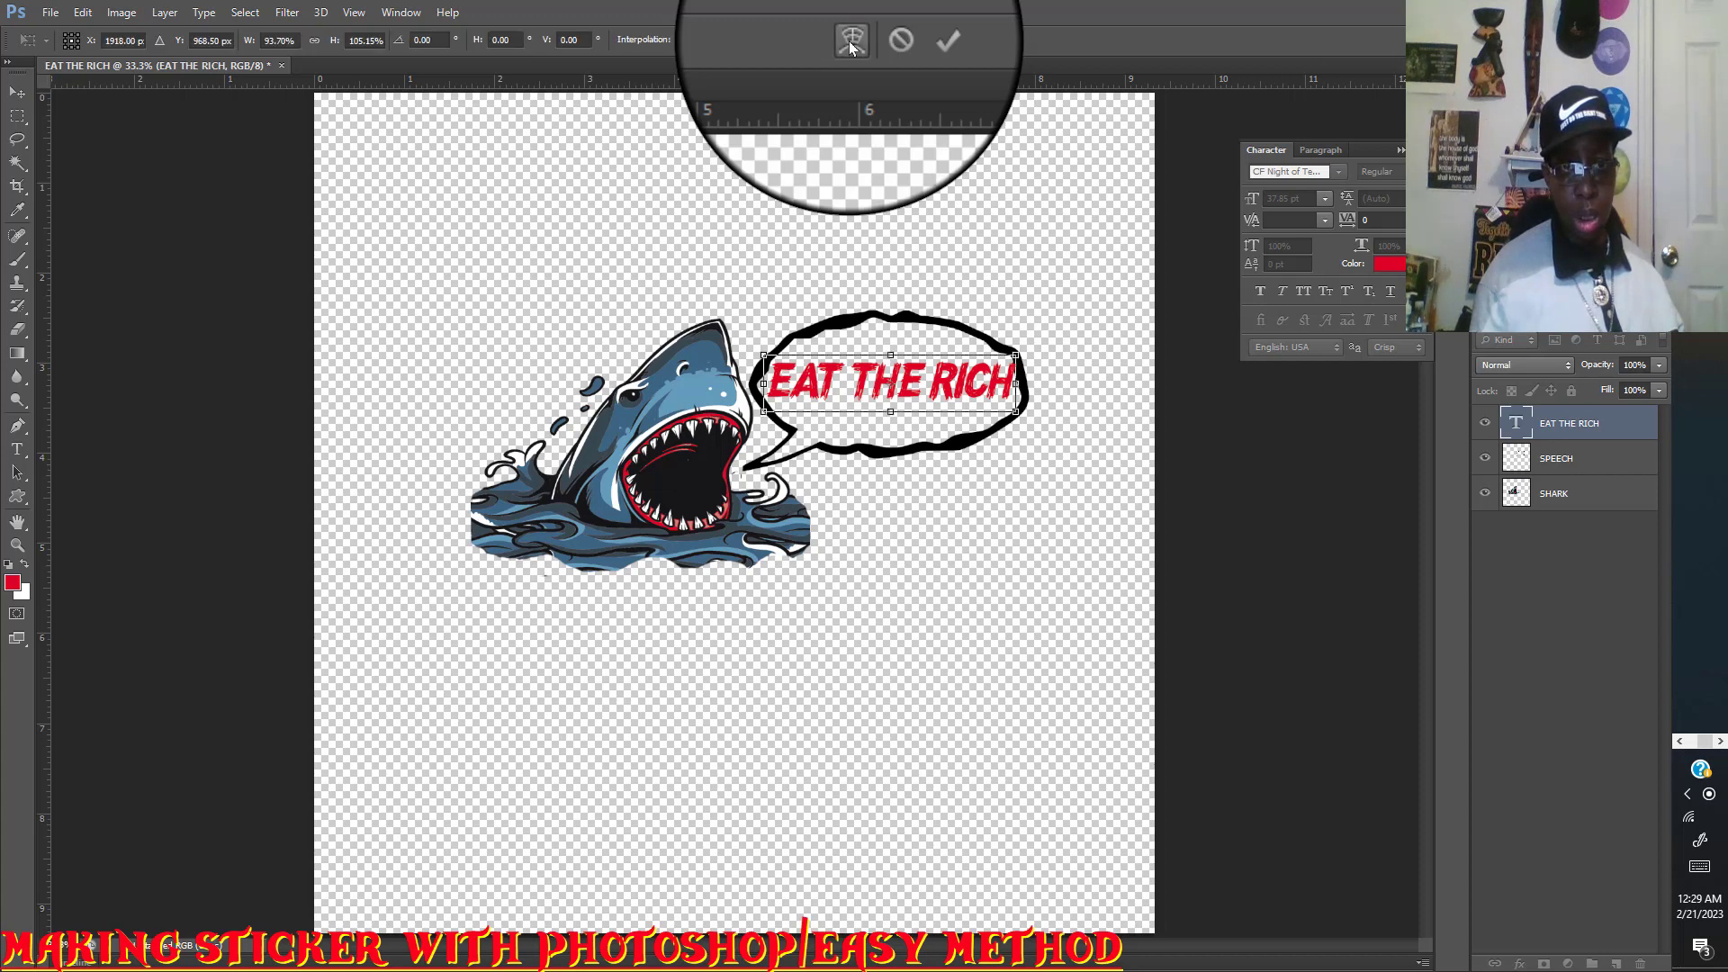
pyautogui.click(850, 41)
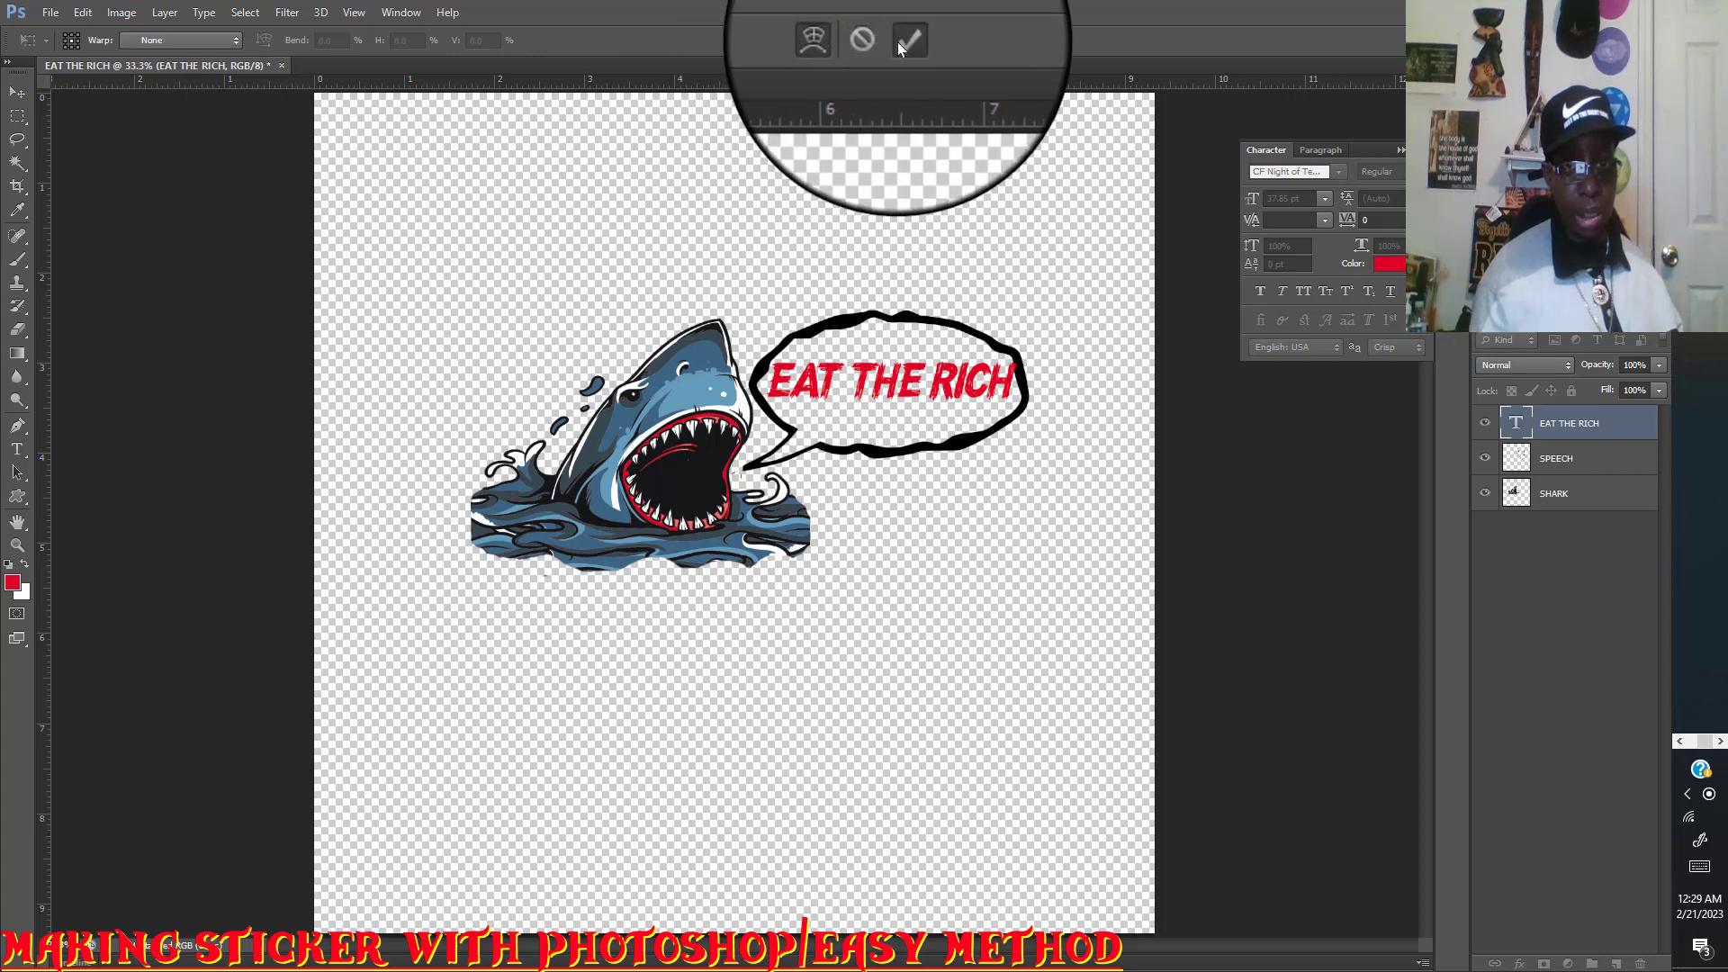
pyautogui.click(898, 41)
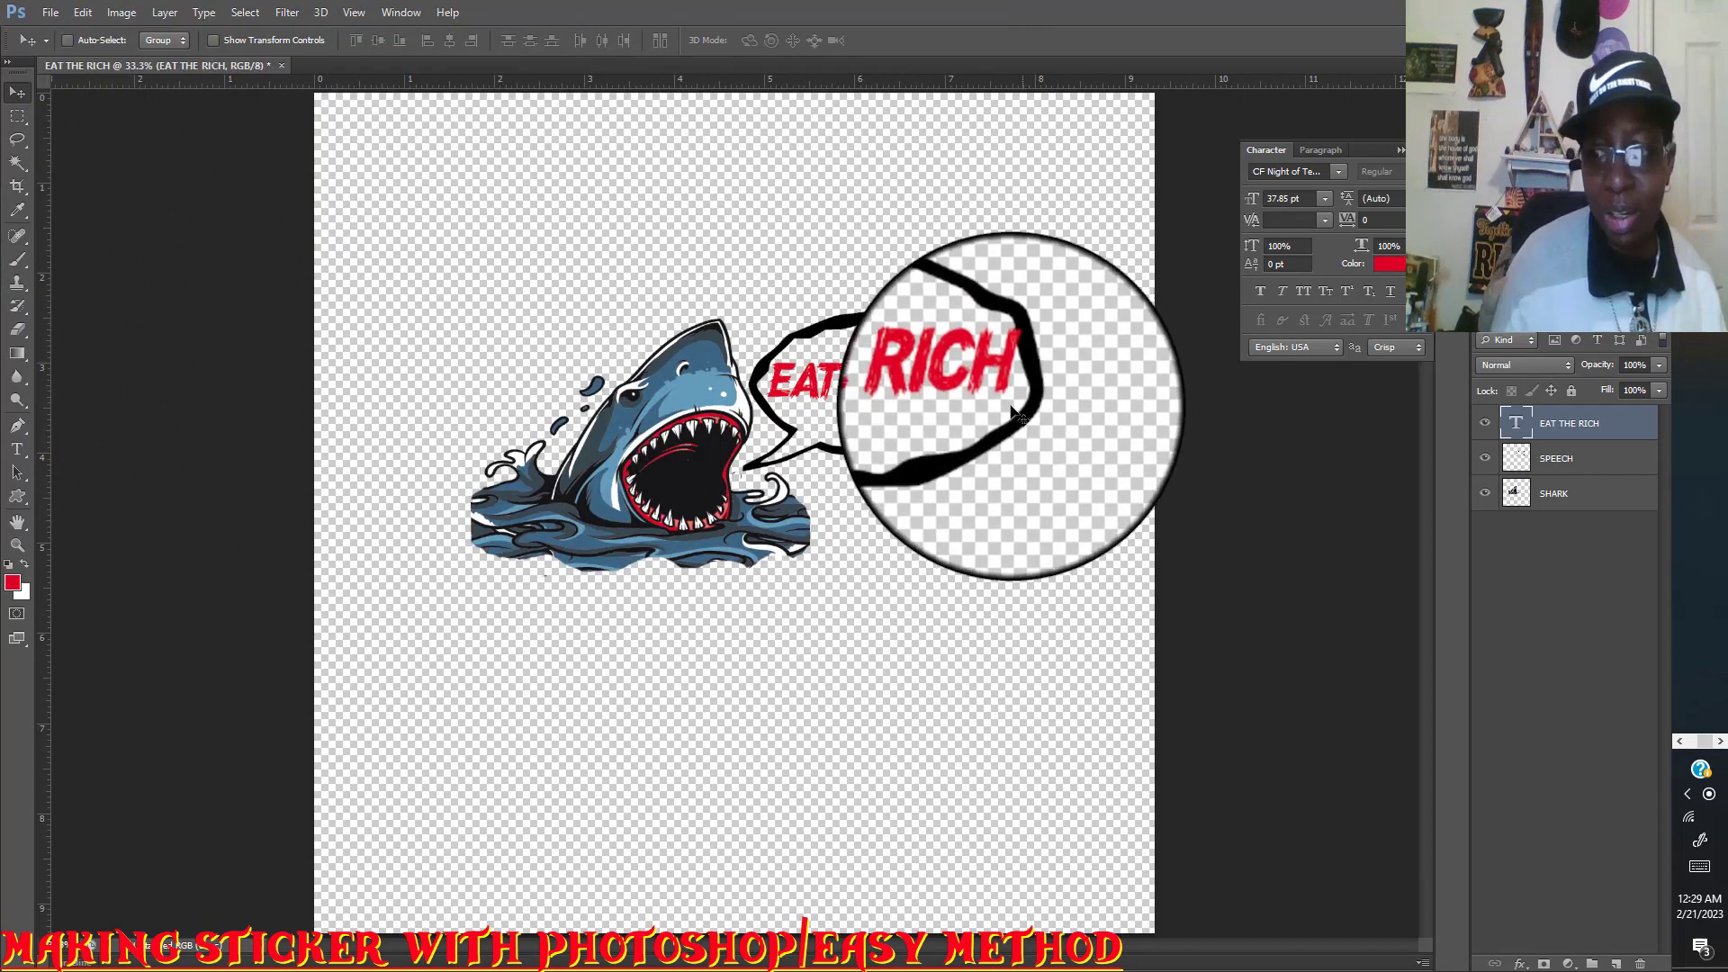
# Warp the EAT THE RICH text with the Twist style and centre it inside the speech bubble.
pyautogui.rightClick(1574, 437)
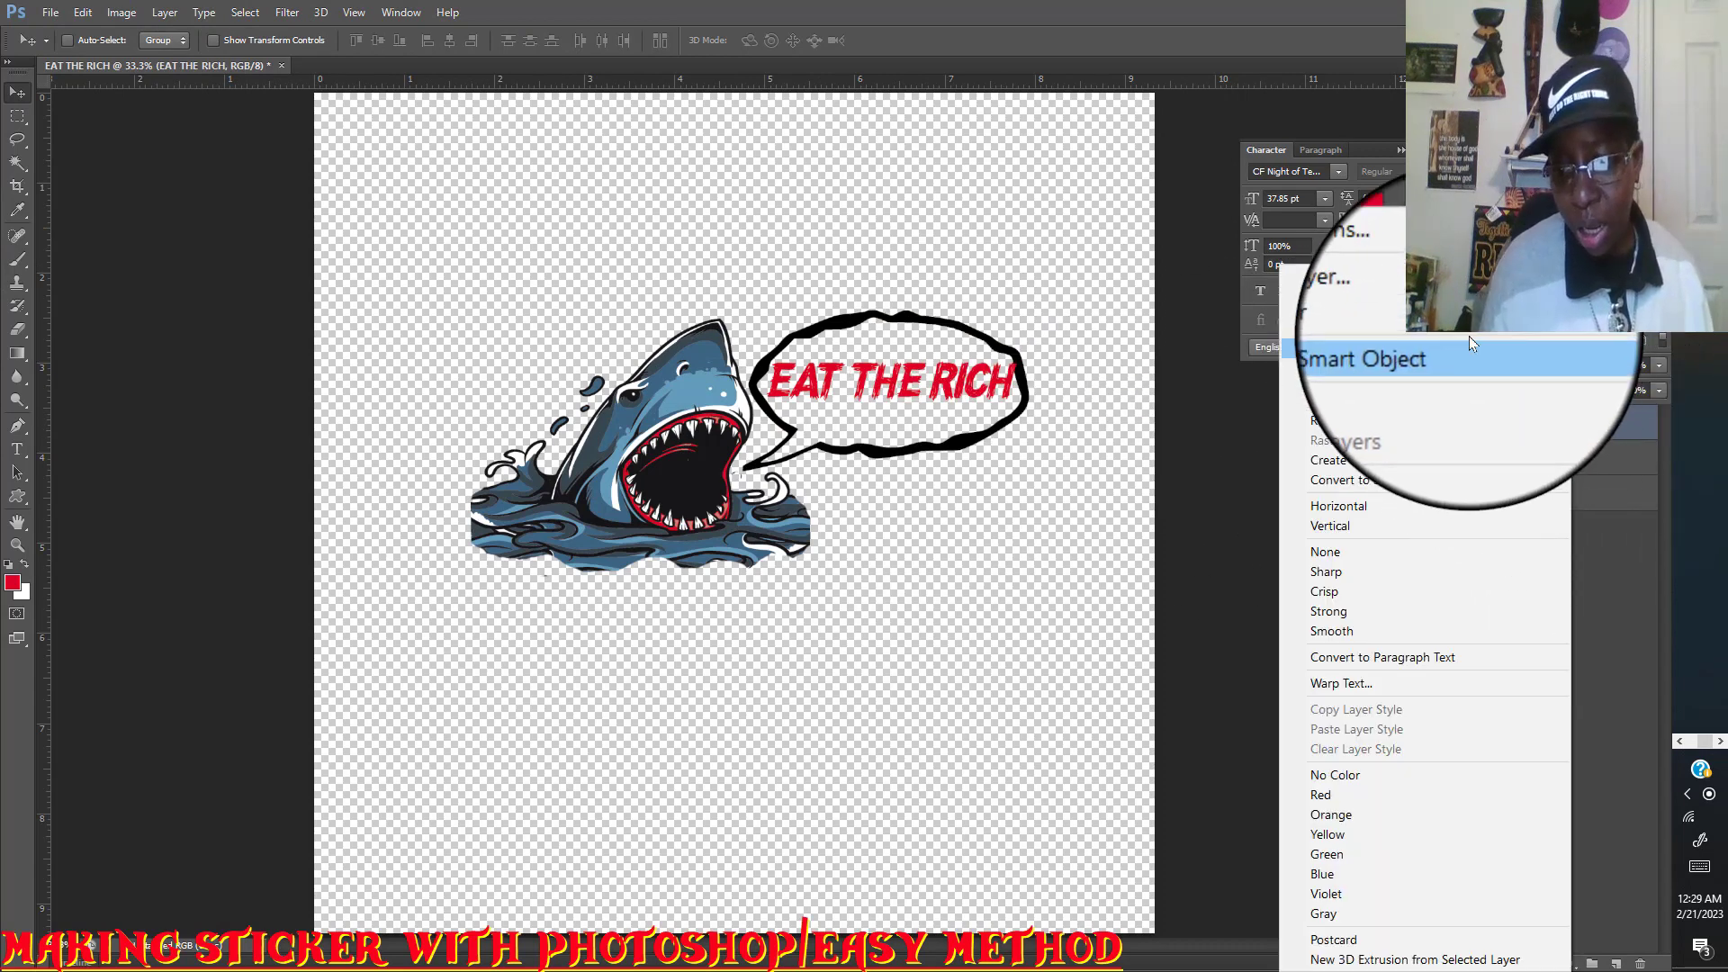
pyautogui.click(1350, 681)
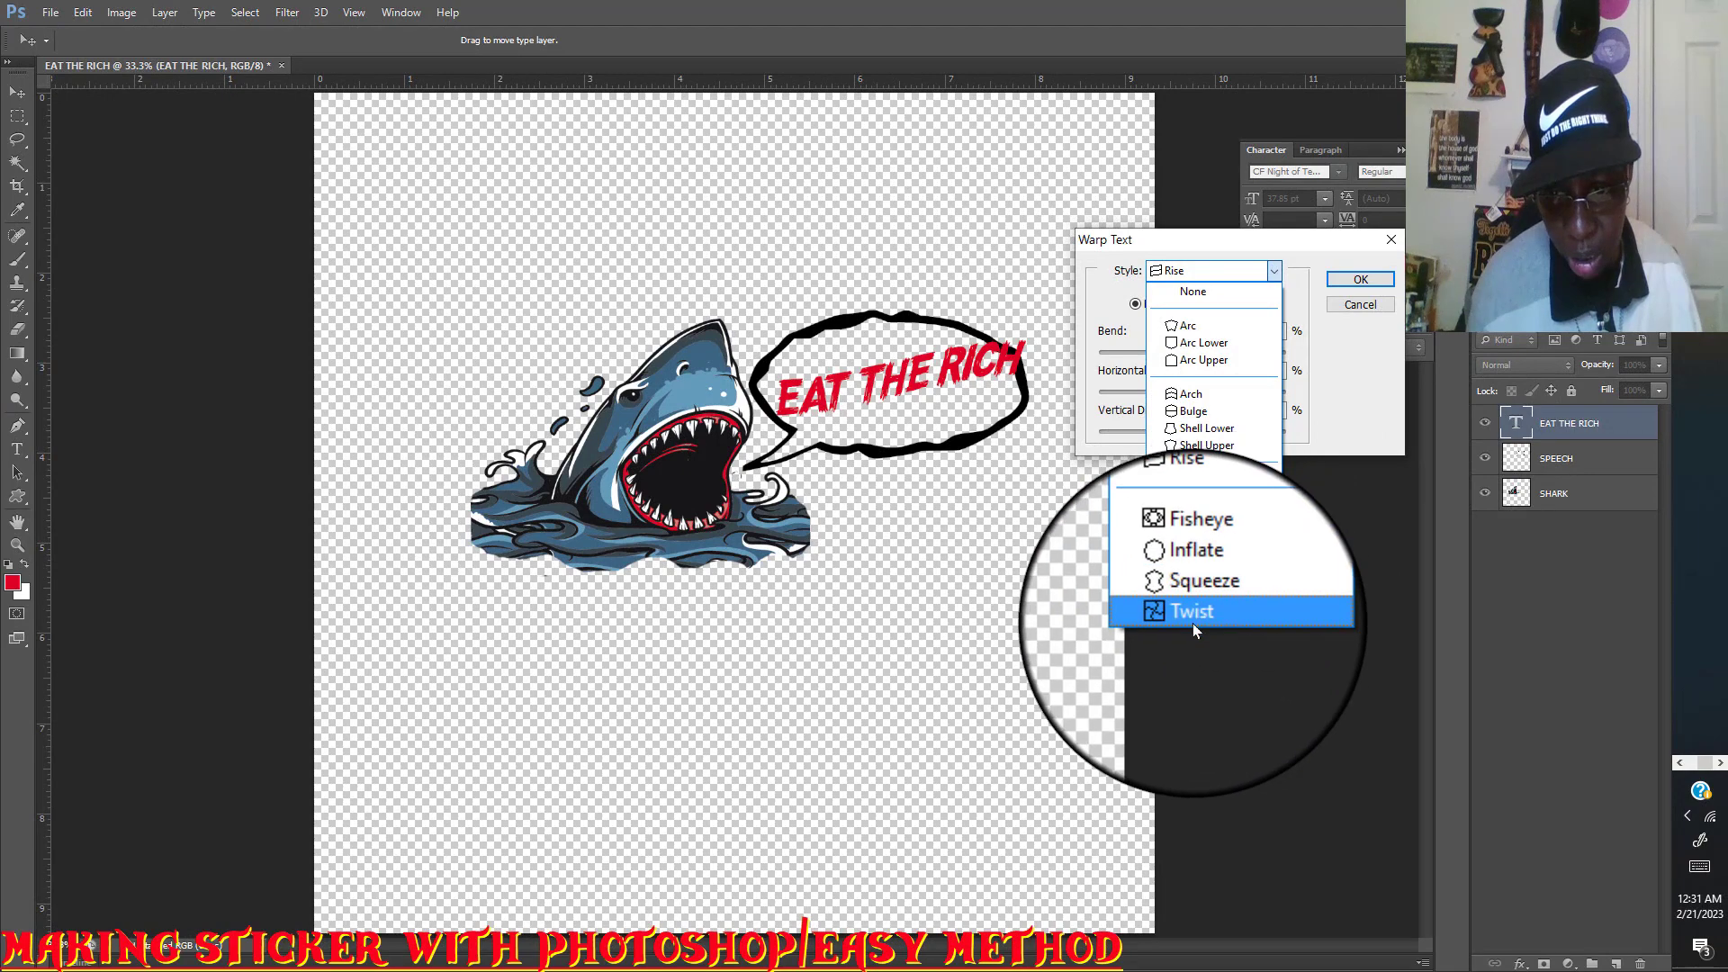
pyautogui.click(1192, 621)
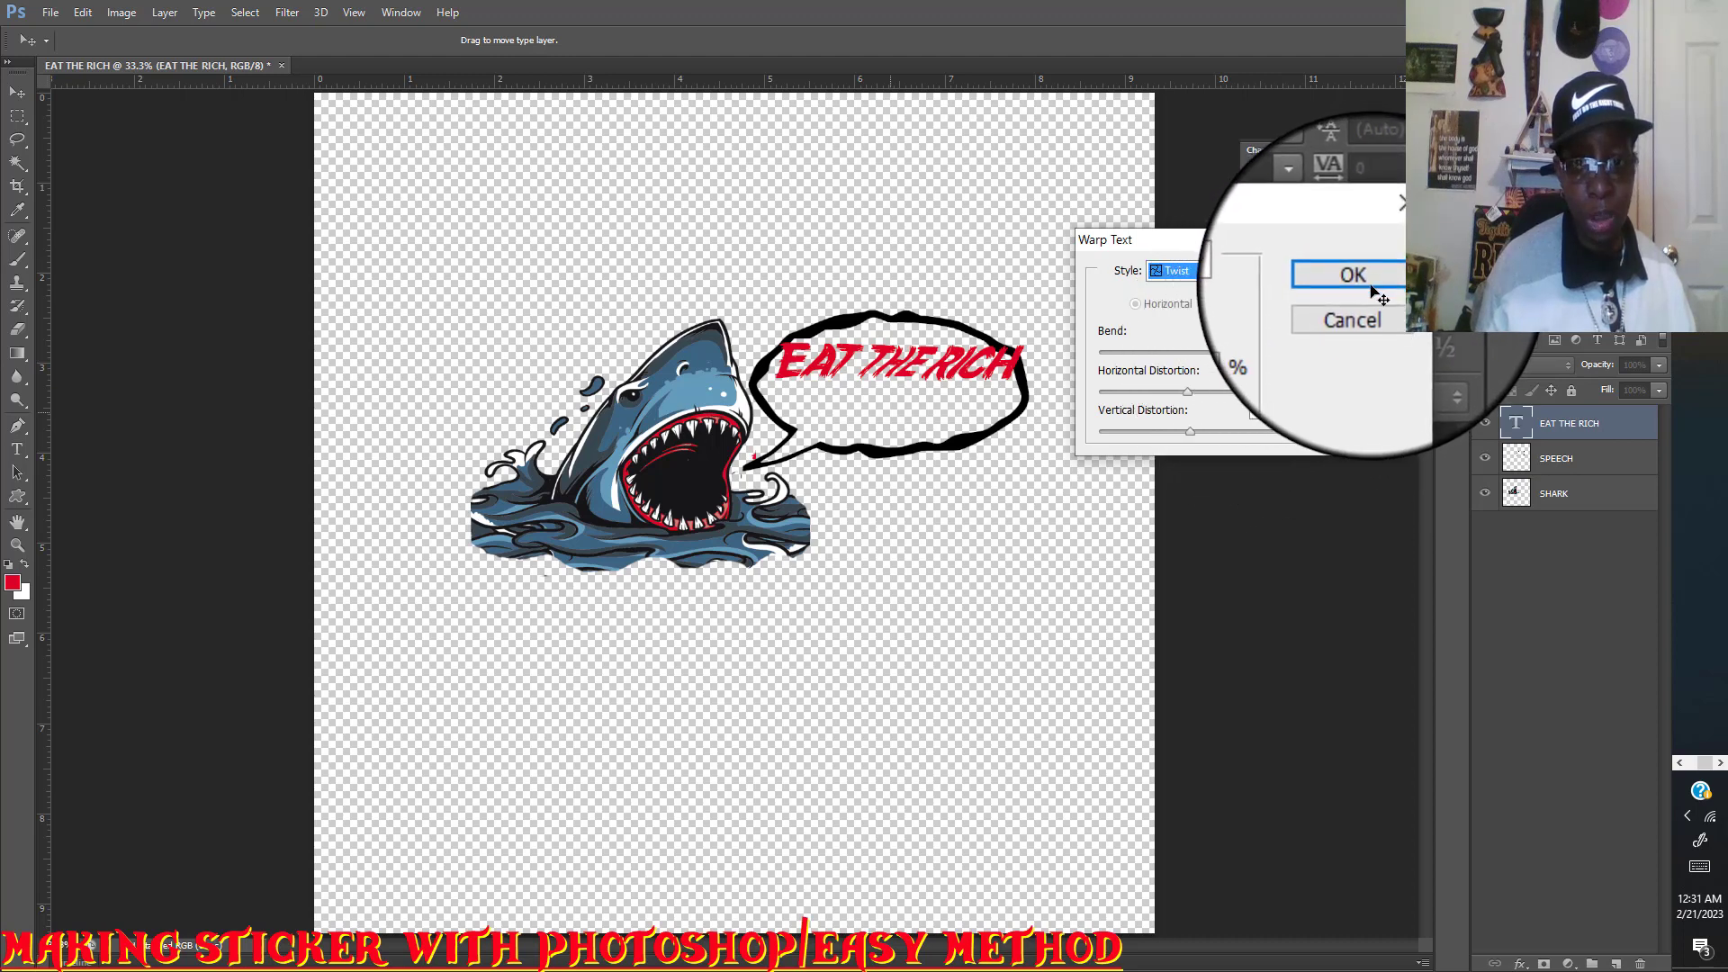
pyautogui.click(1372, 290)
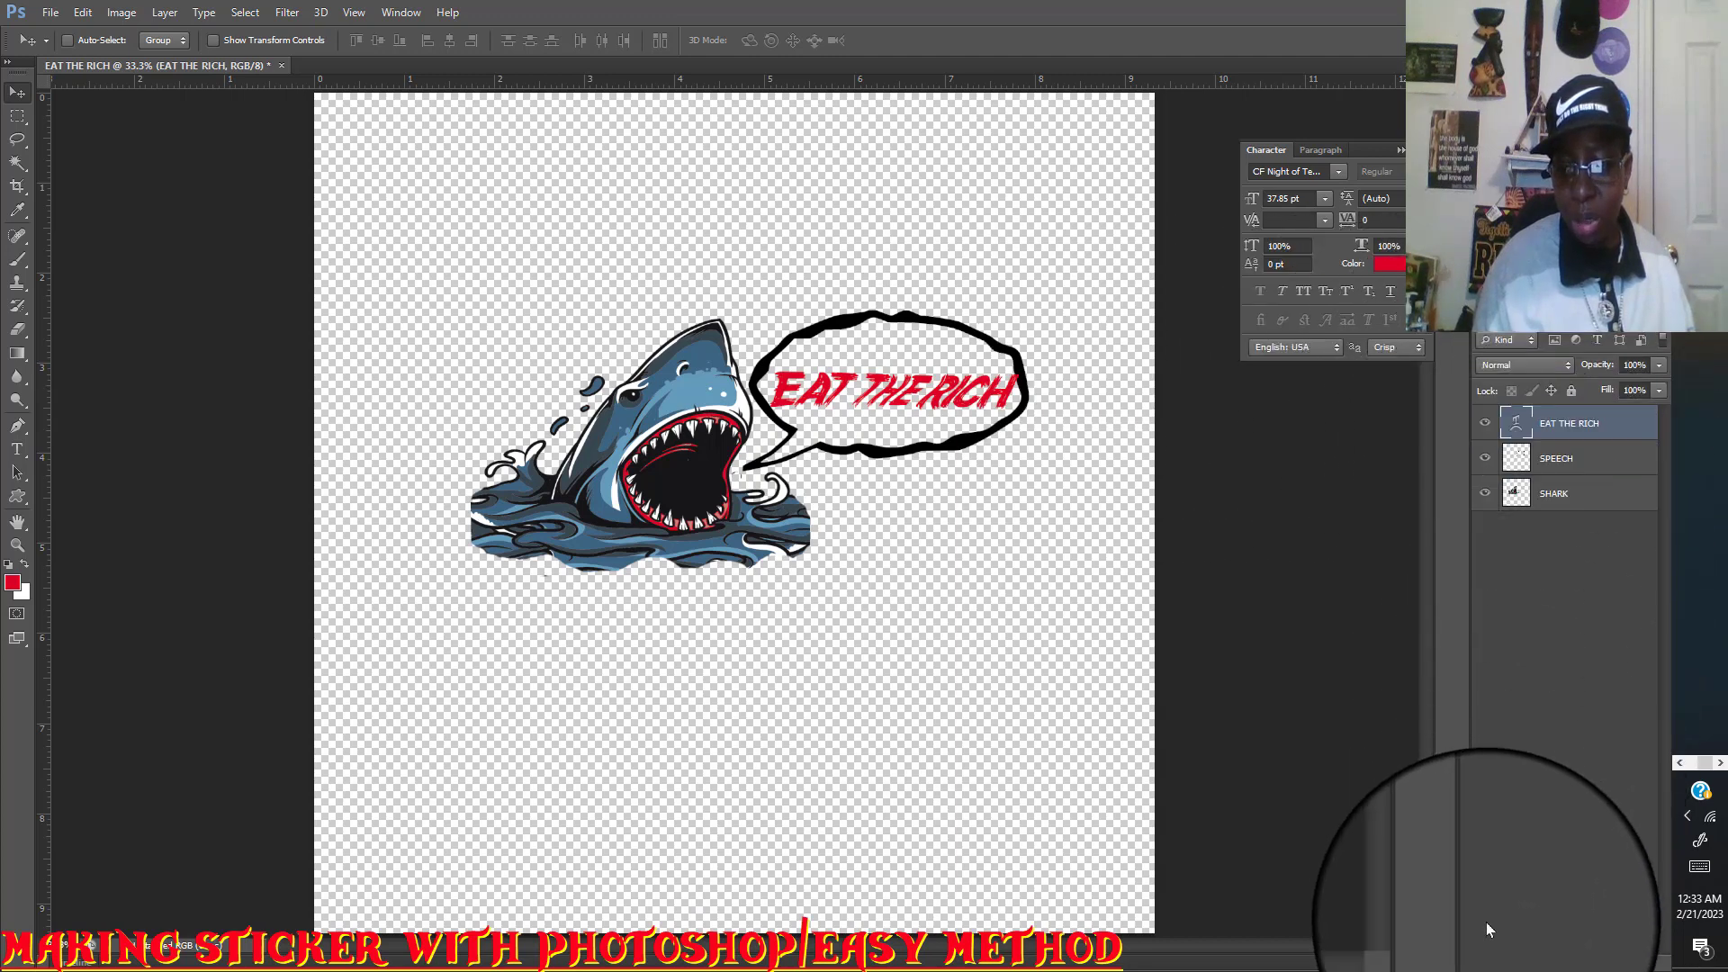
# Give the EAT THE RICH layer a smooth Inner Bevel with size 13 and a Stroke effect.
pyautogui.click(1520, 964)
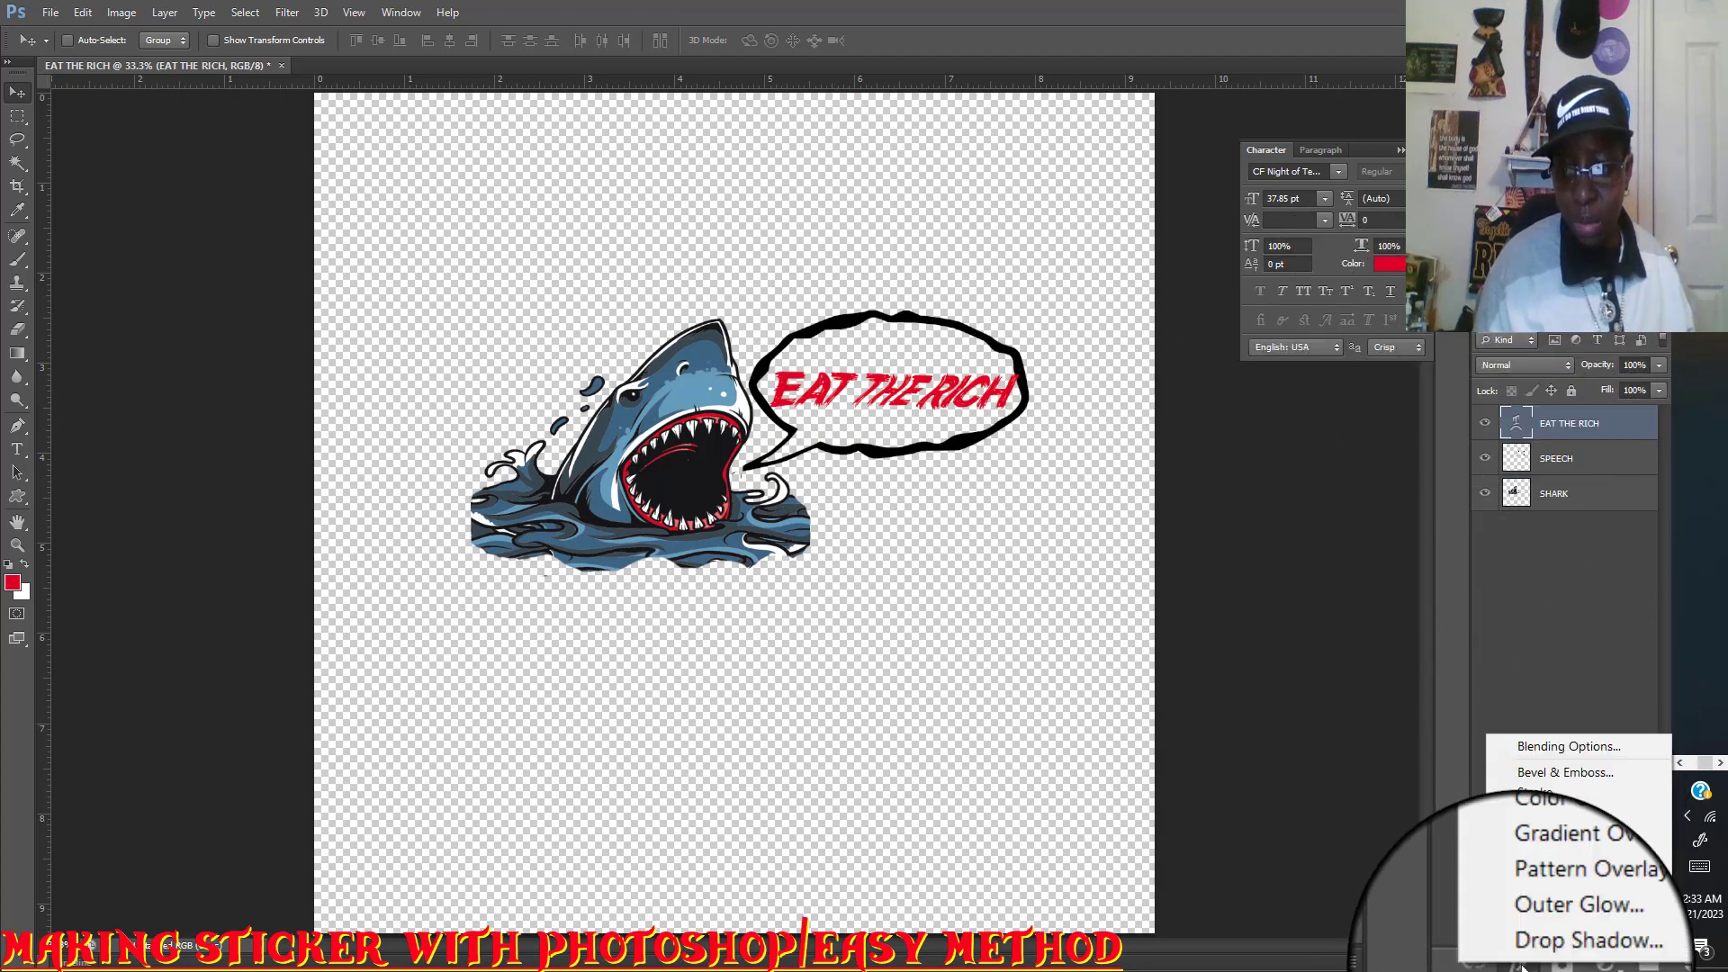
pyautogui.click(1547, 752)
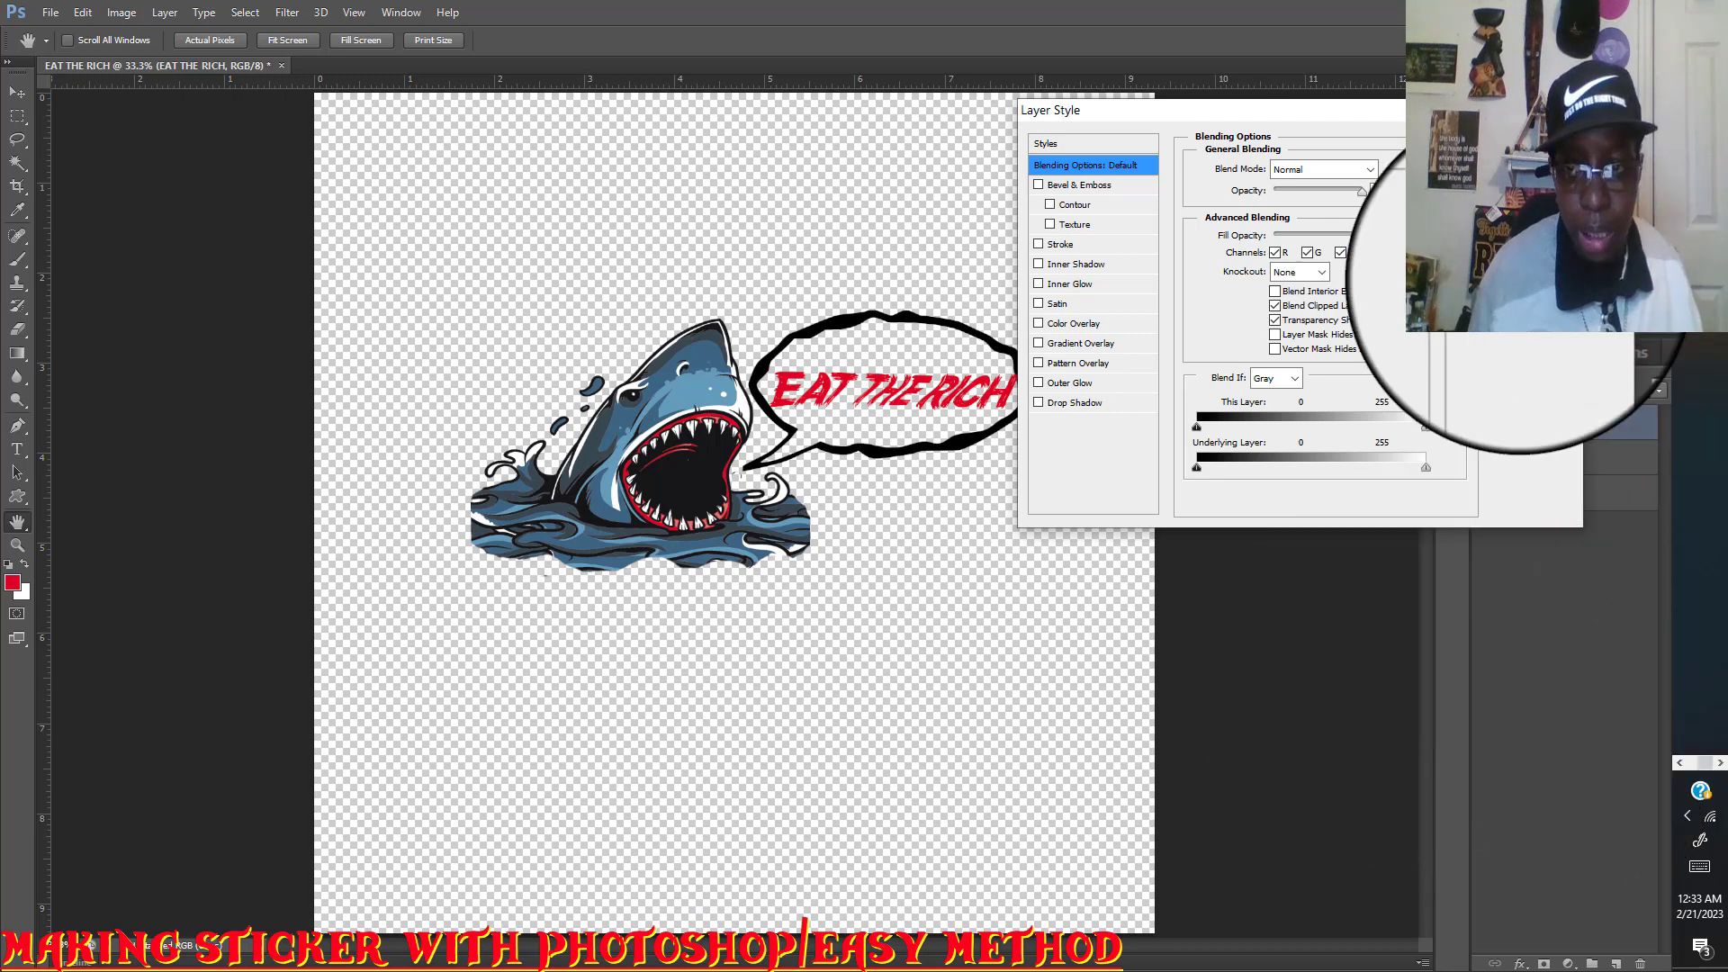
pyautogui.click(1060, 188)
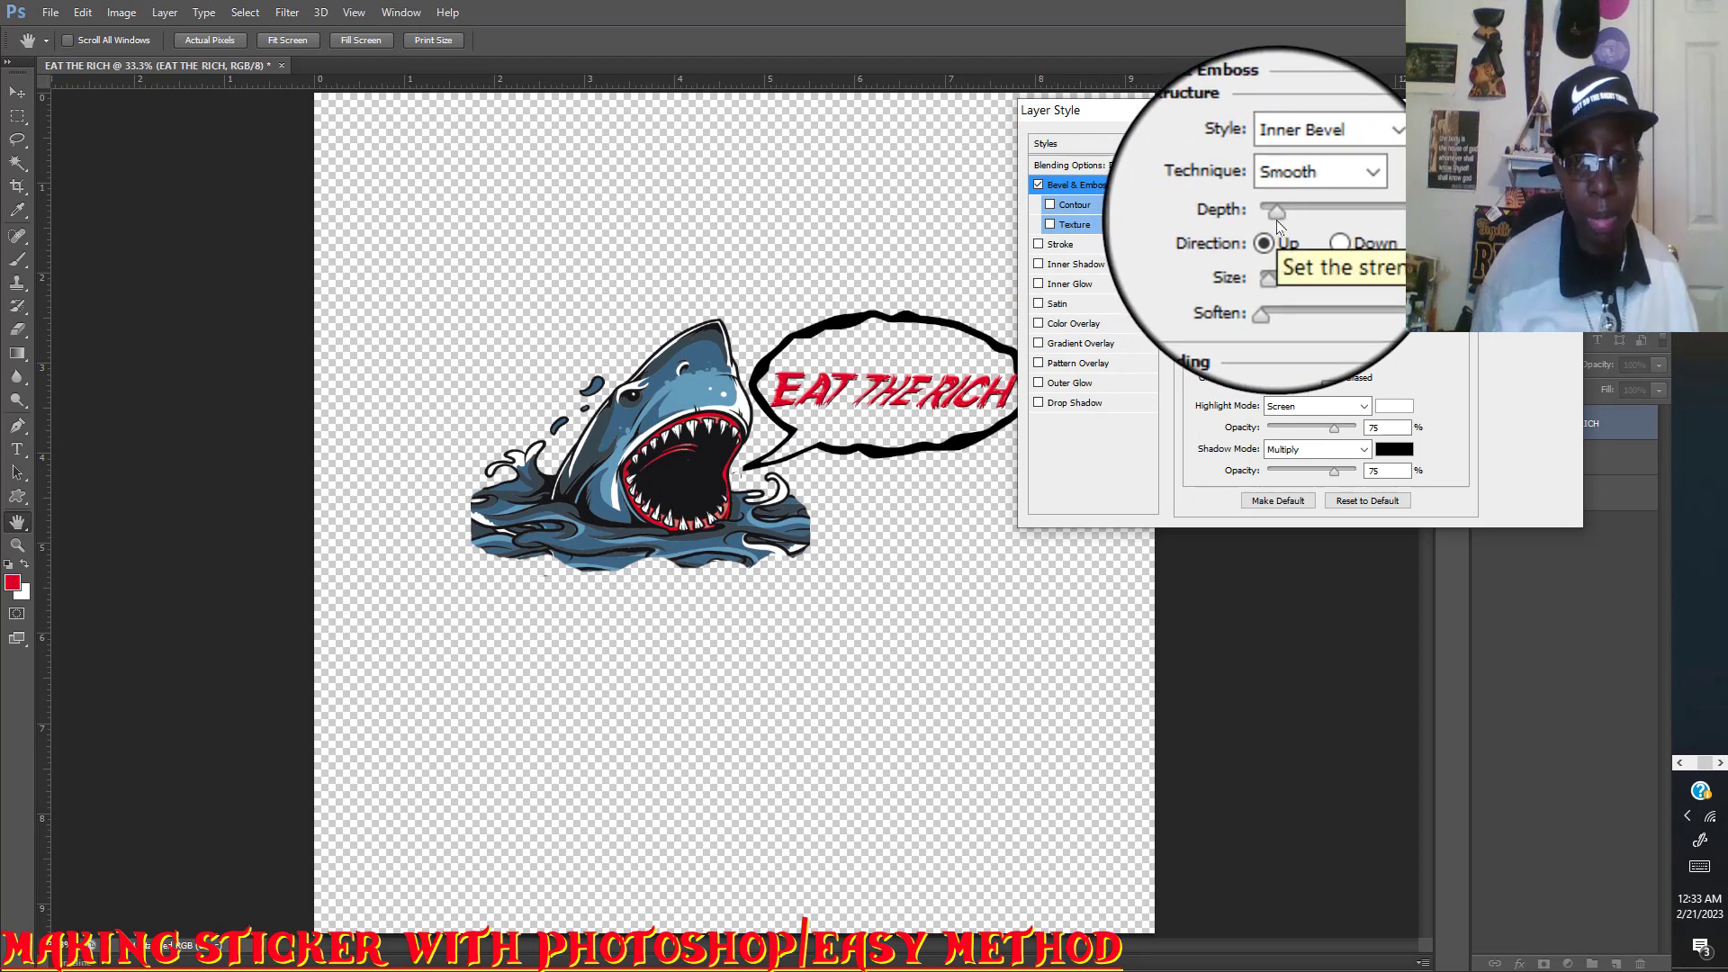
pyautogui.moveTo(1278, 218); pyautogui.dragTo(1282, 218)
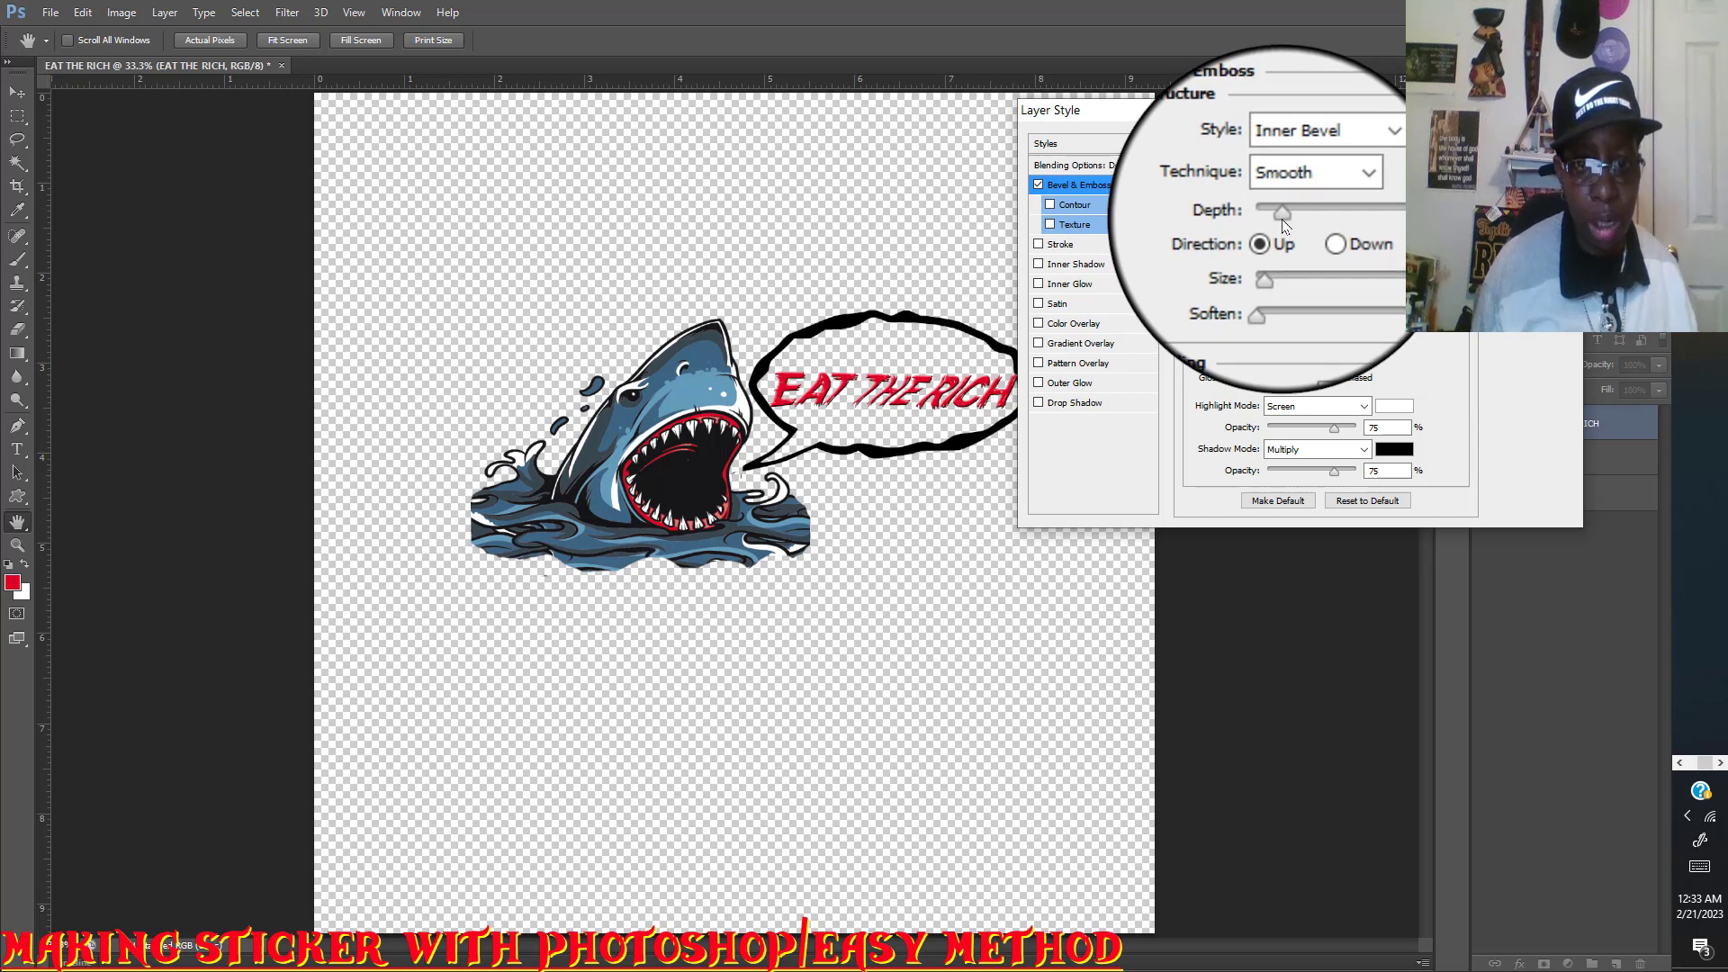
pyautogui.moveTo(1283, 219); pyautogui.dragTo(1284, 219)
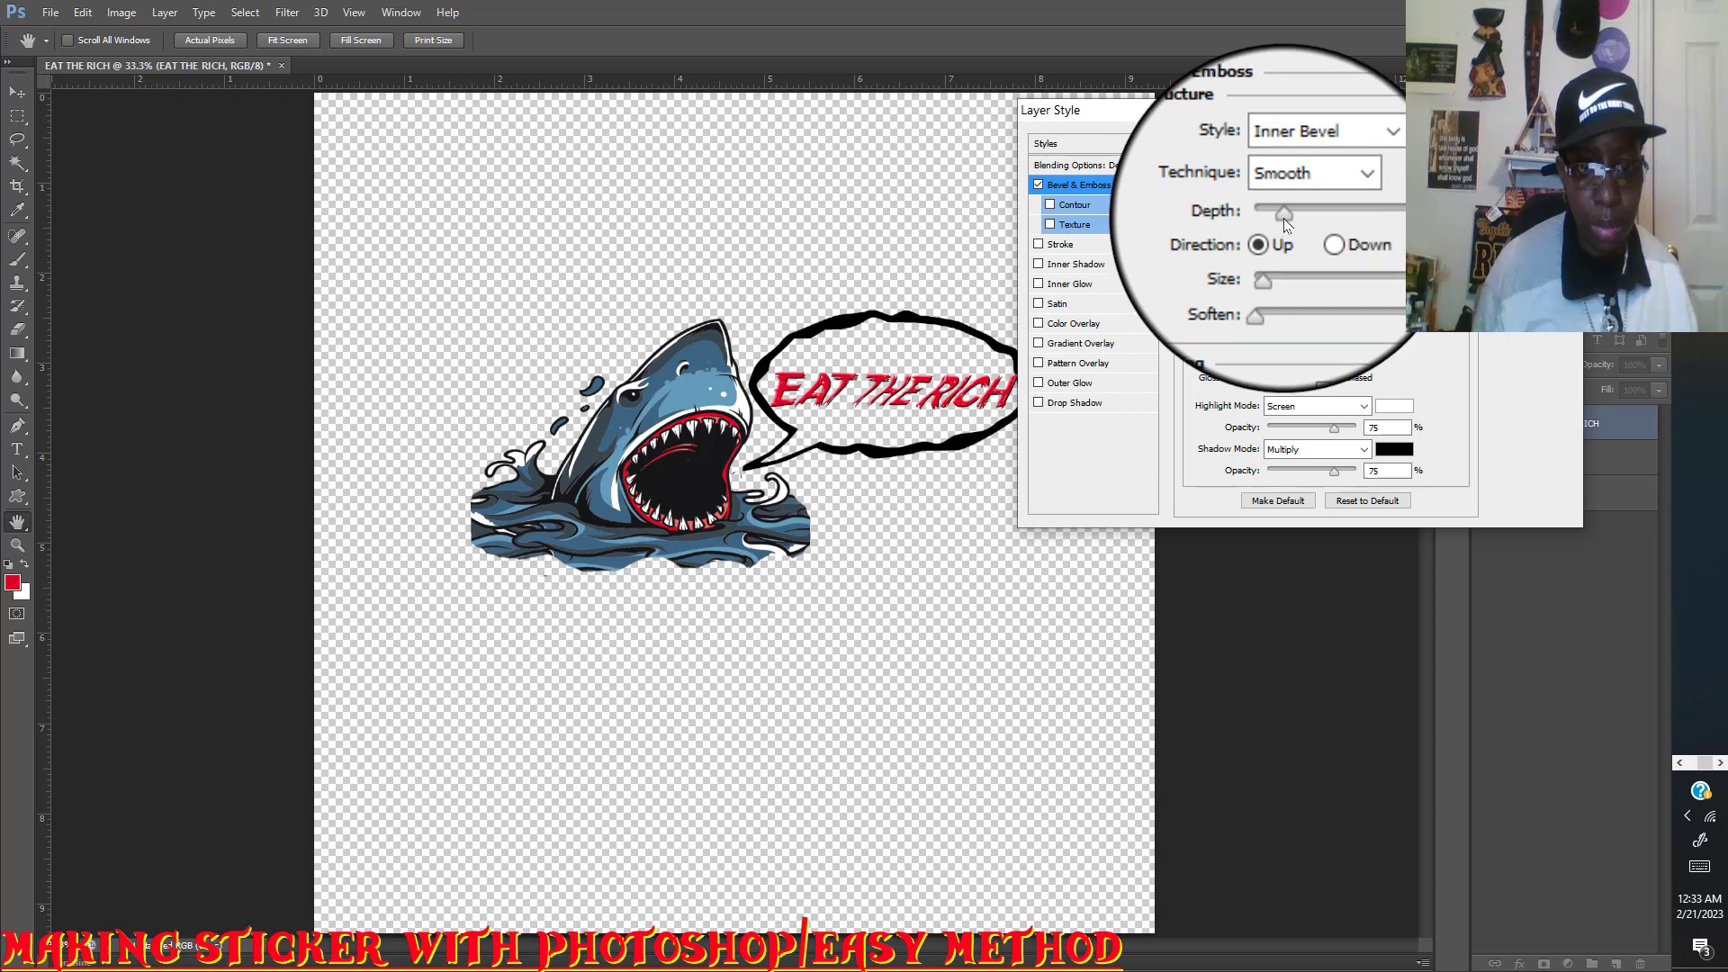
pyautogui.moveTo(1286, 224); pyautogui.dragTo(1279, 224)
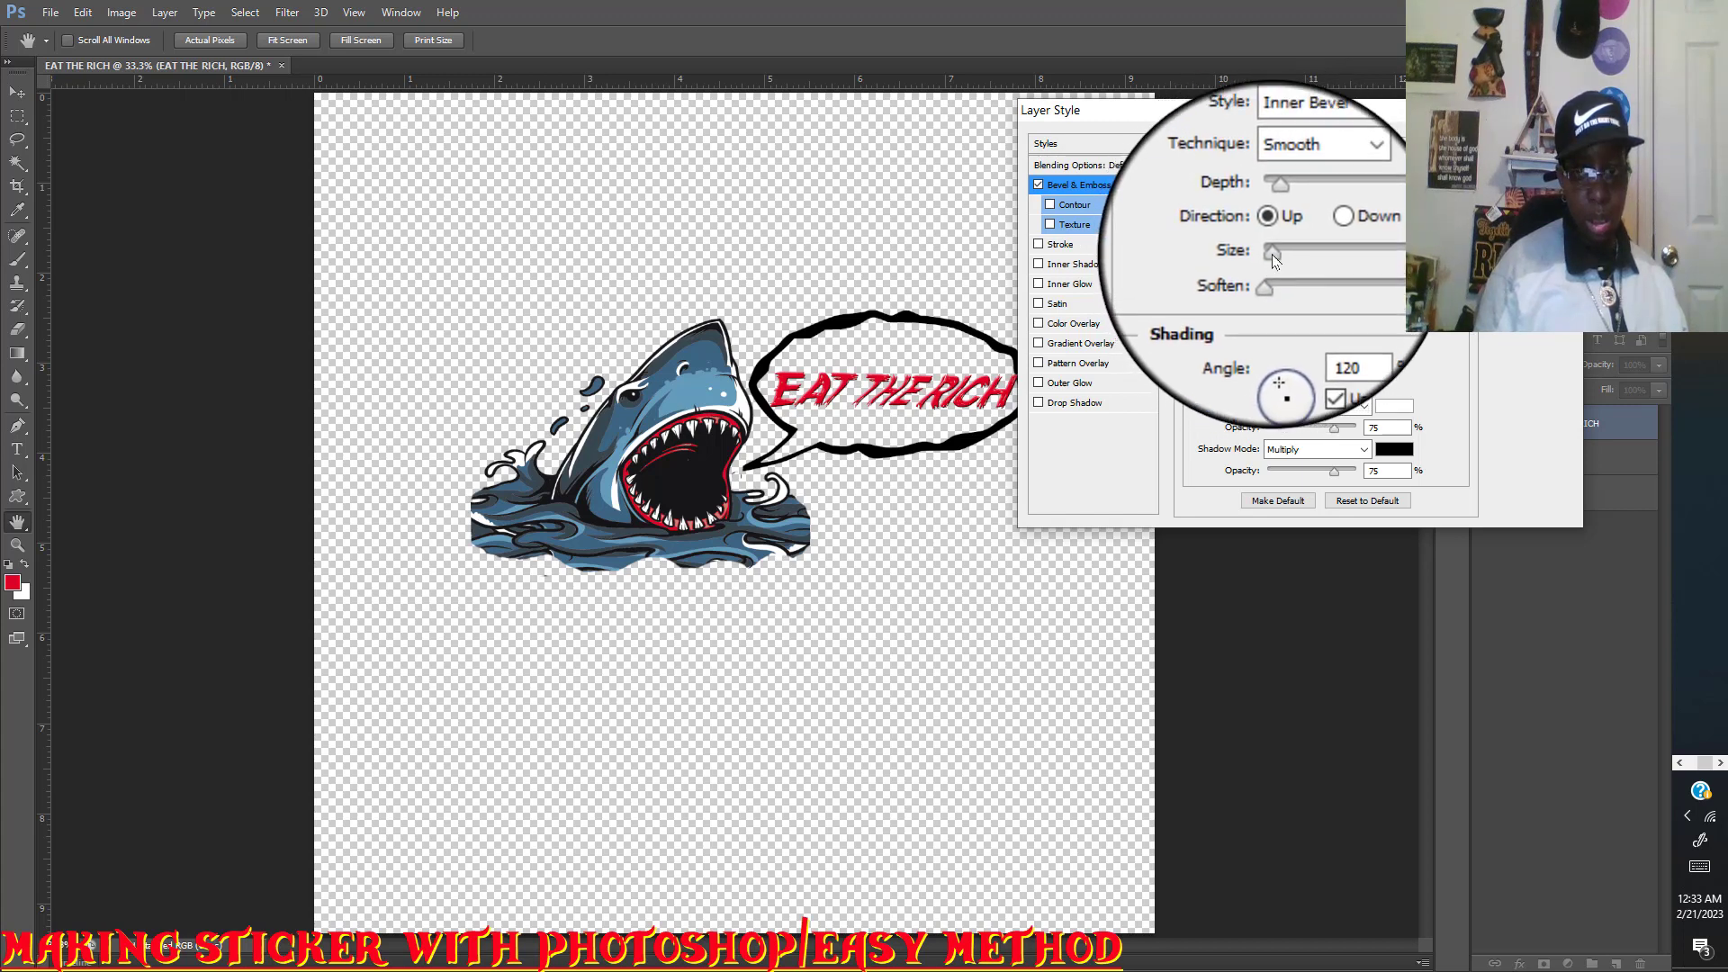
pyautogui.moveTo(1273, 255); pyautogui.dragTo(1278, 255)
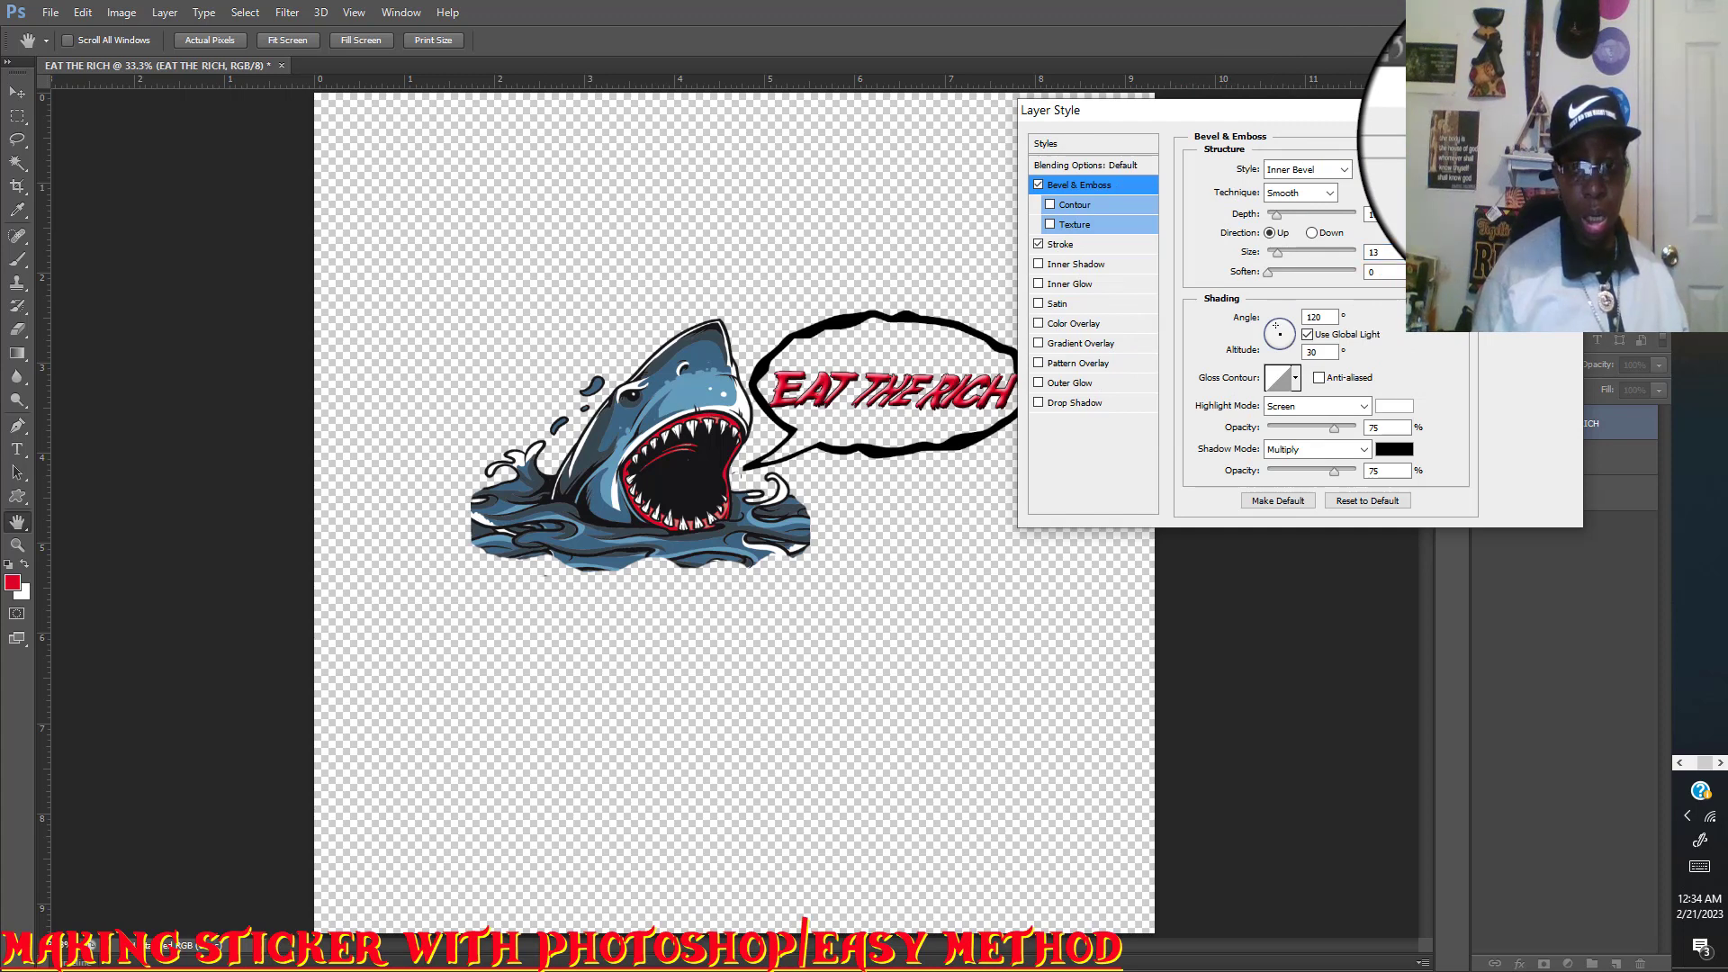
pyautogui.click(1532, 137)
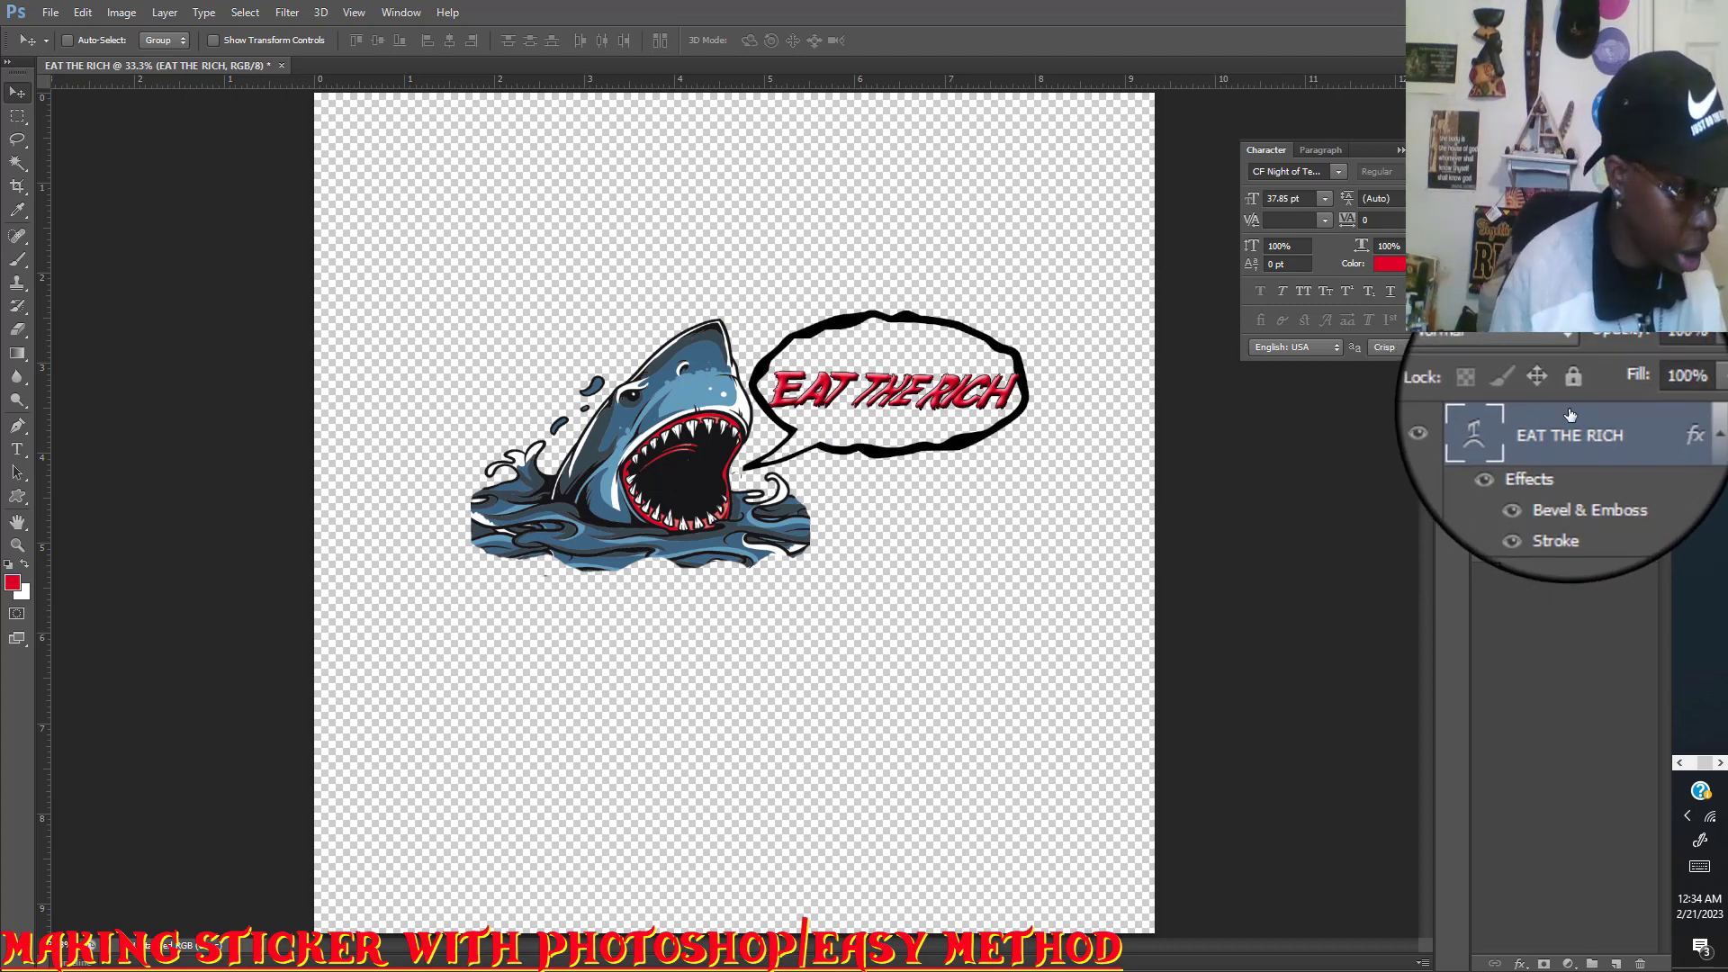
# Stretch the EAT THE RICH text vertically to about 132% height so it fills more of the bubble.
pyautogui.hotkey('ctrl', 't')
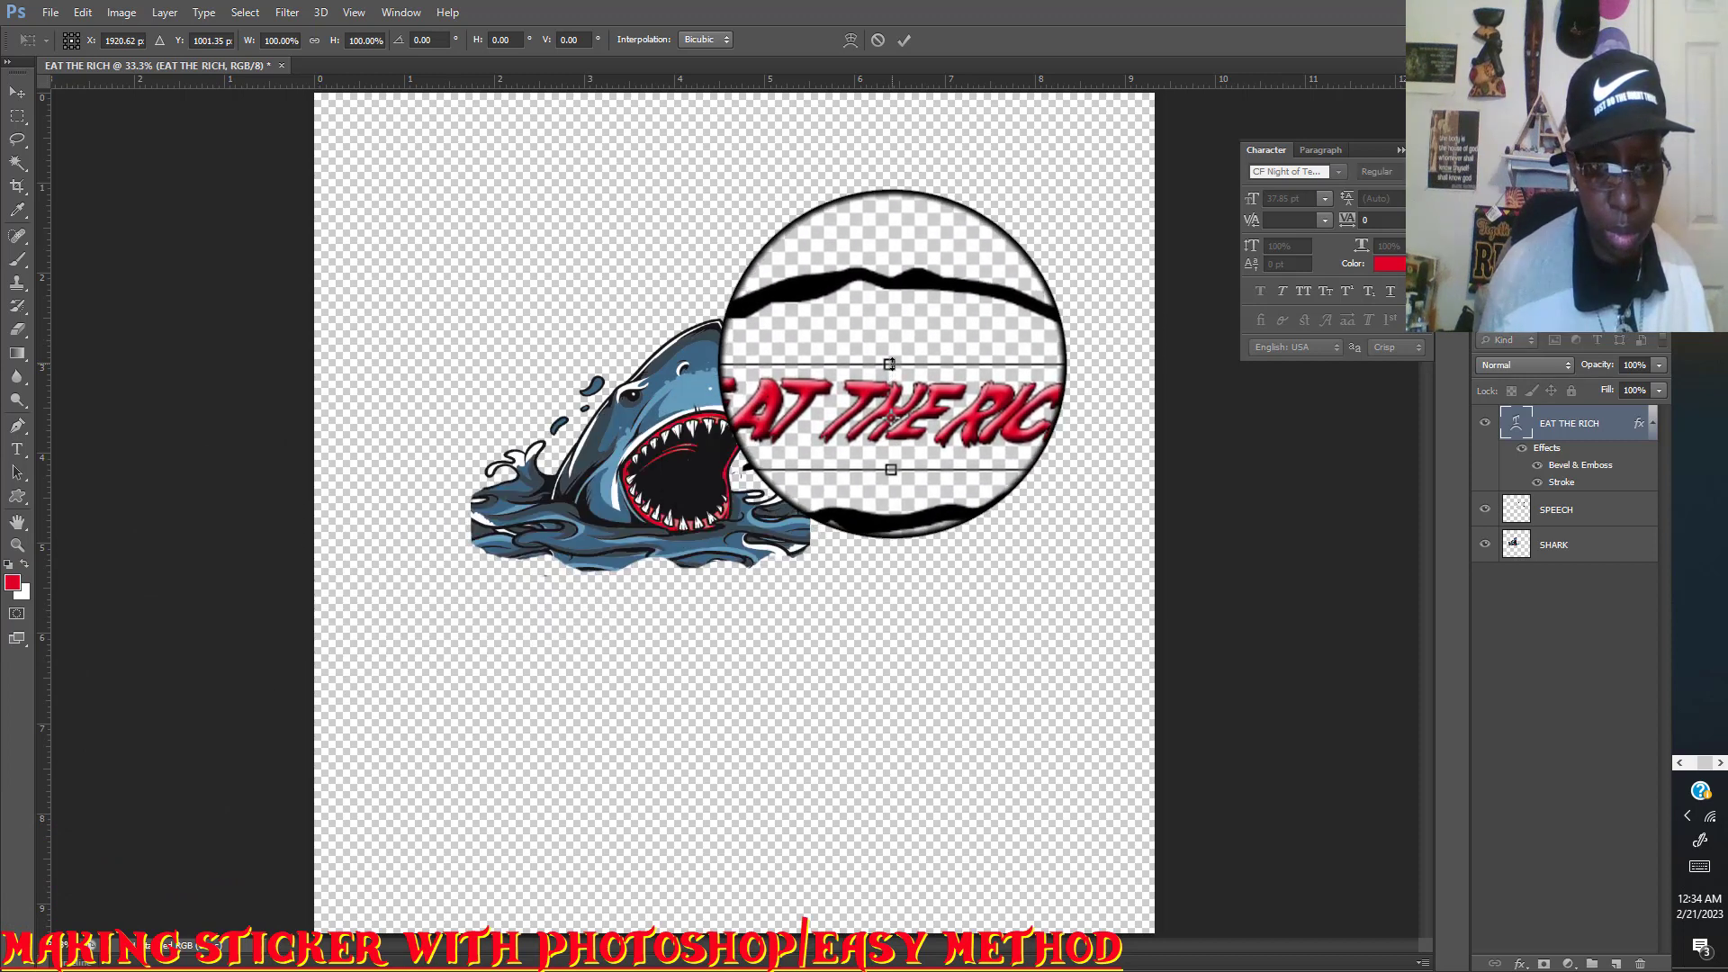
pyautogui.moveTo(892, 362); pyautogui.dragTo(890, 348)
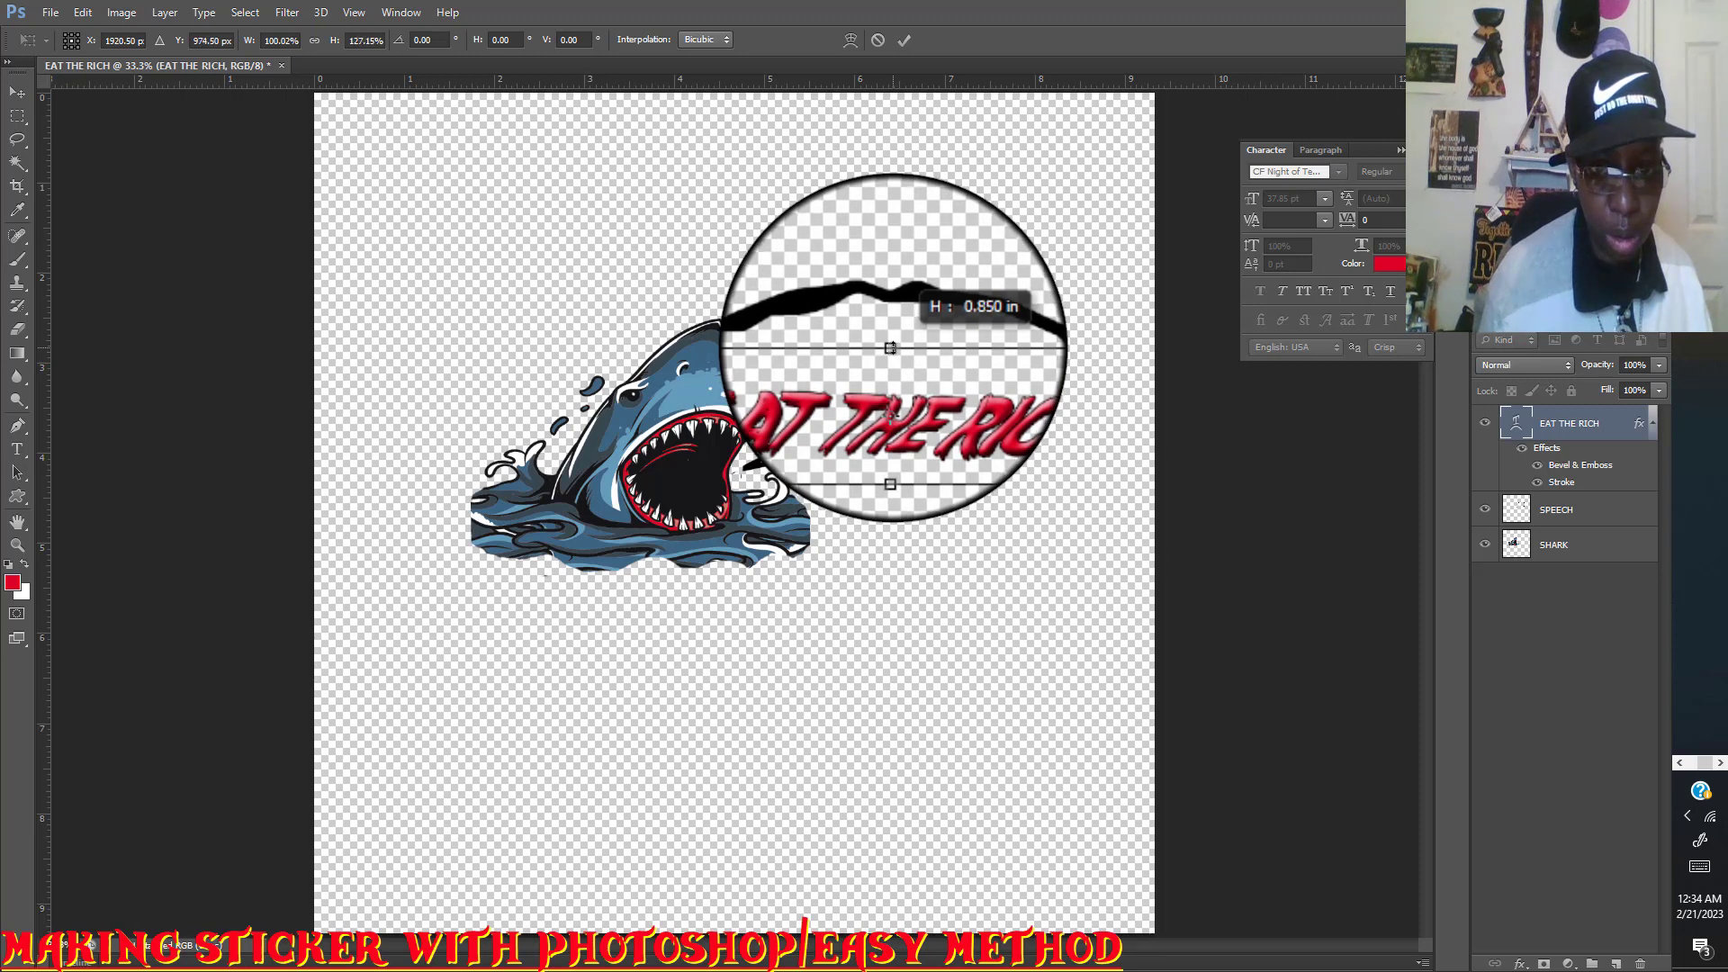
pyautogui.moveTo(890, 348); pyautogui.dragTo(890, 344)
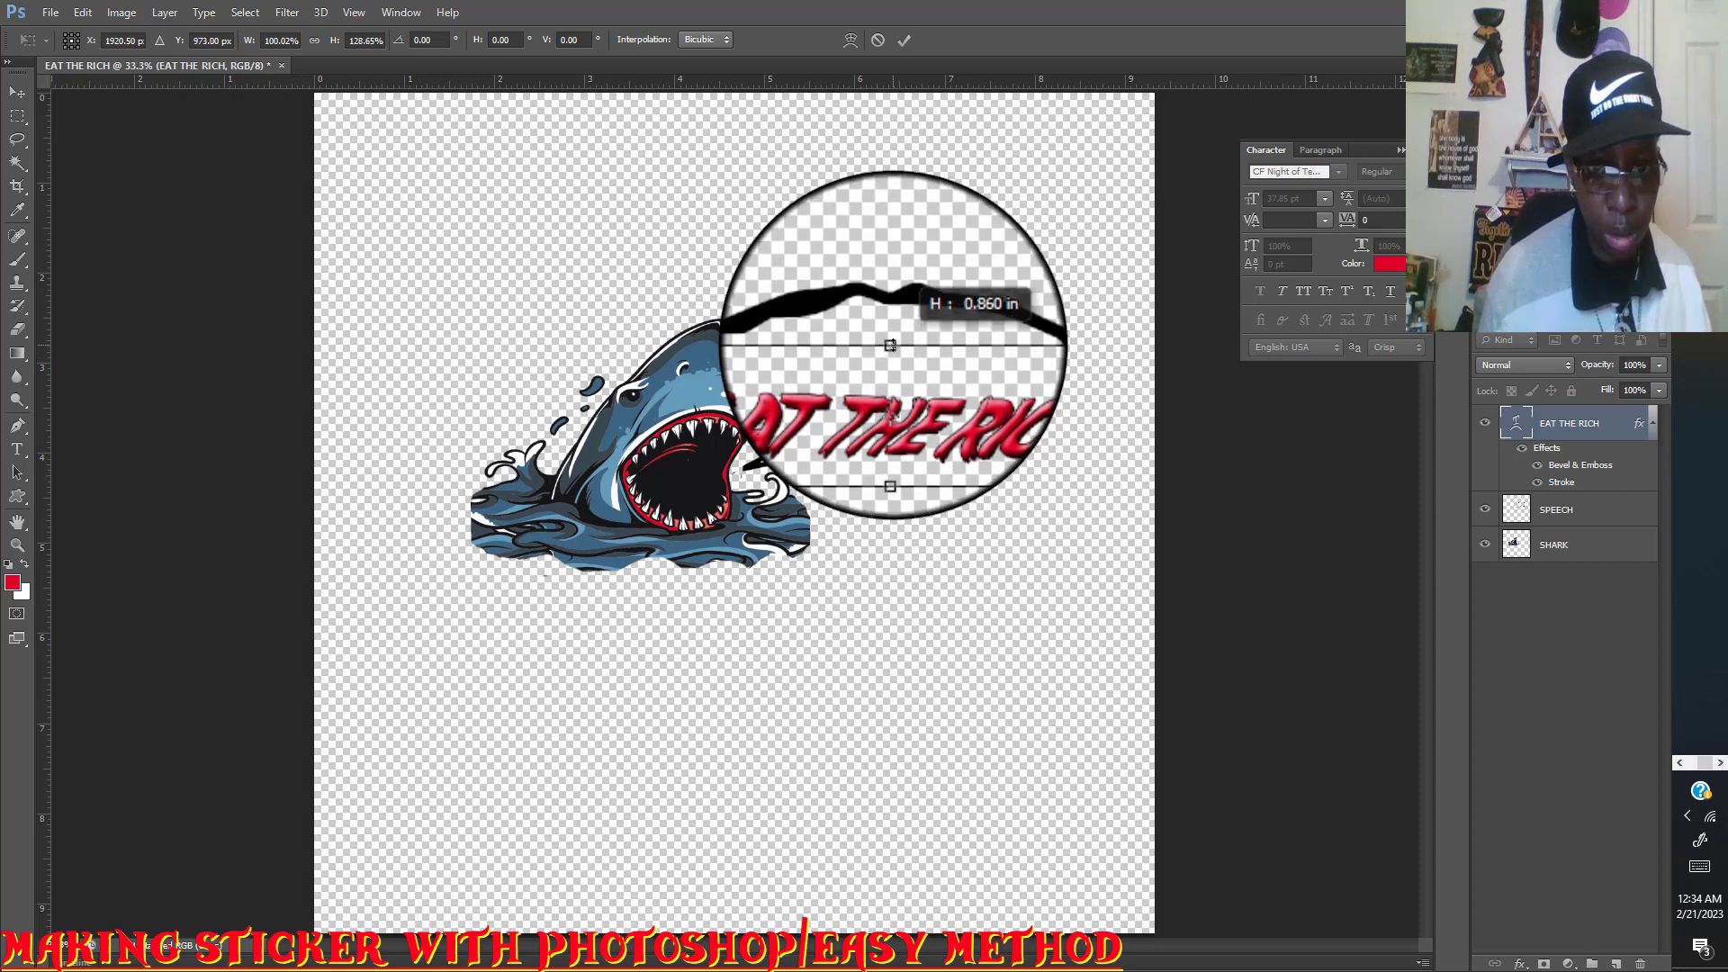
pyautogui.moveTo(890, 345); pyautogui.dragTo(891, 343)
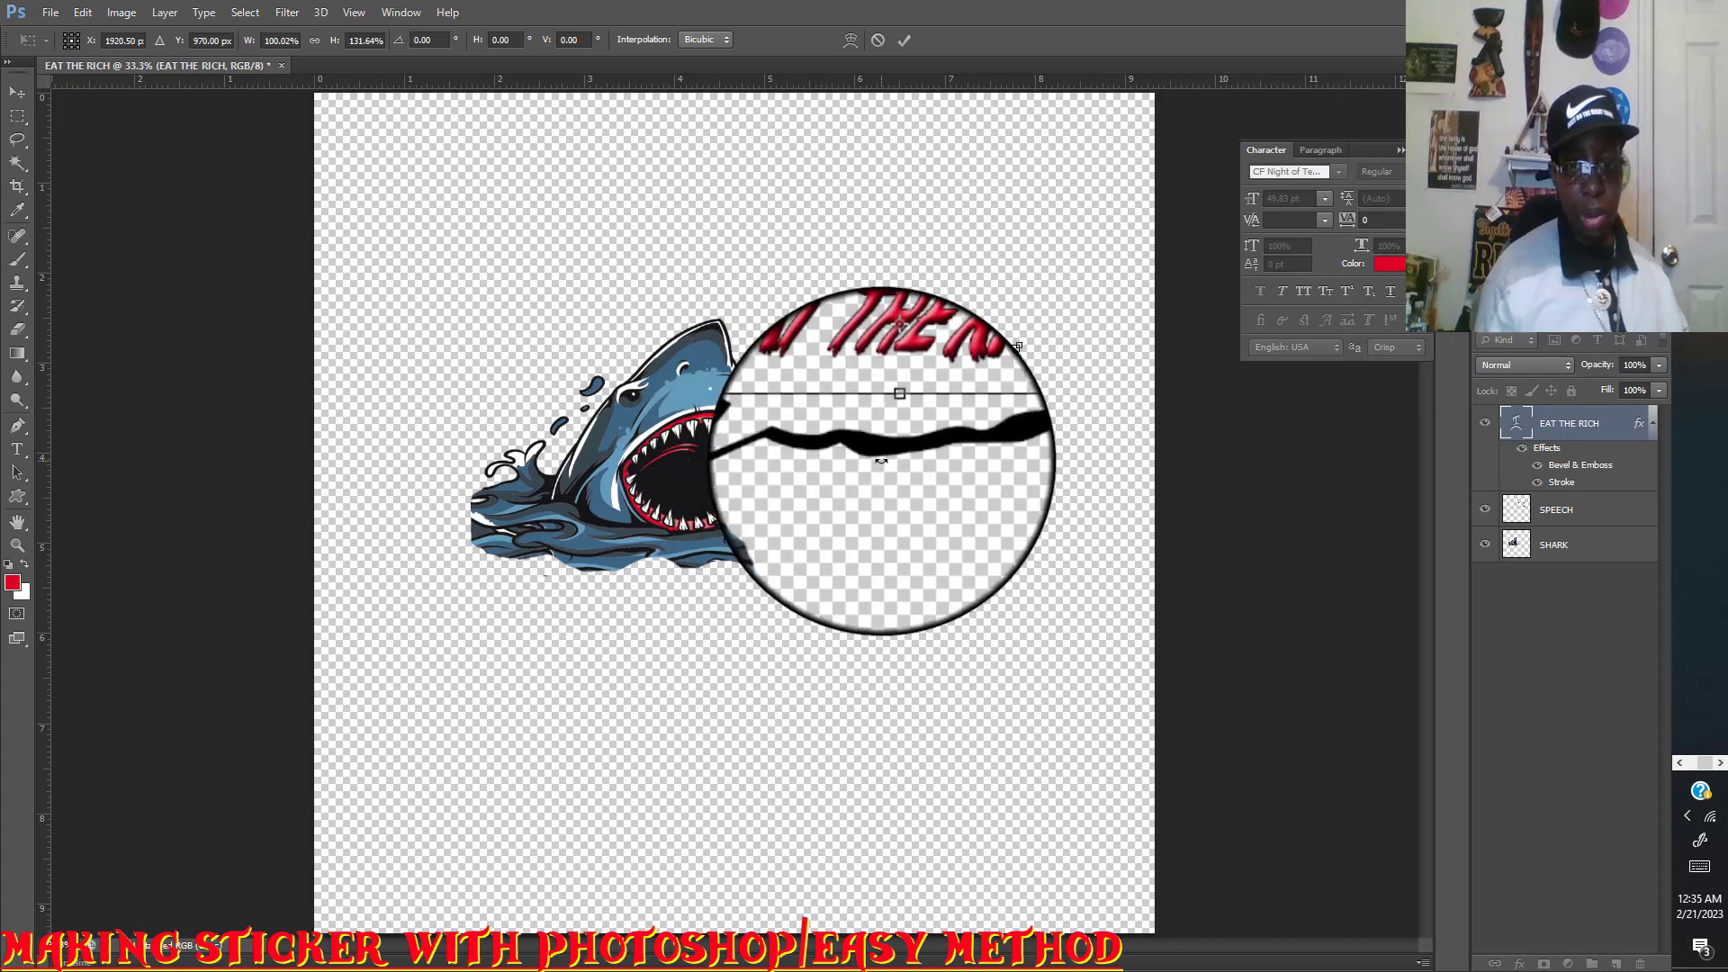
pyautogui.click(904, 41)
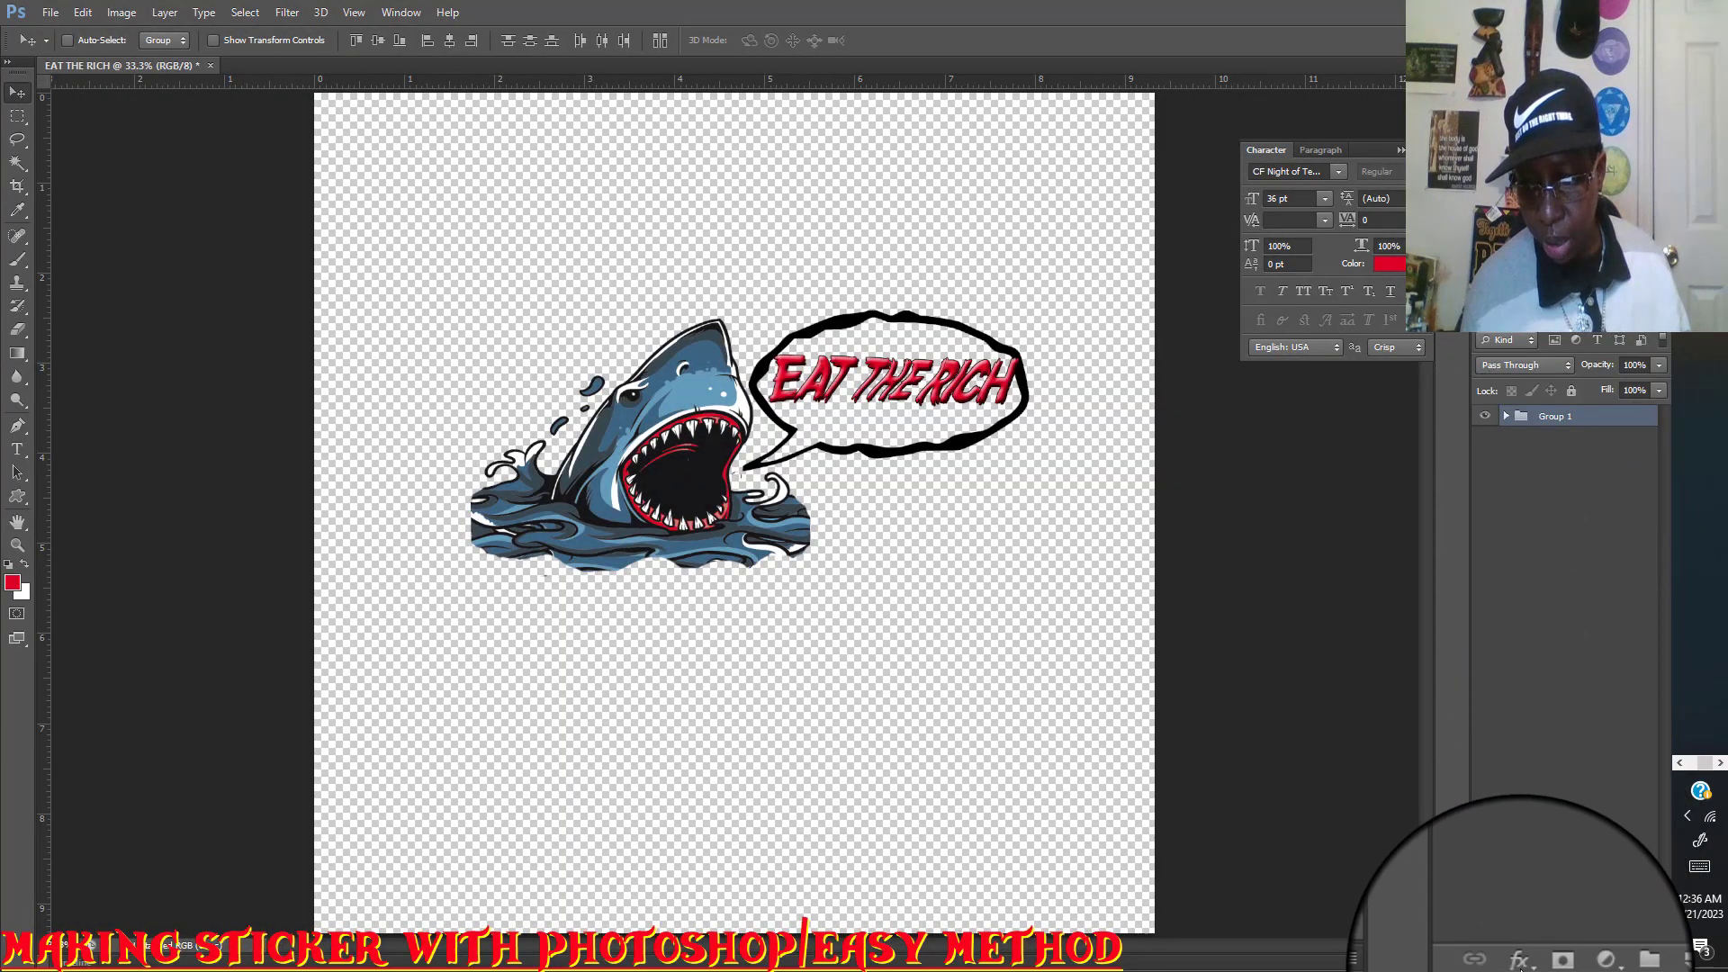
# Add an outside Stroke to Group 1 in near-white fffdfd with a size of 10 px.
pyautogui.click(1520, 962)
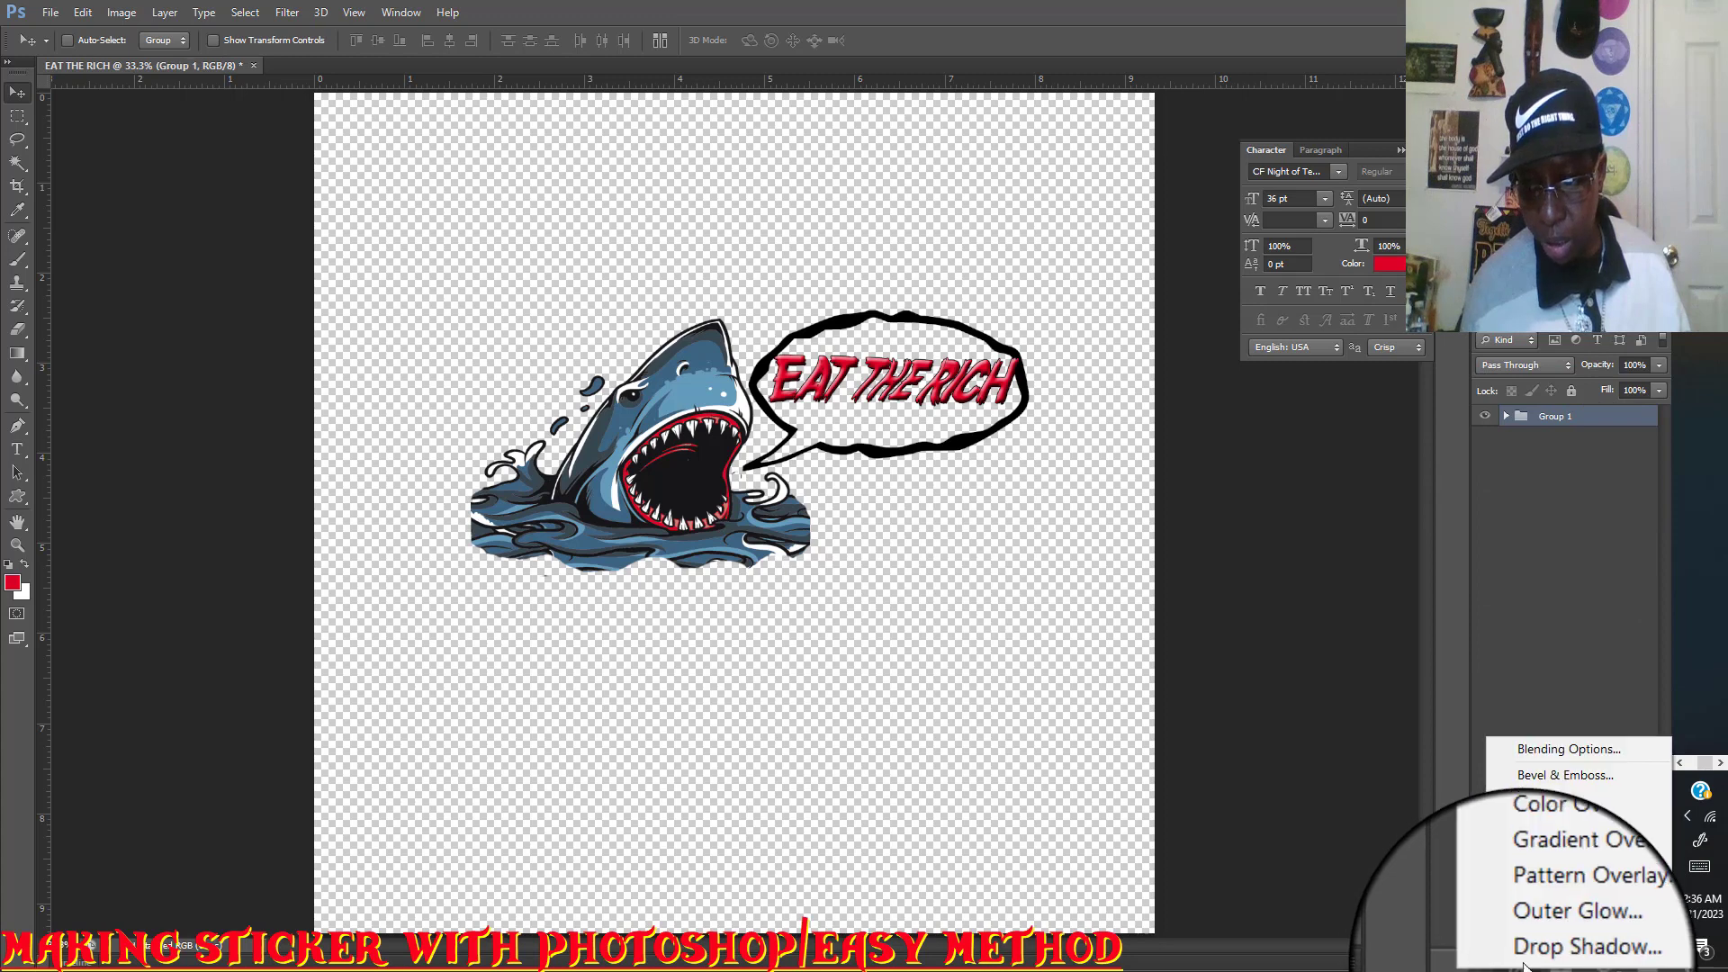
pyautogui.click(1548, 757)
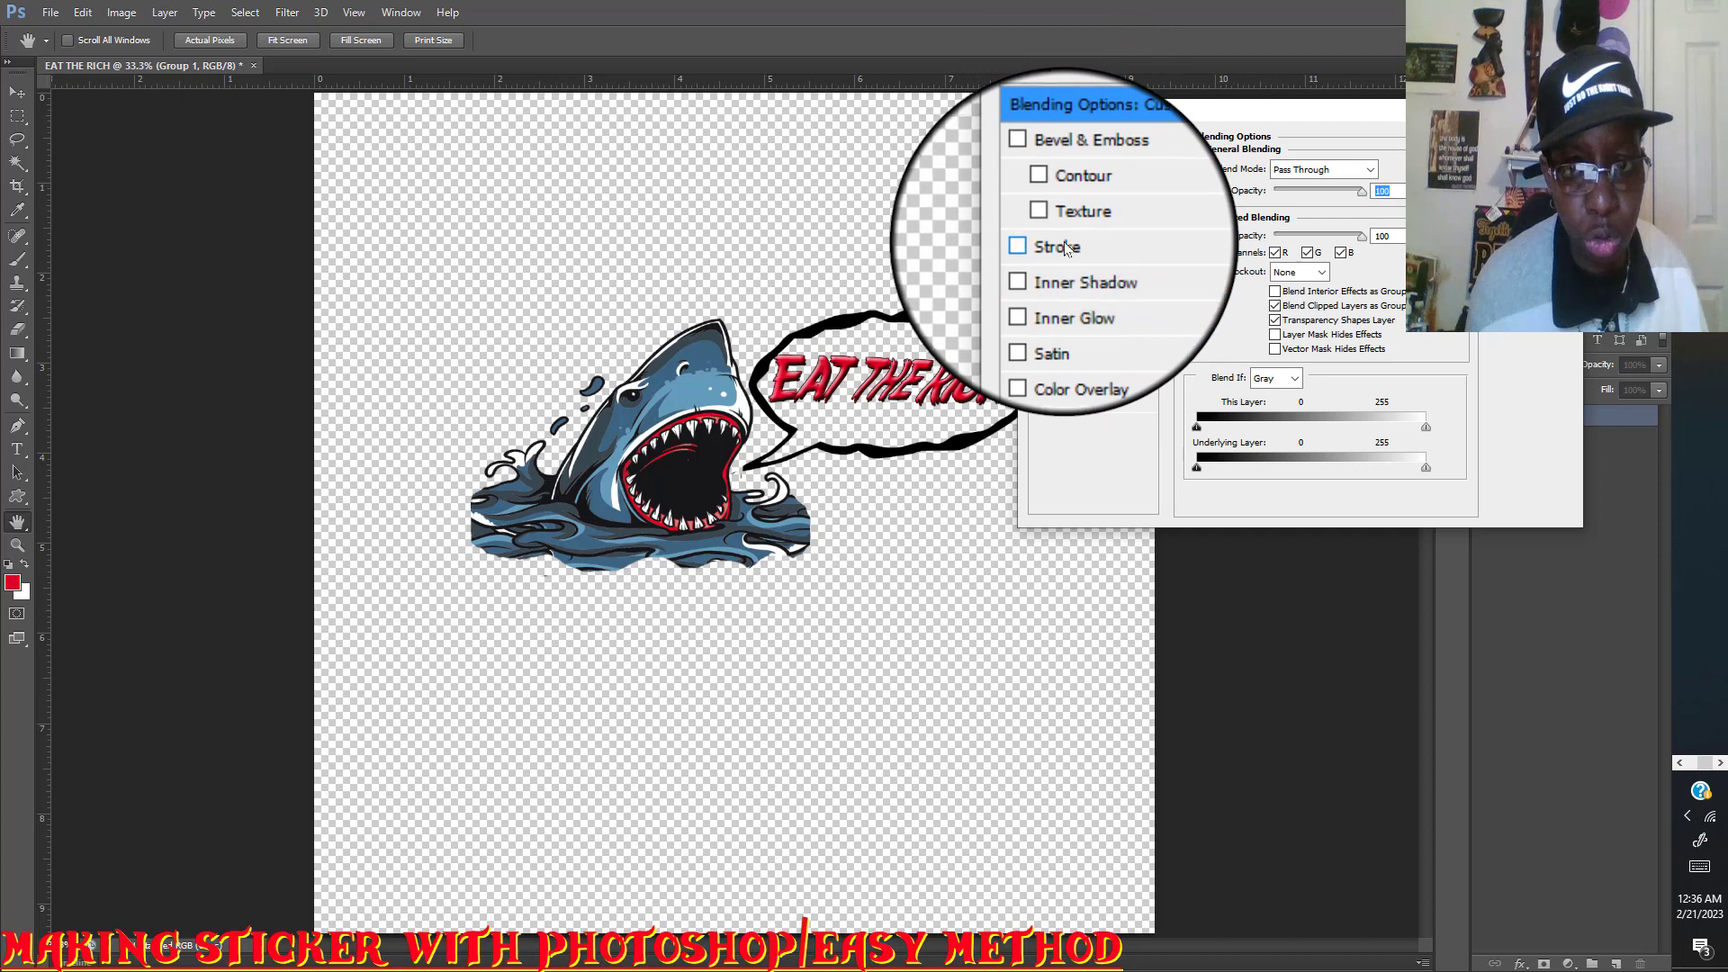
pyautogui.click(1065, 249)
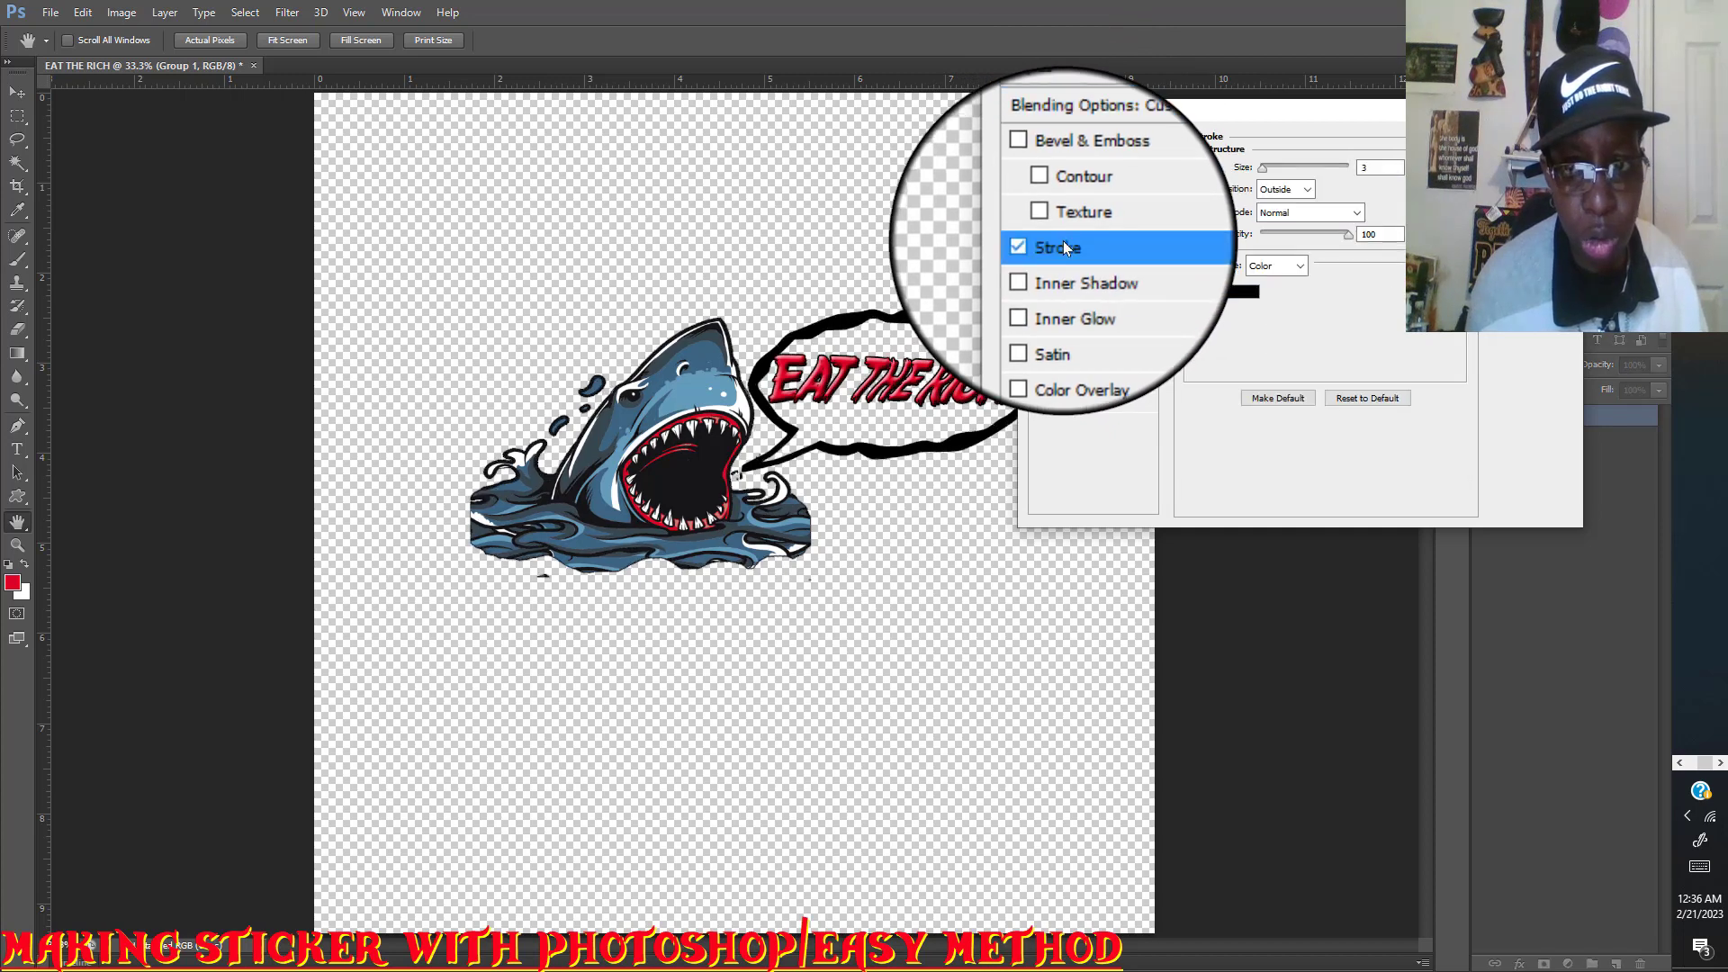
pyautogui.click(1240, 297)
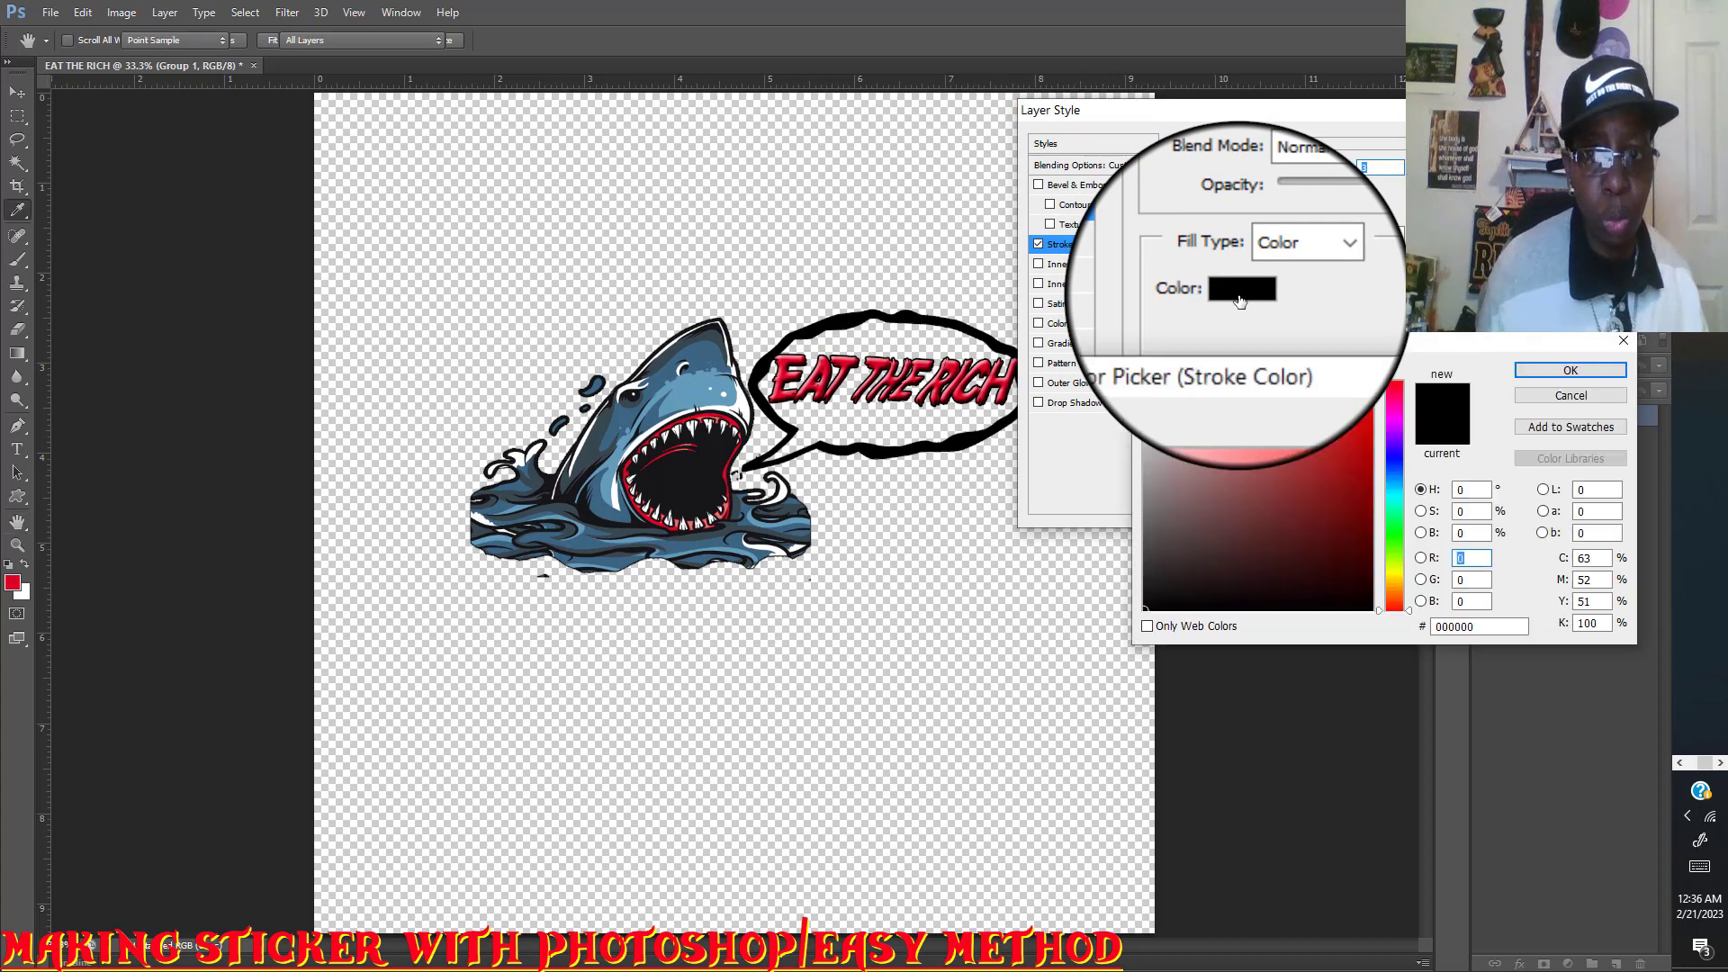
pyautogui.click(1149, 385)
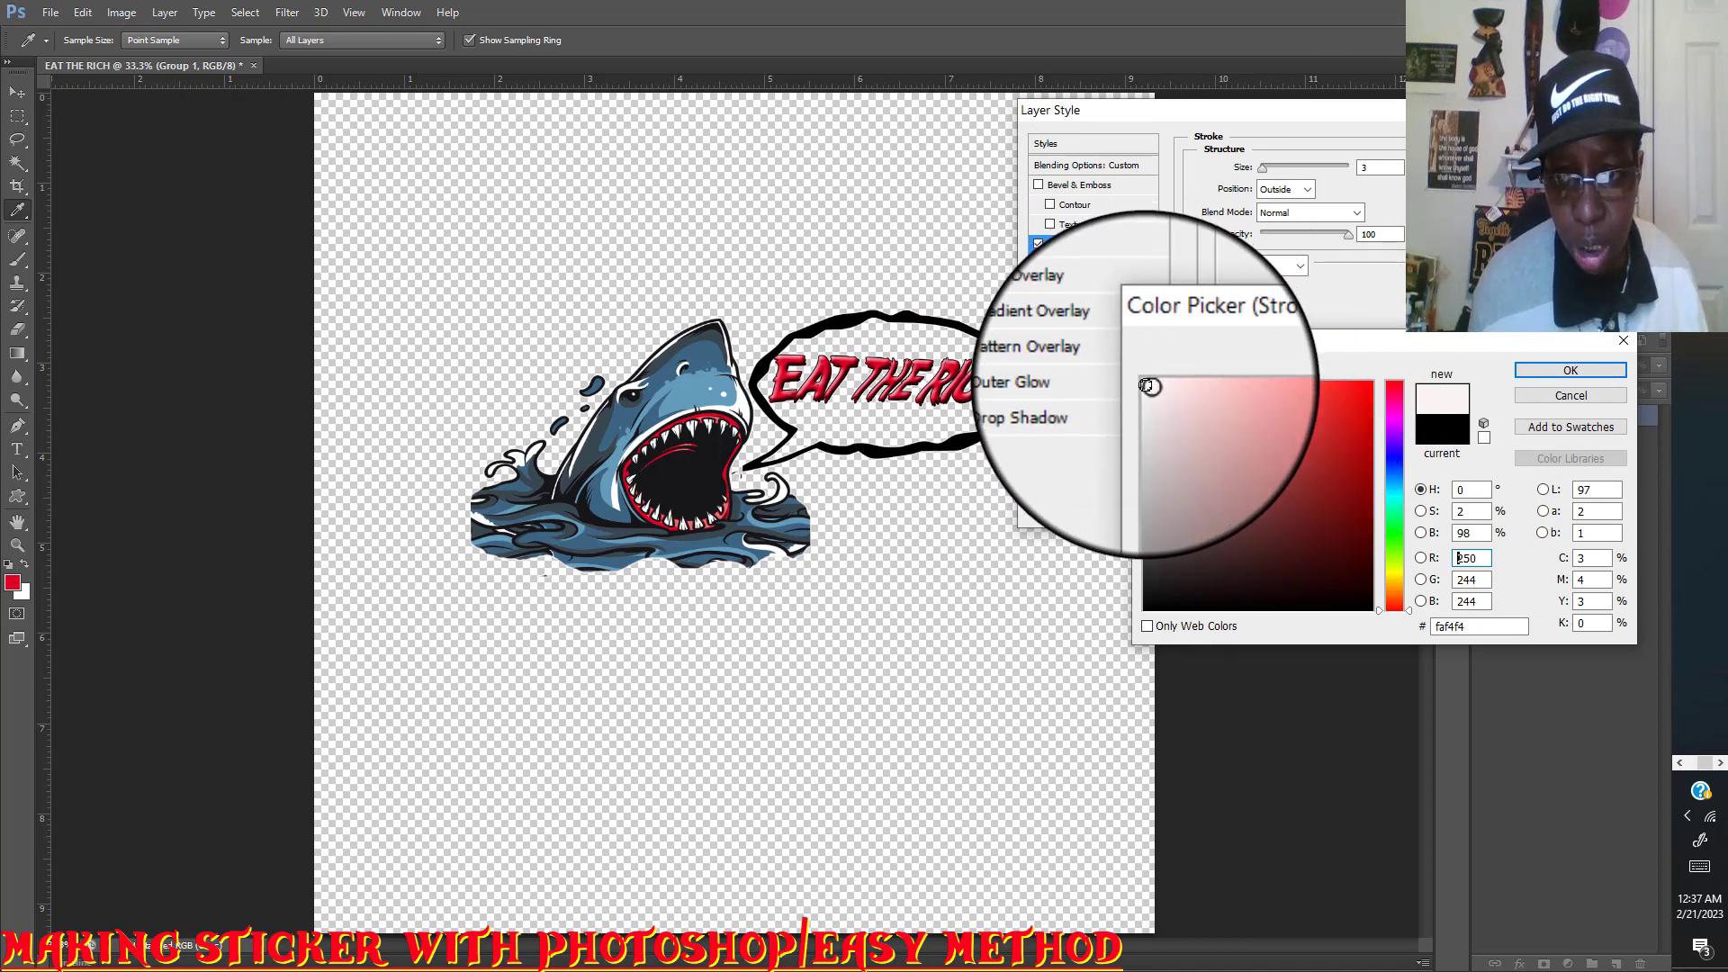
pyautogui.click(1146, 380)
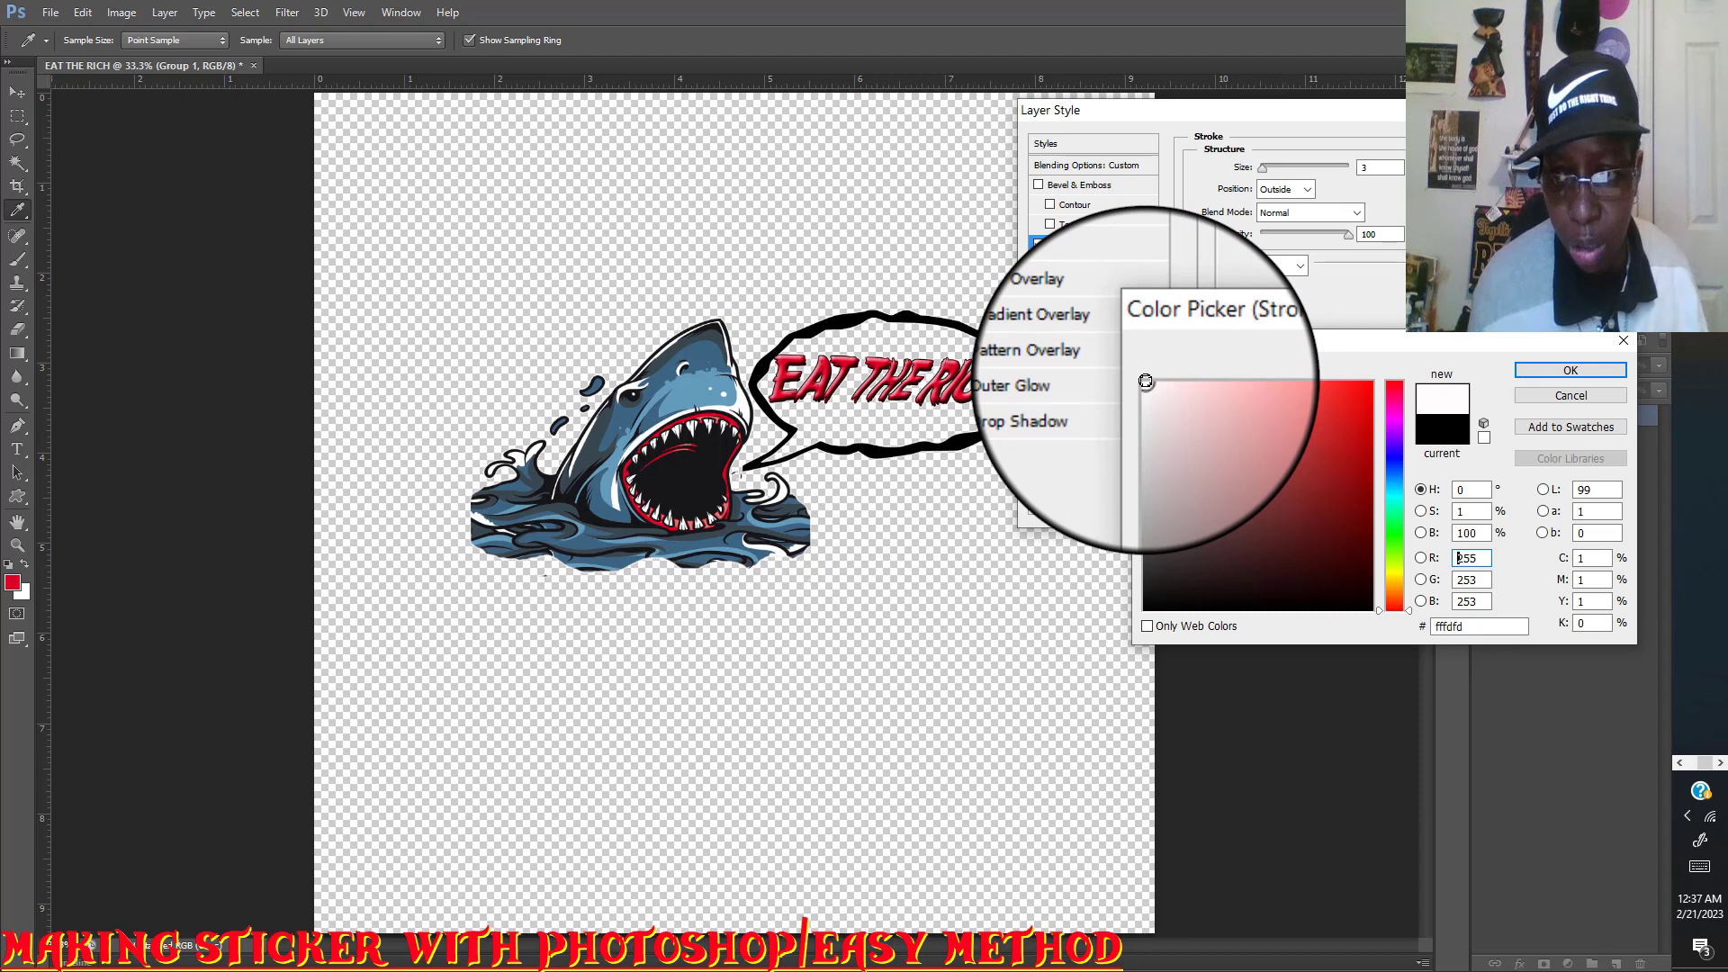
pyautogui.click(1571, 372)
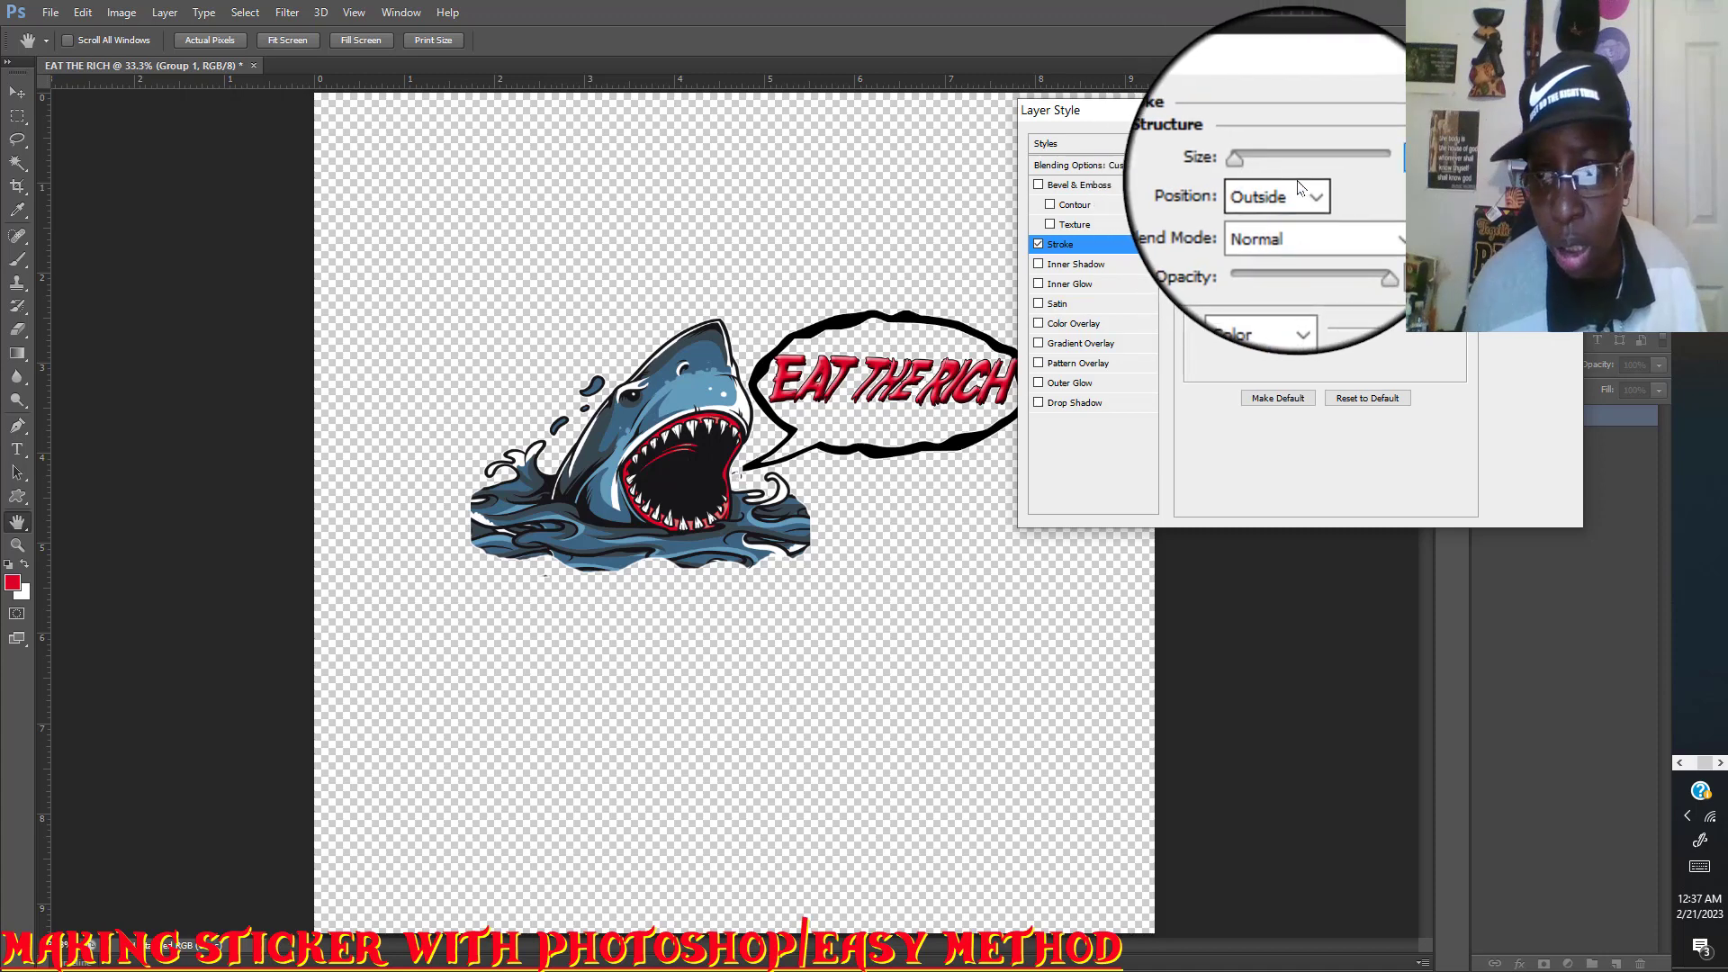
pyautogui.doubleClick(1378, 164)
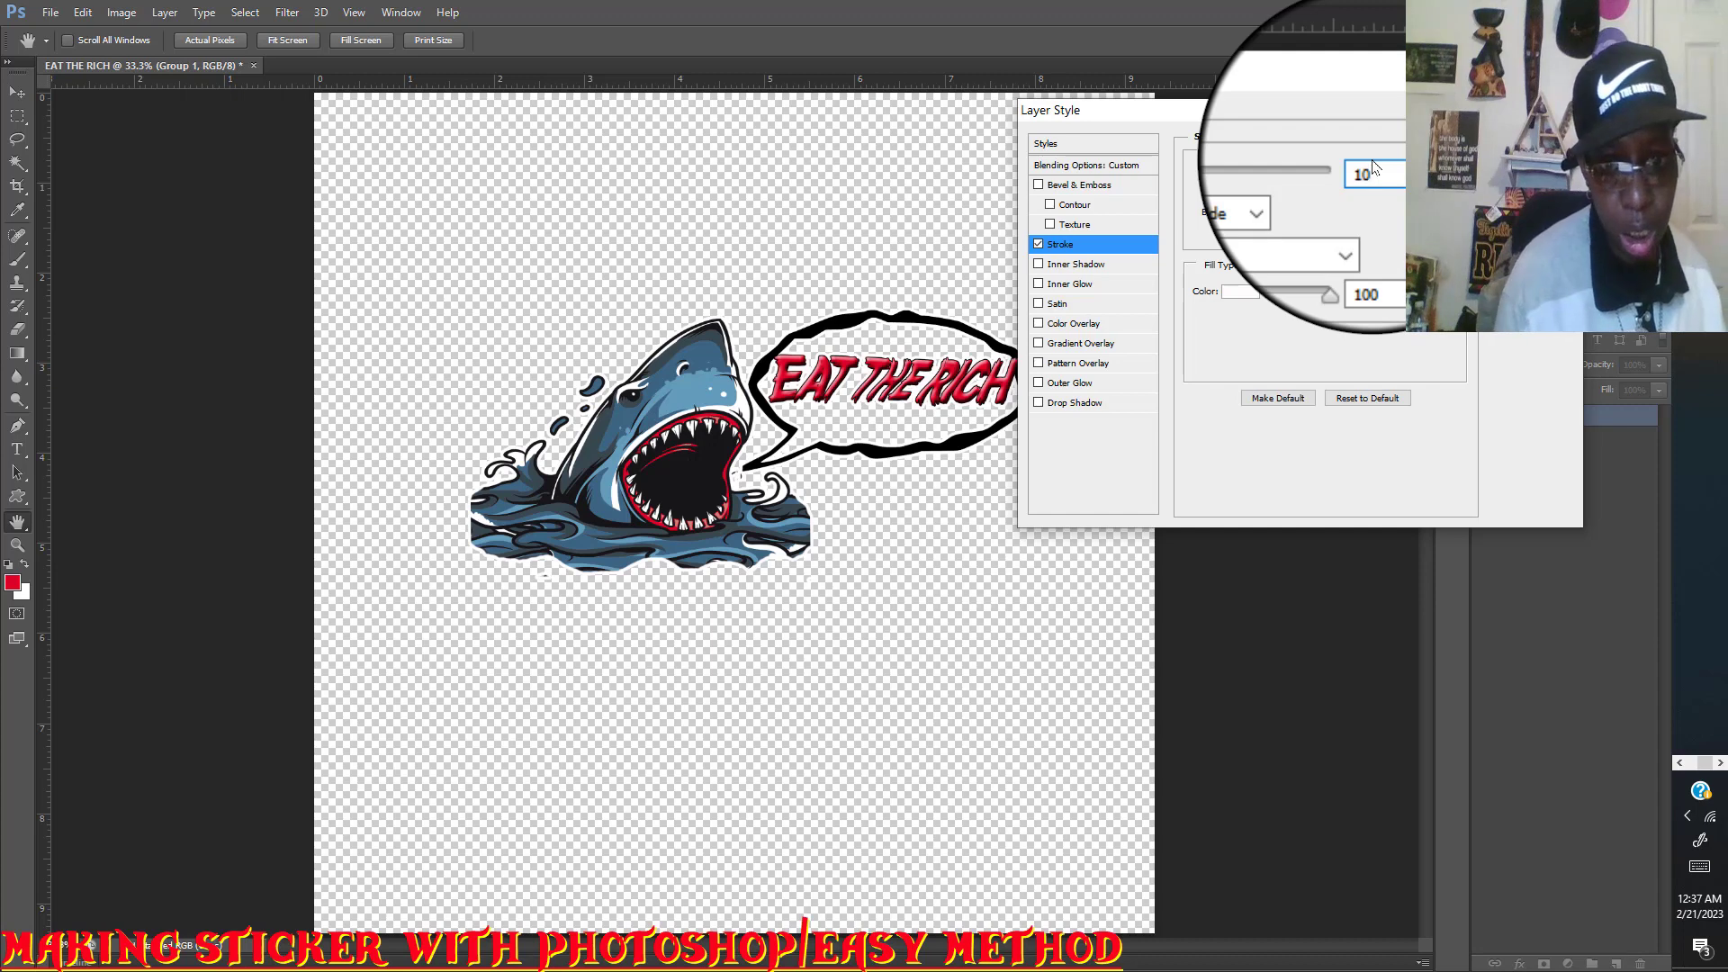
pyautogui.press('Return')
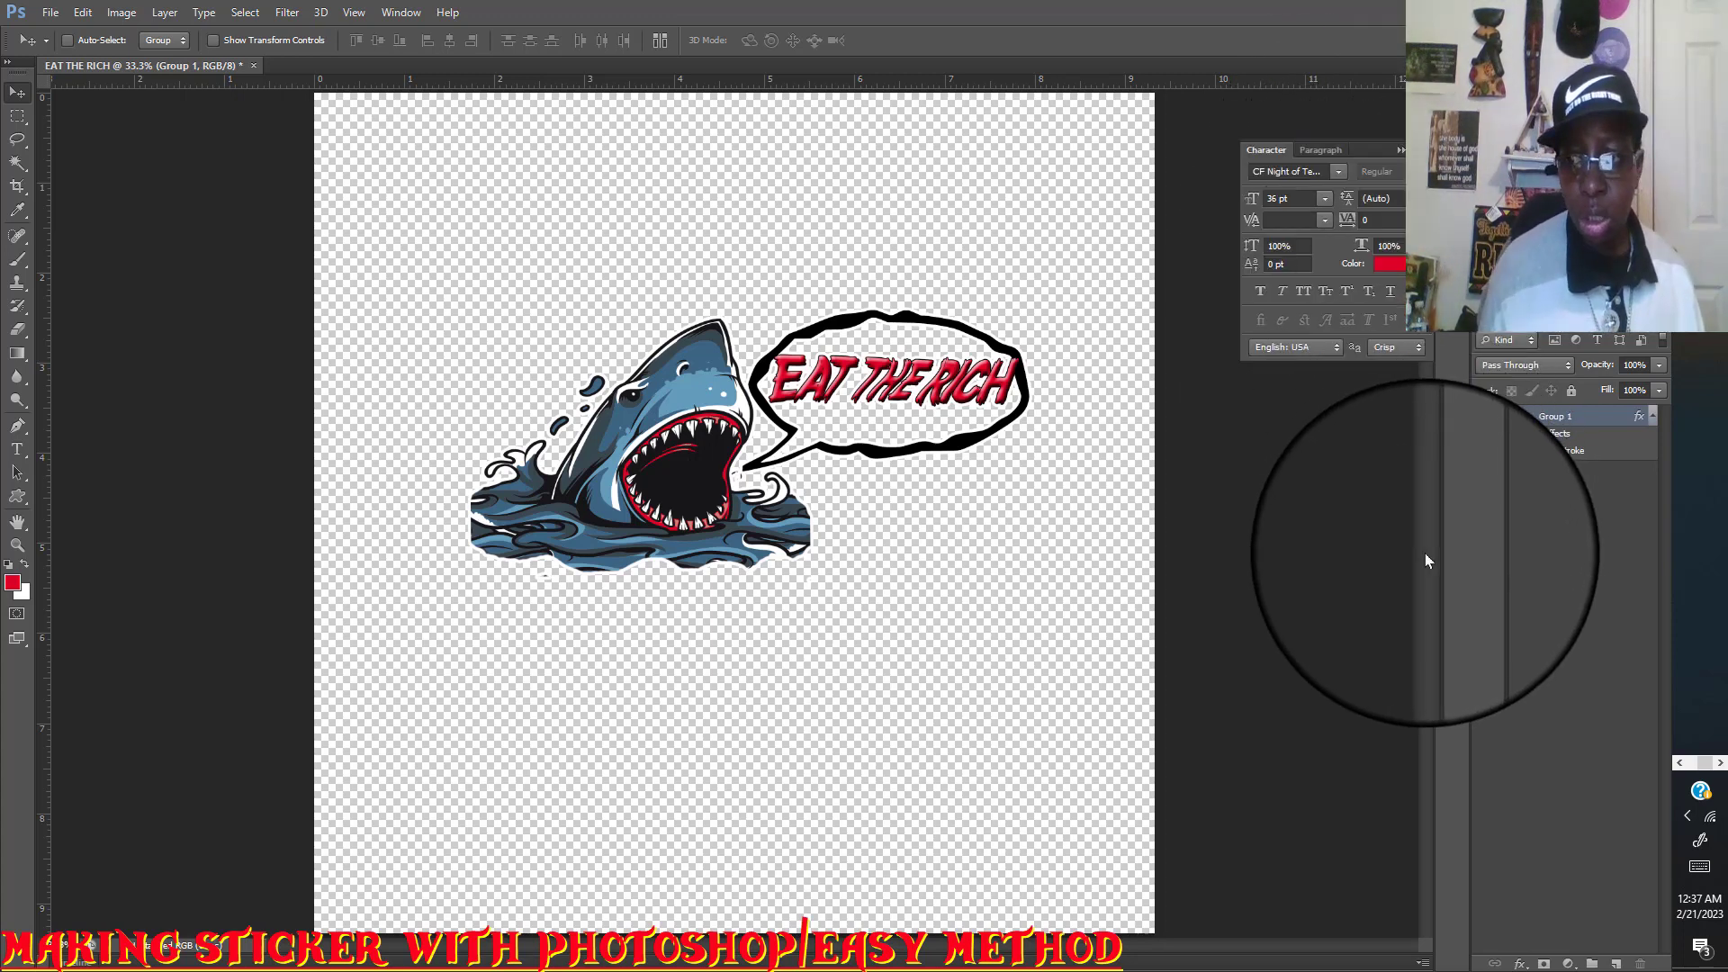
# Increase the size of Group 1's white stroke to form a thicker border around the shark and speech bubble.
pyautogui.doubleClick(1582, 459)
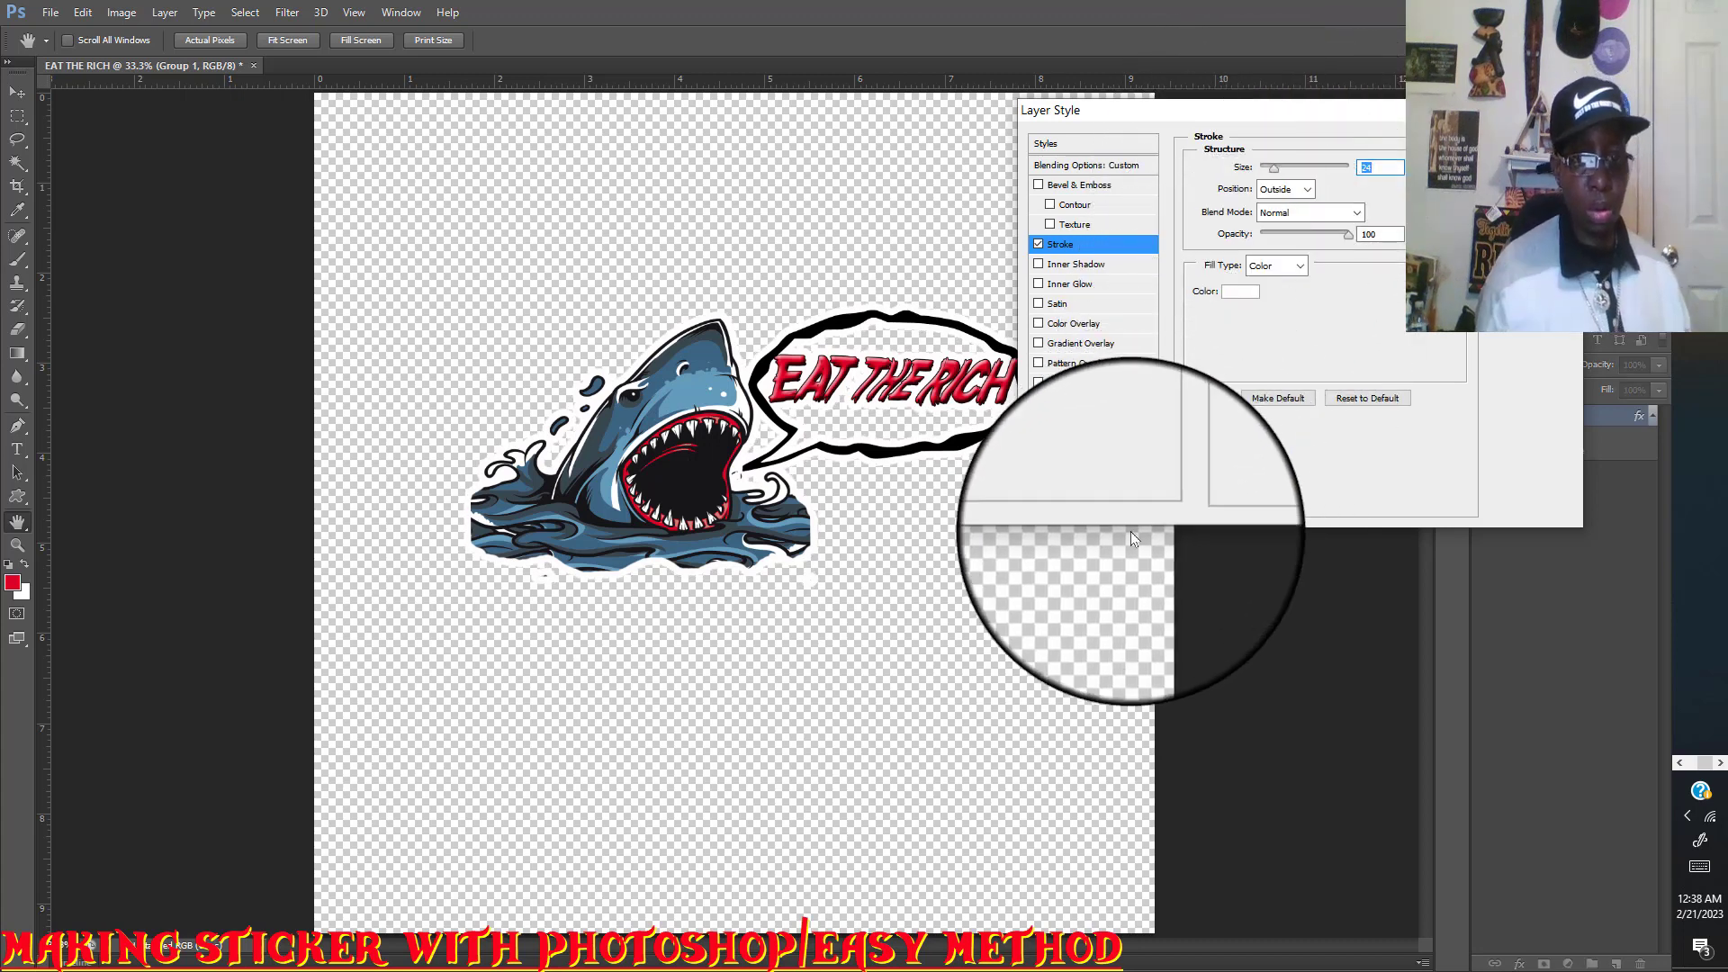
pyautogui.moveTo(1229, 111); pyautogui.dragTo(1345, 529)
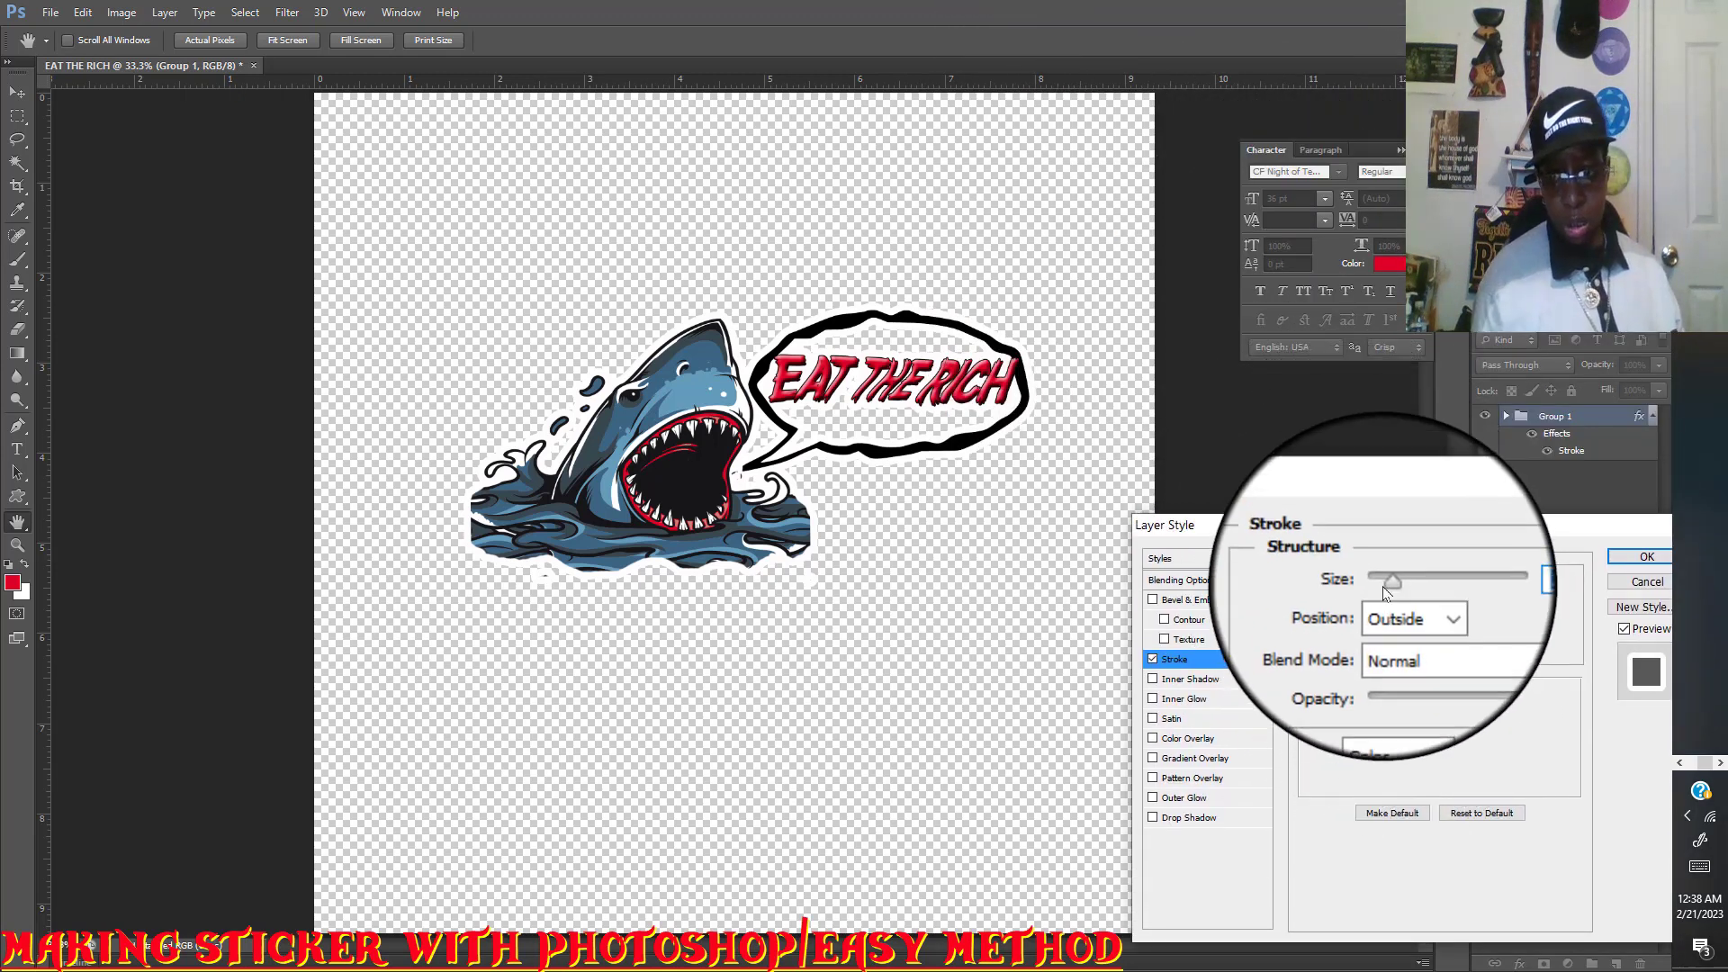
pyautogui.click(1390, 585)
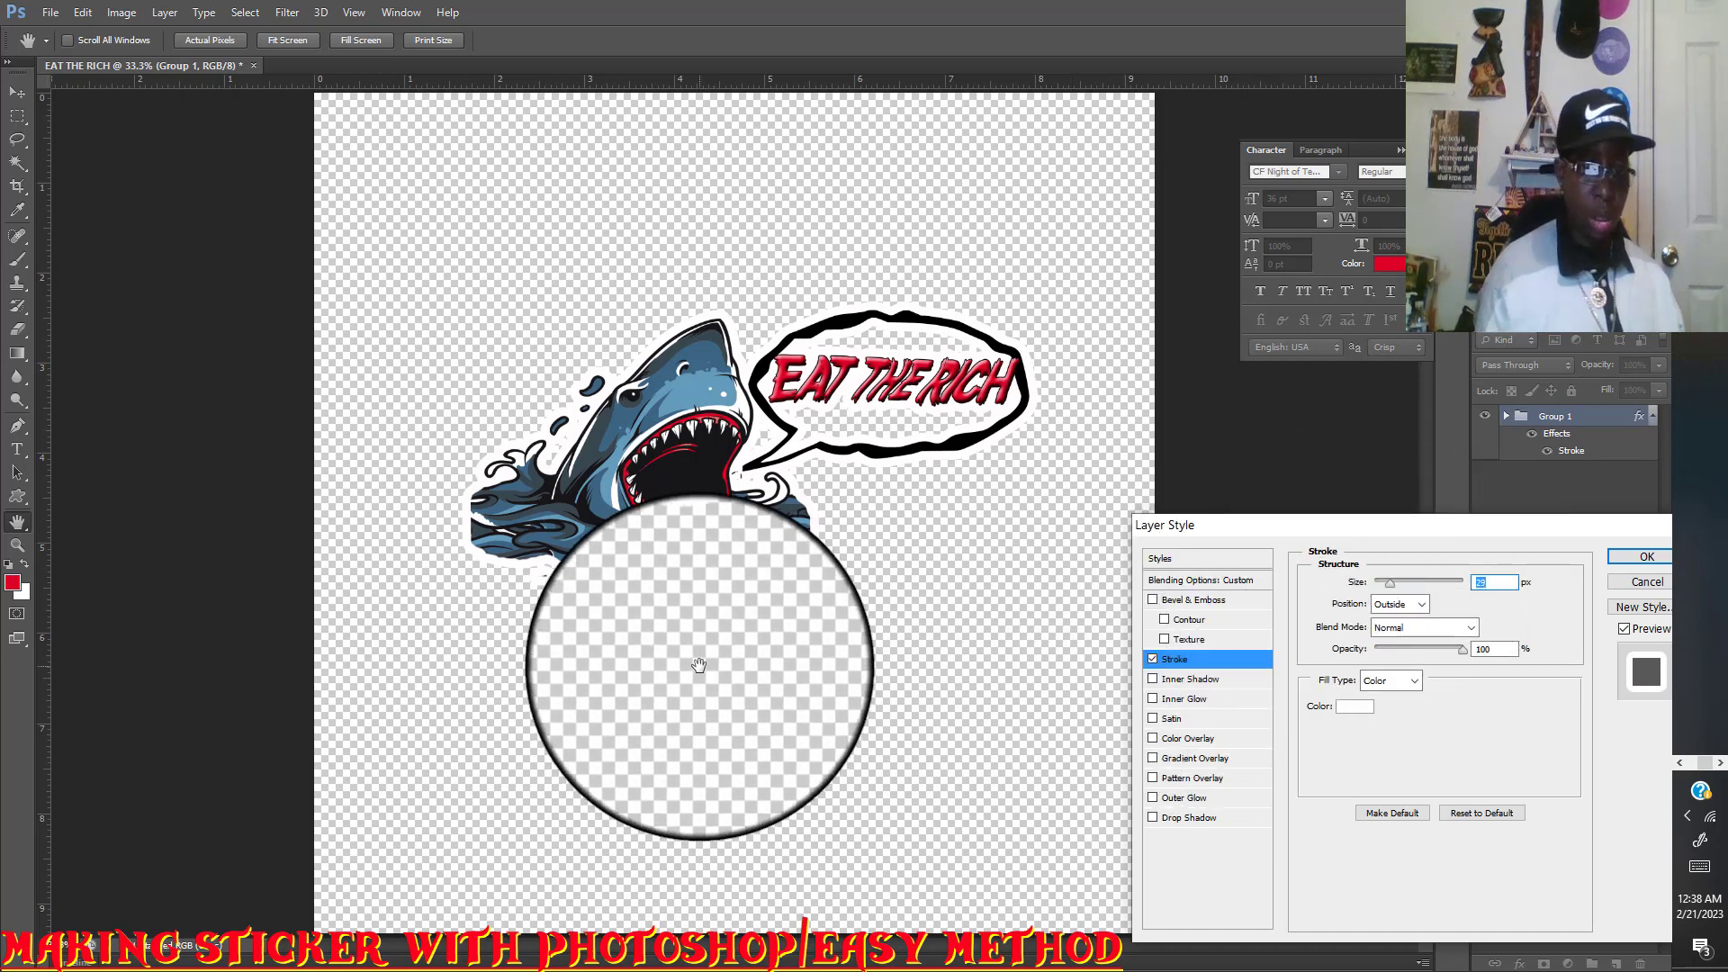
pyautogui.moveTo(698, 665); pyautogui.dragTo(698, 662)
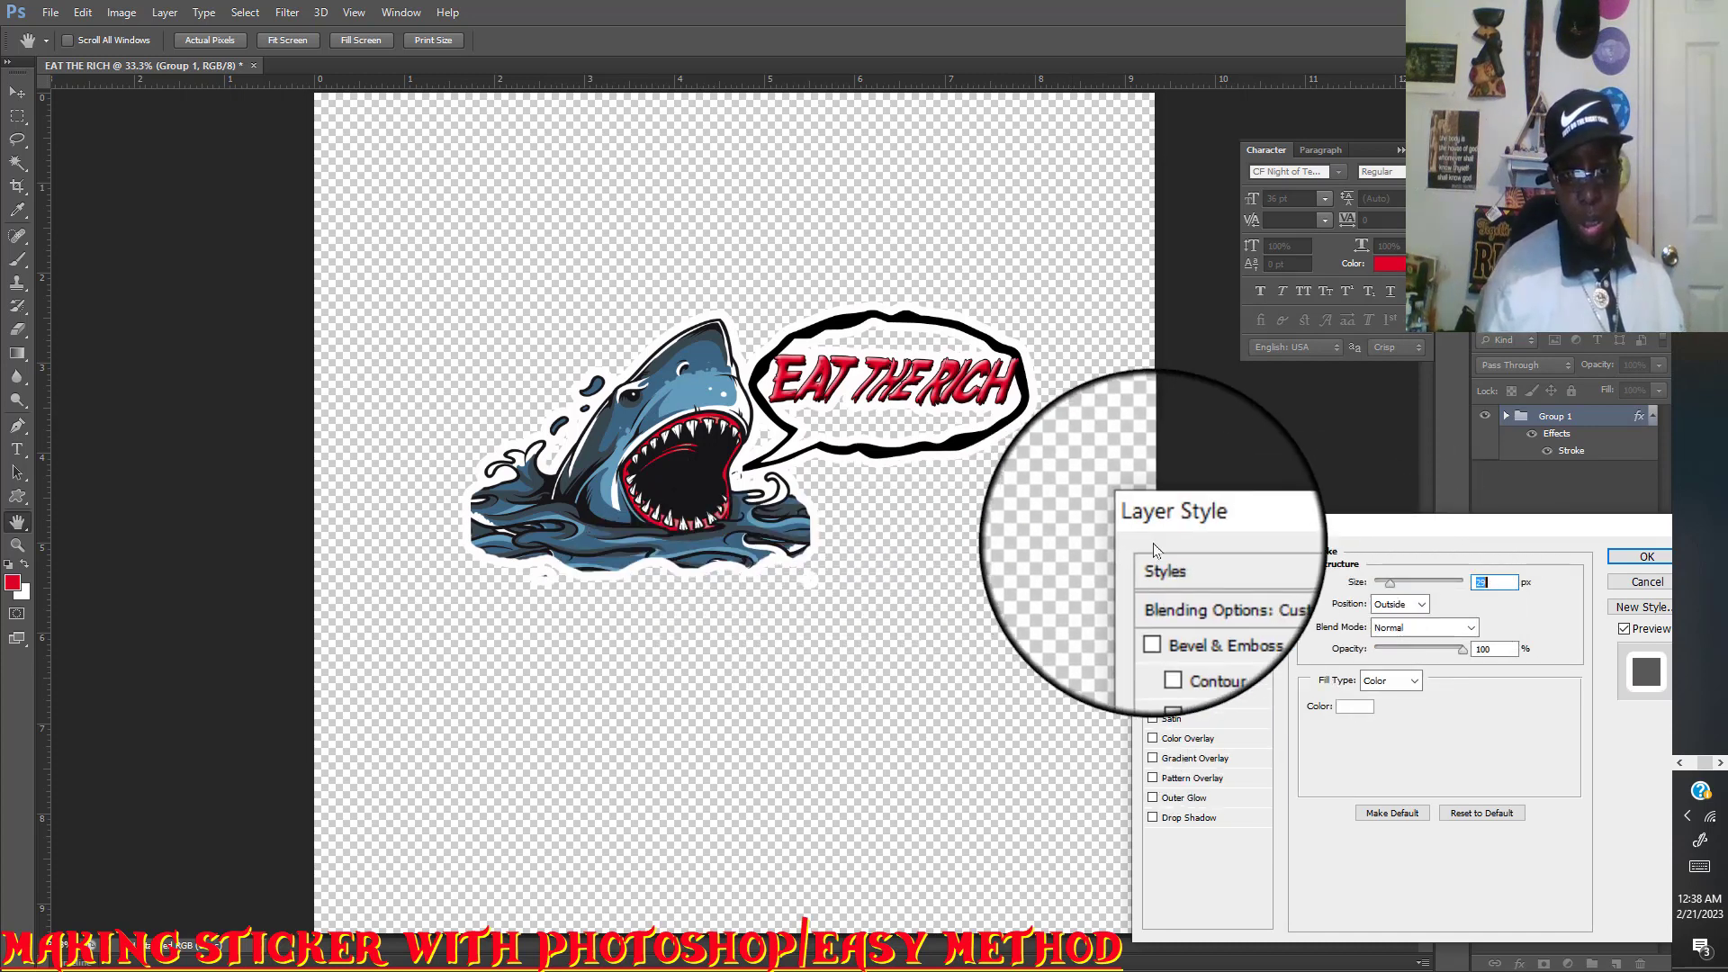
pyautogui.moveTo(1399, 533); pyautogui.dragTo(1280, 81)
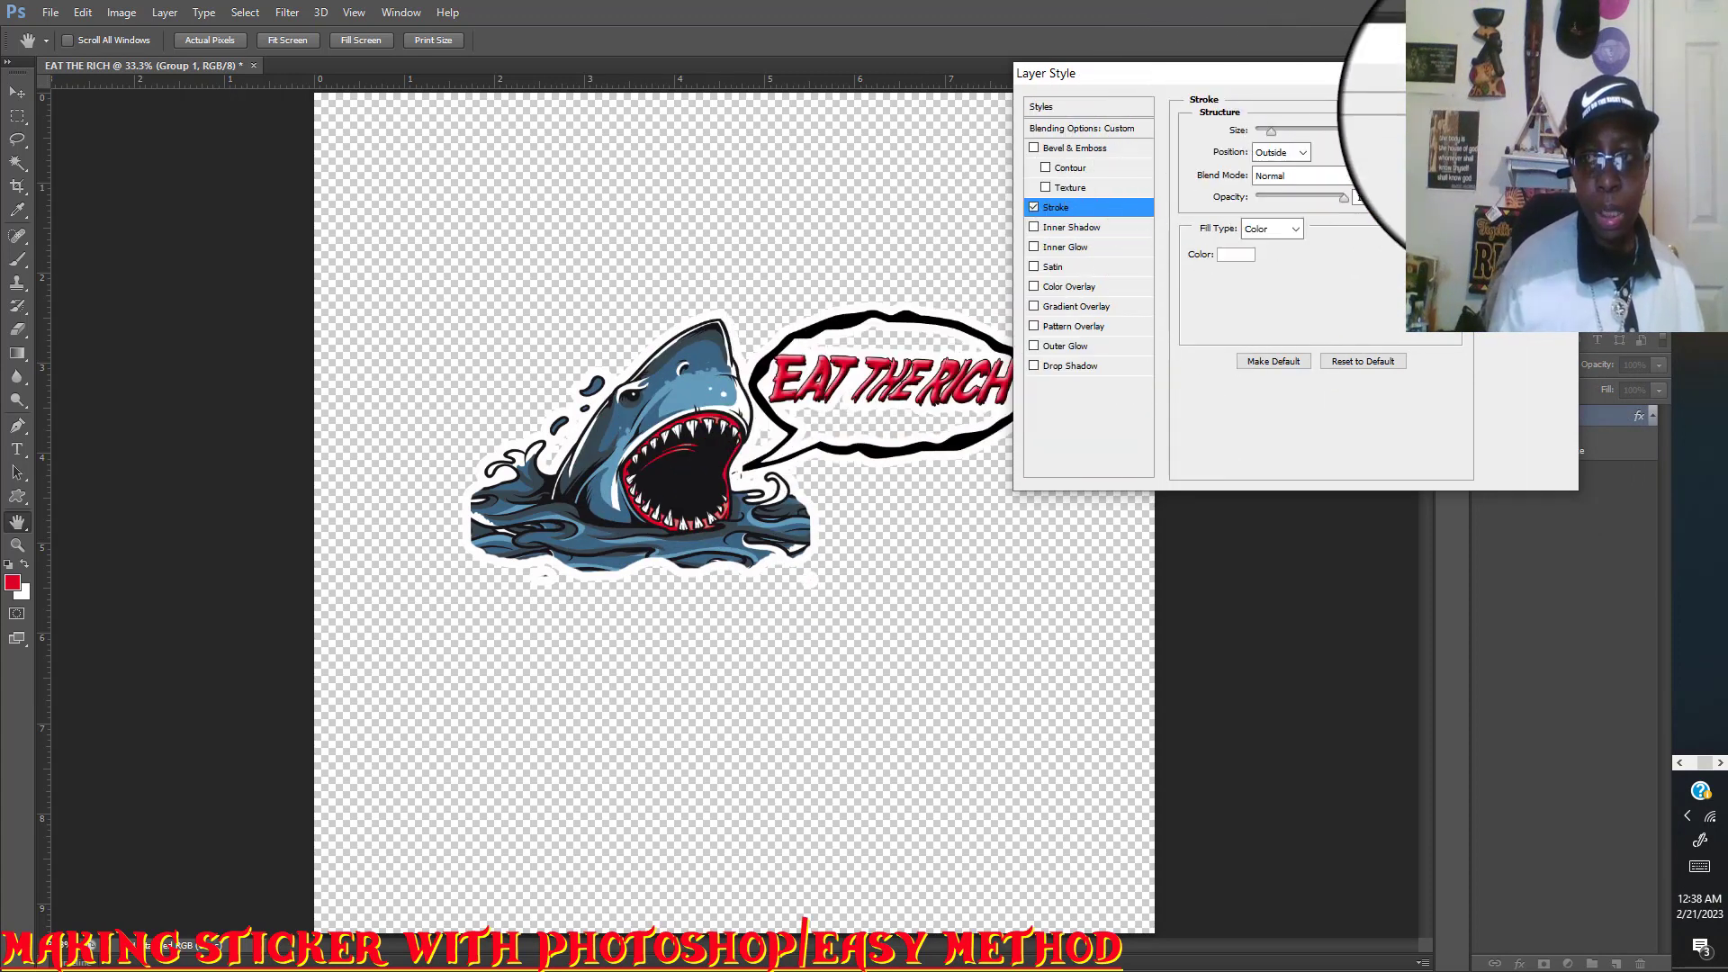
pyautogui.click(1501, 102)
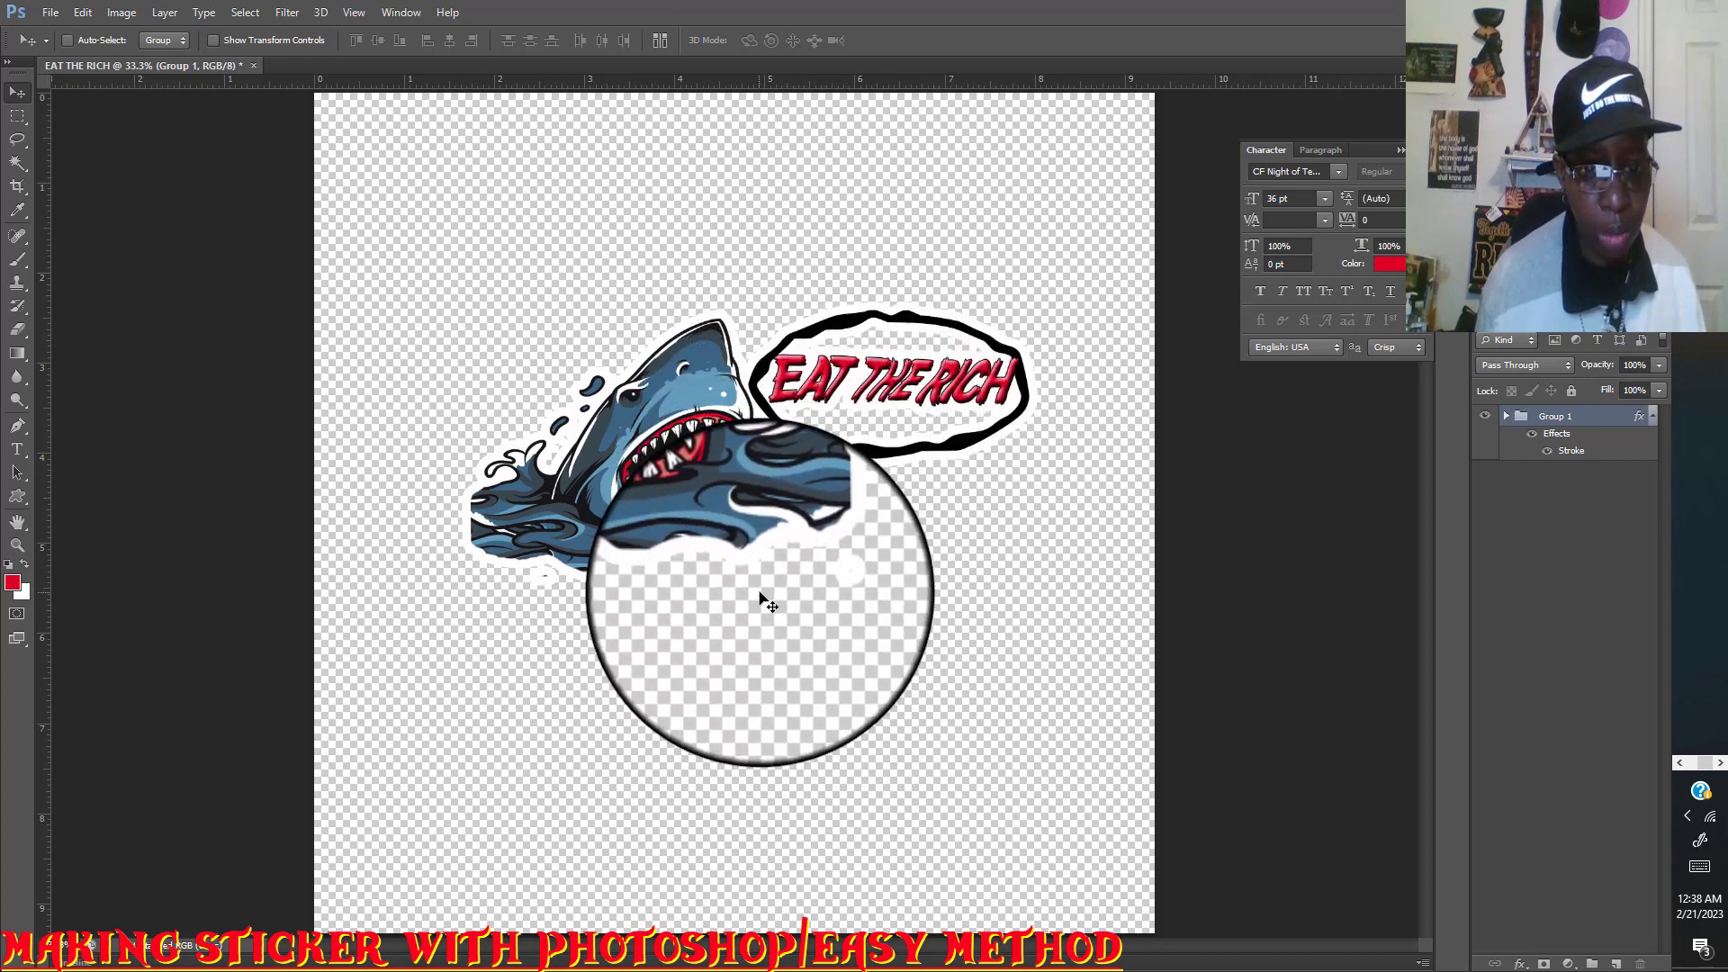
pyautogui.moveTo(814, 597); pyautogui.dragTo(832, 443)
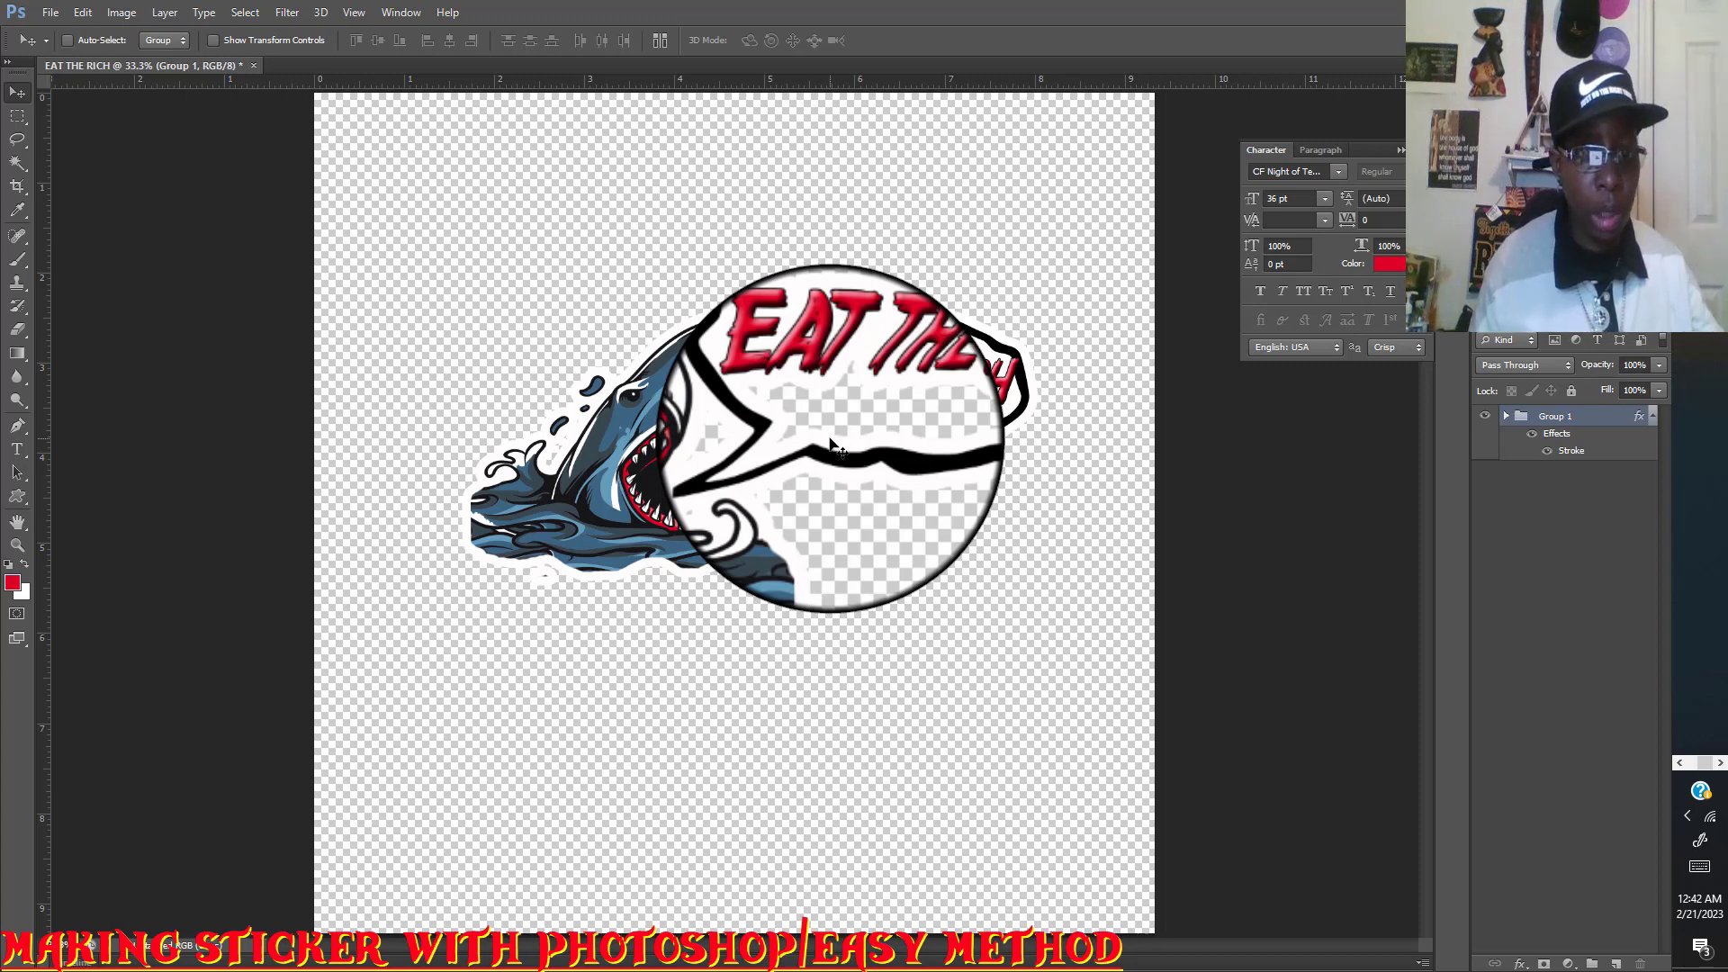
pyautogui.moveTo(830, 443); pyautogui.dragTo(800, 423)
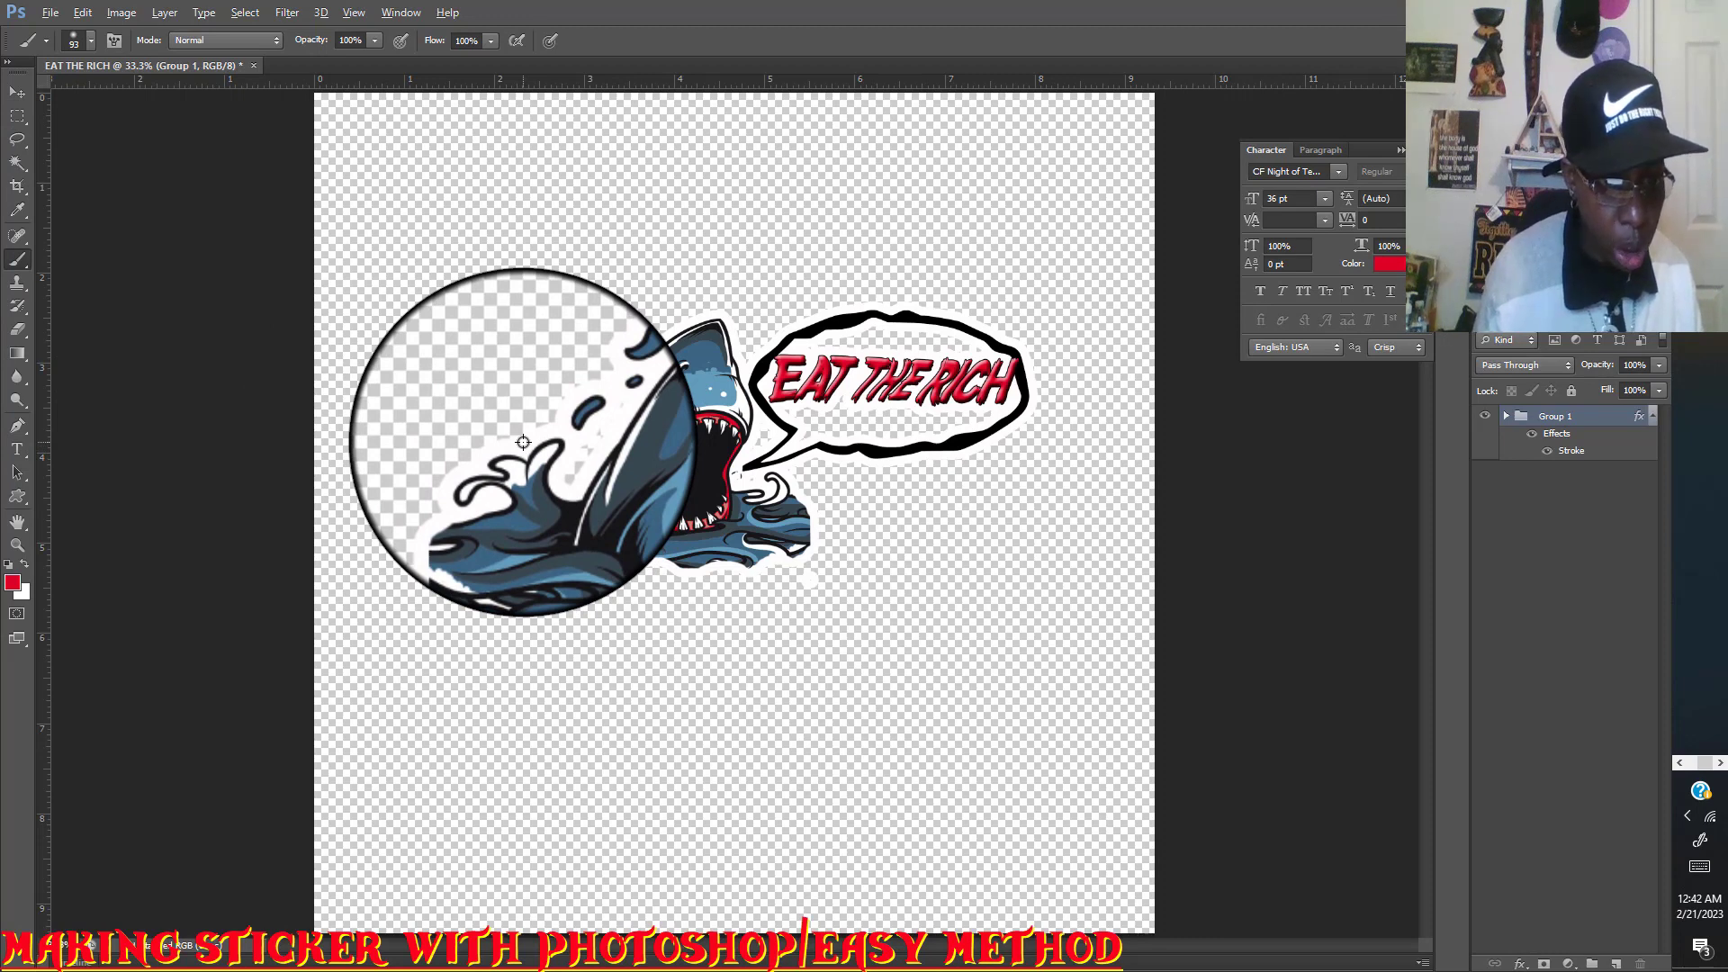
# Sample the near-white fffdfd from the border around the shark as the foreground colour for painting.
pyautogui.keyDown('alt'); pyautogui.click(523, 442); pyautogui.keyUp('alt')
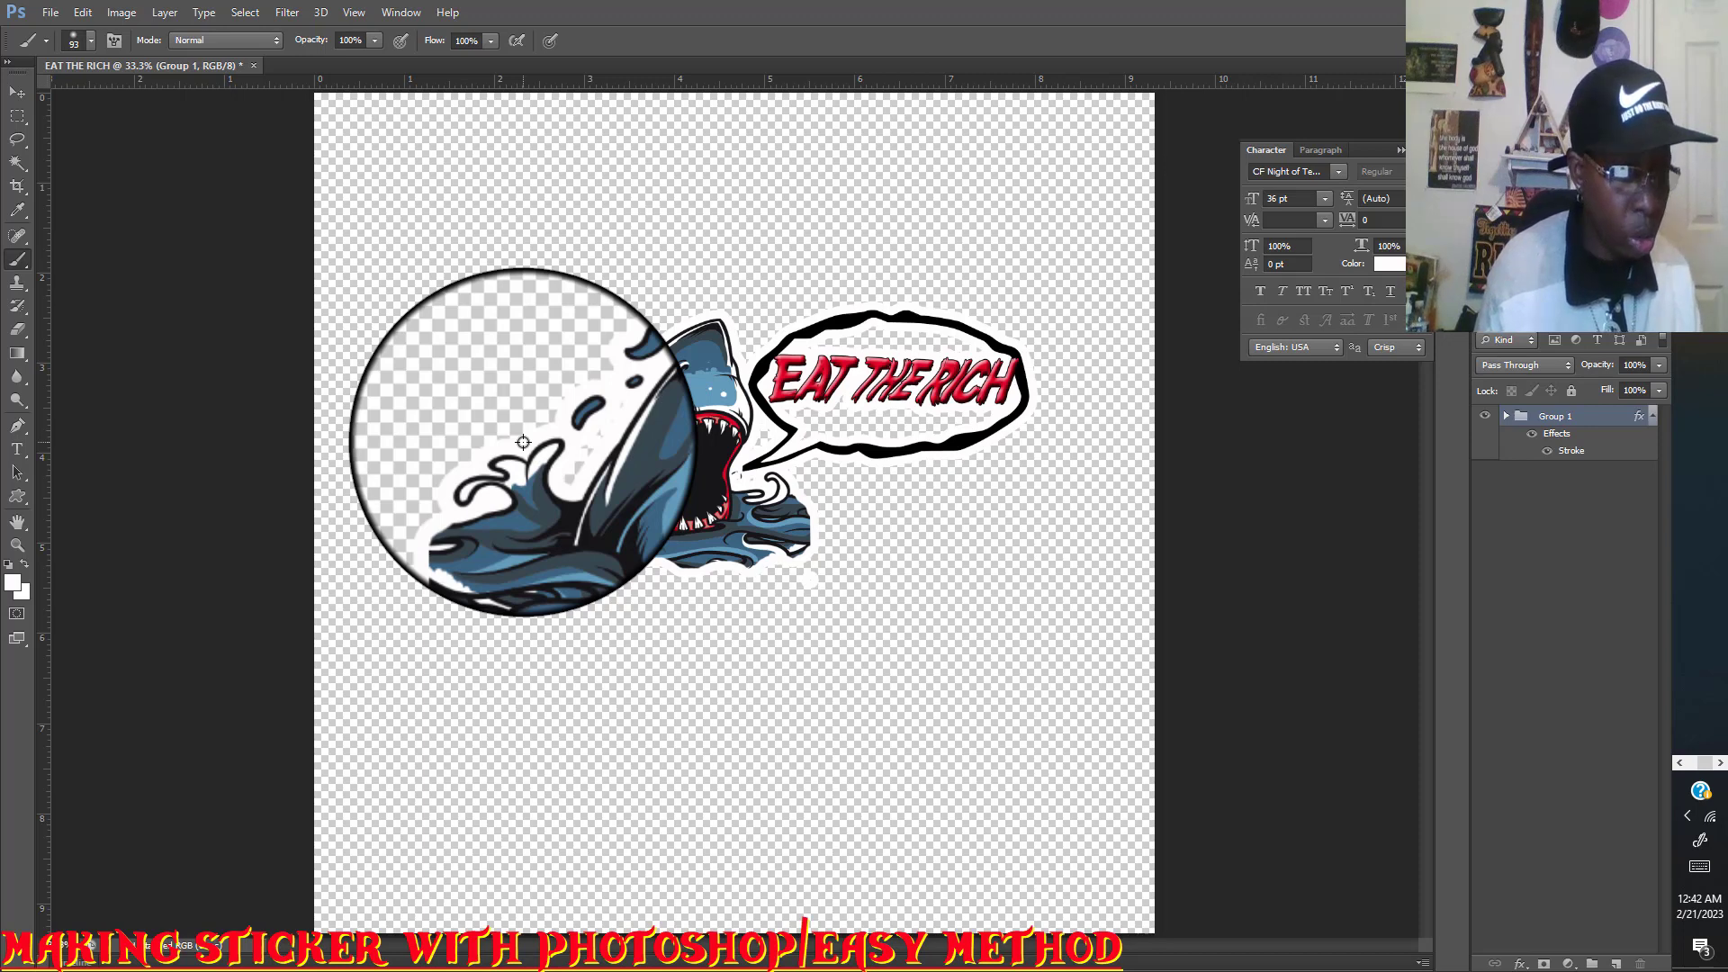
pyautogui.click(14, 587)
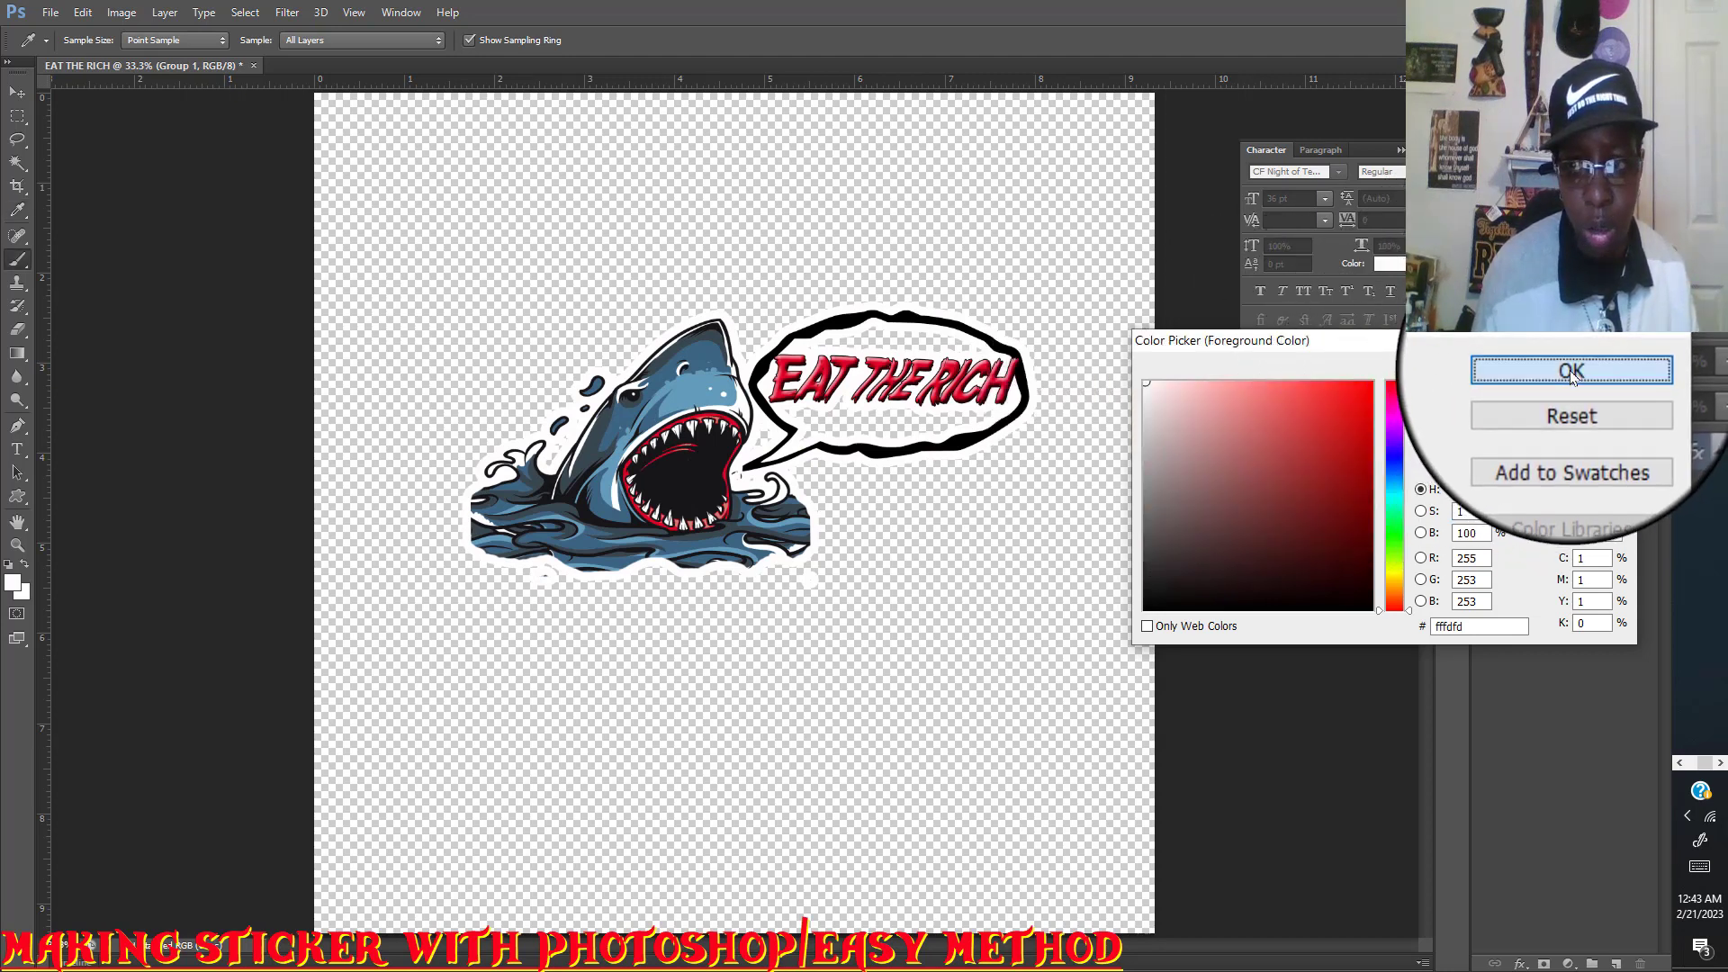
pyautogui.click(1572, 373)
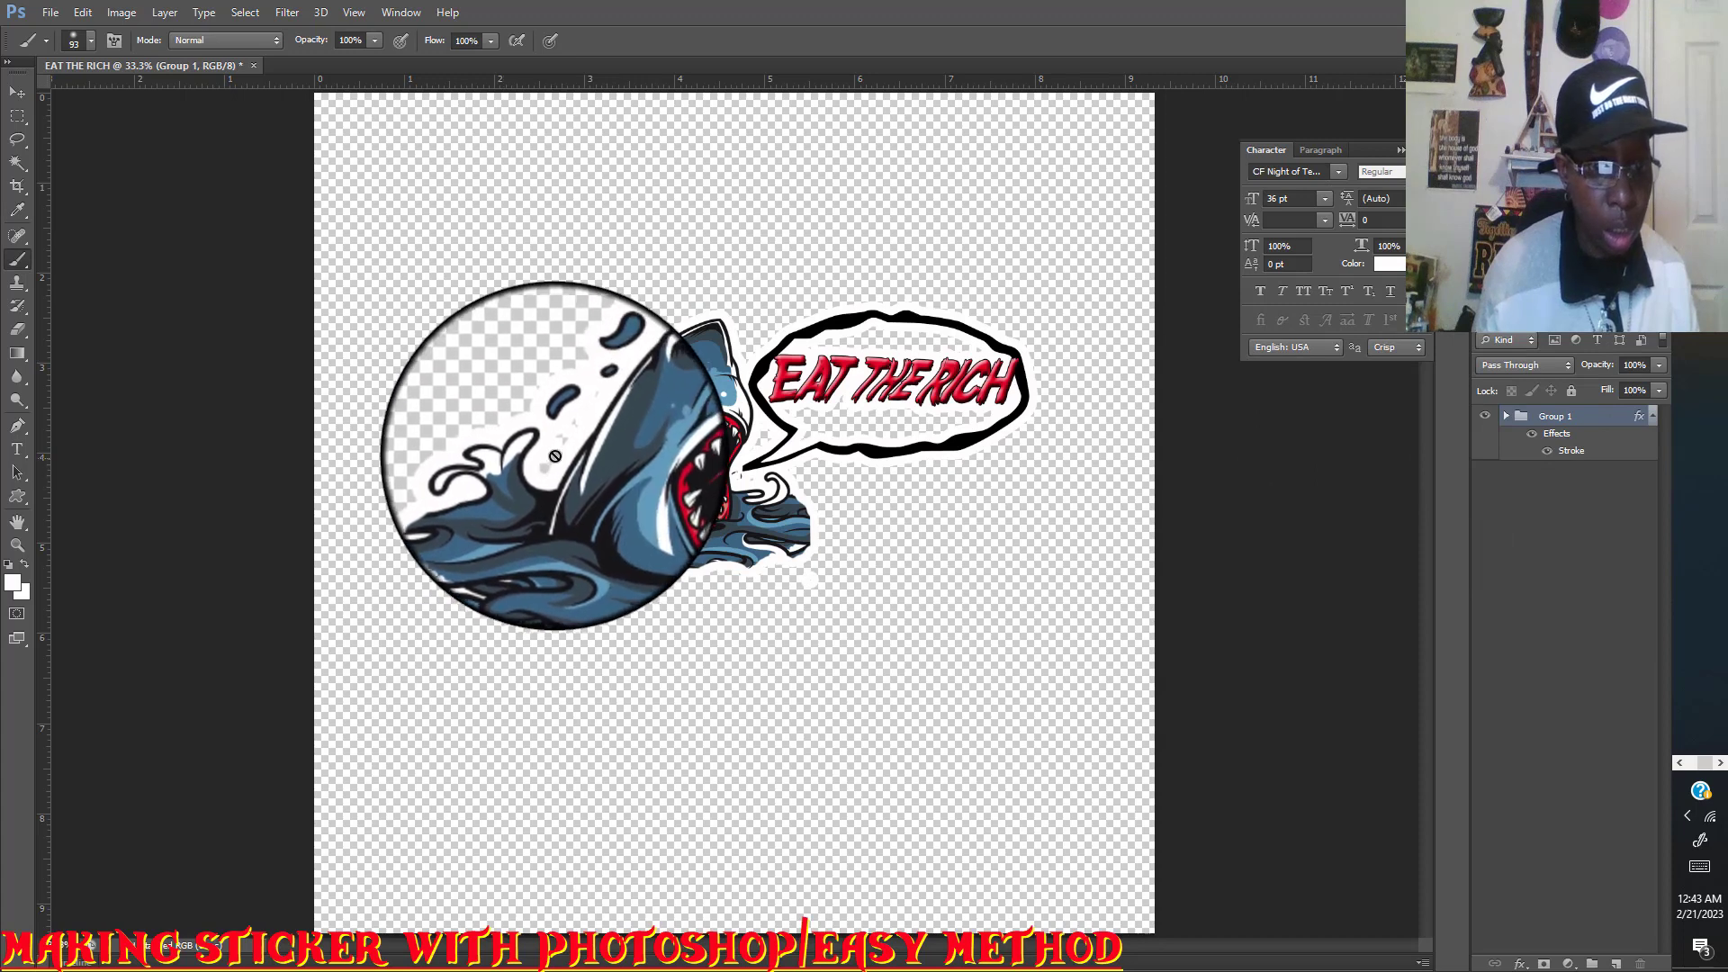
# Set the soft brush to 25 px with 0% hardness and try to dab white among the droplets behind the shark's back.
pyautogui.click(91, 44)
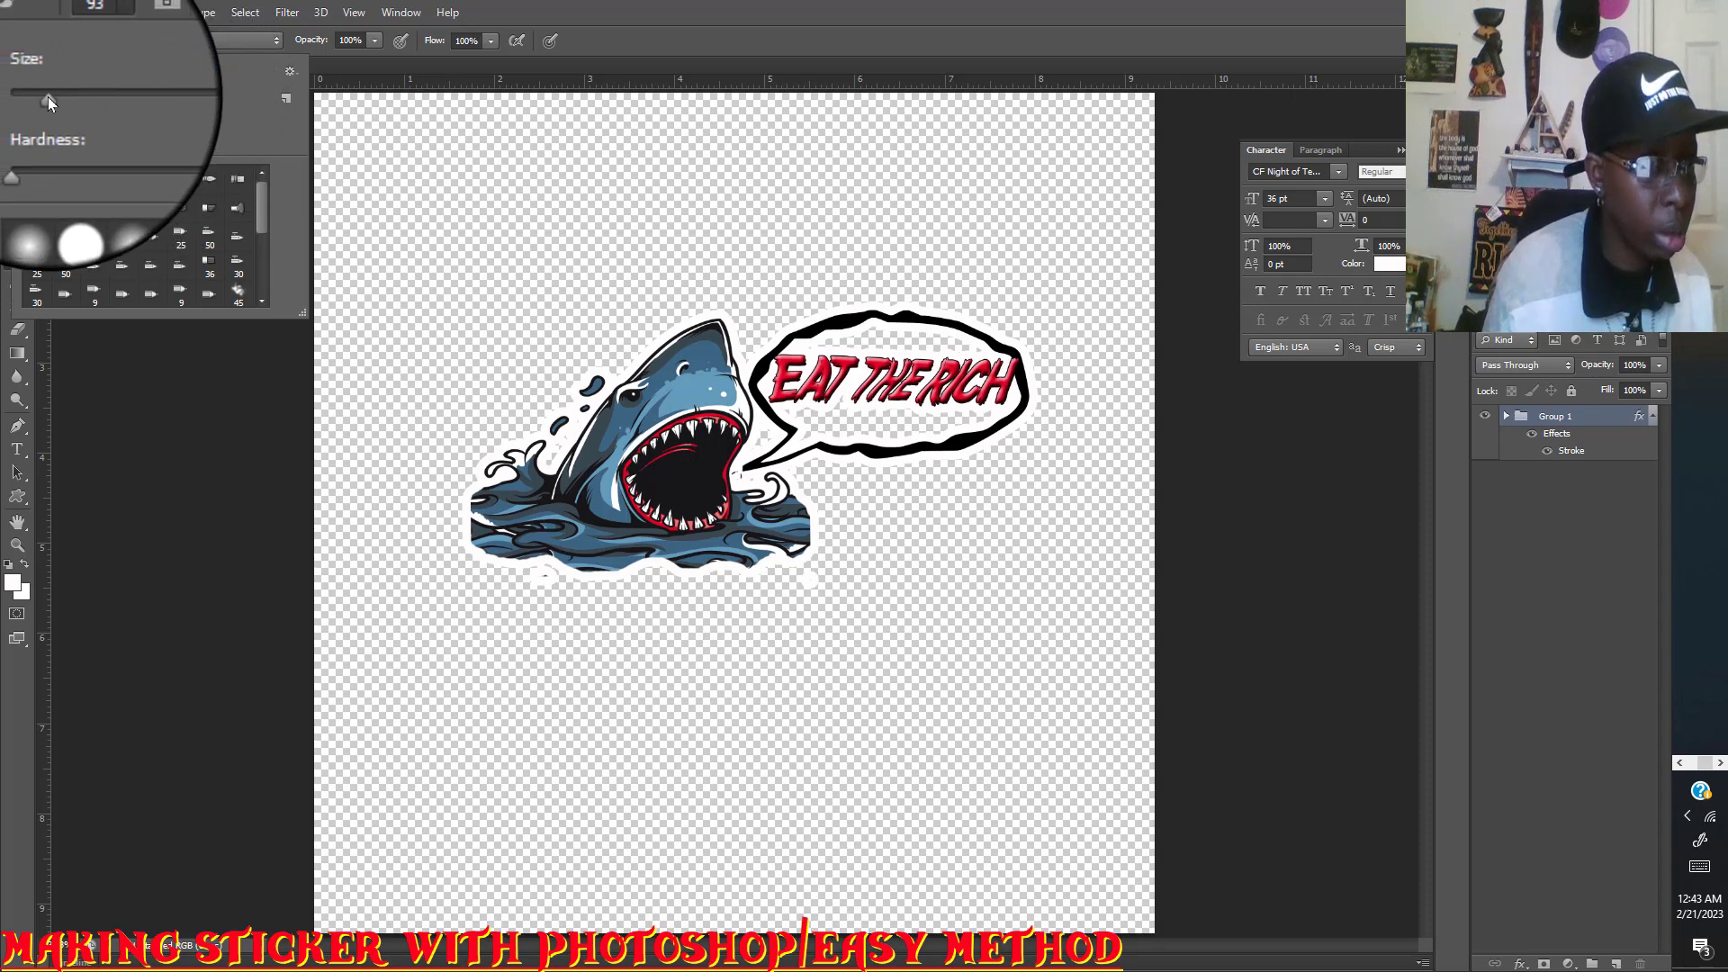
pyautogui.moveTo(48, 96); pyautogui.dragTo(47, 100)
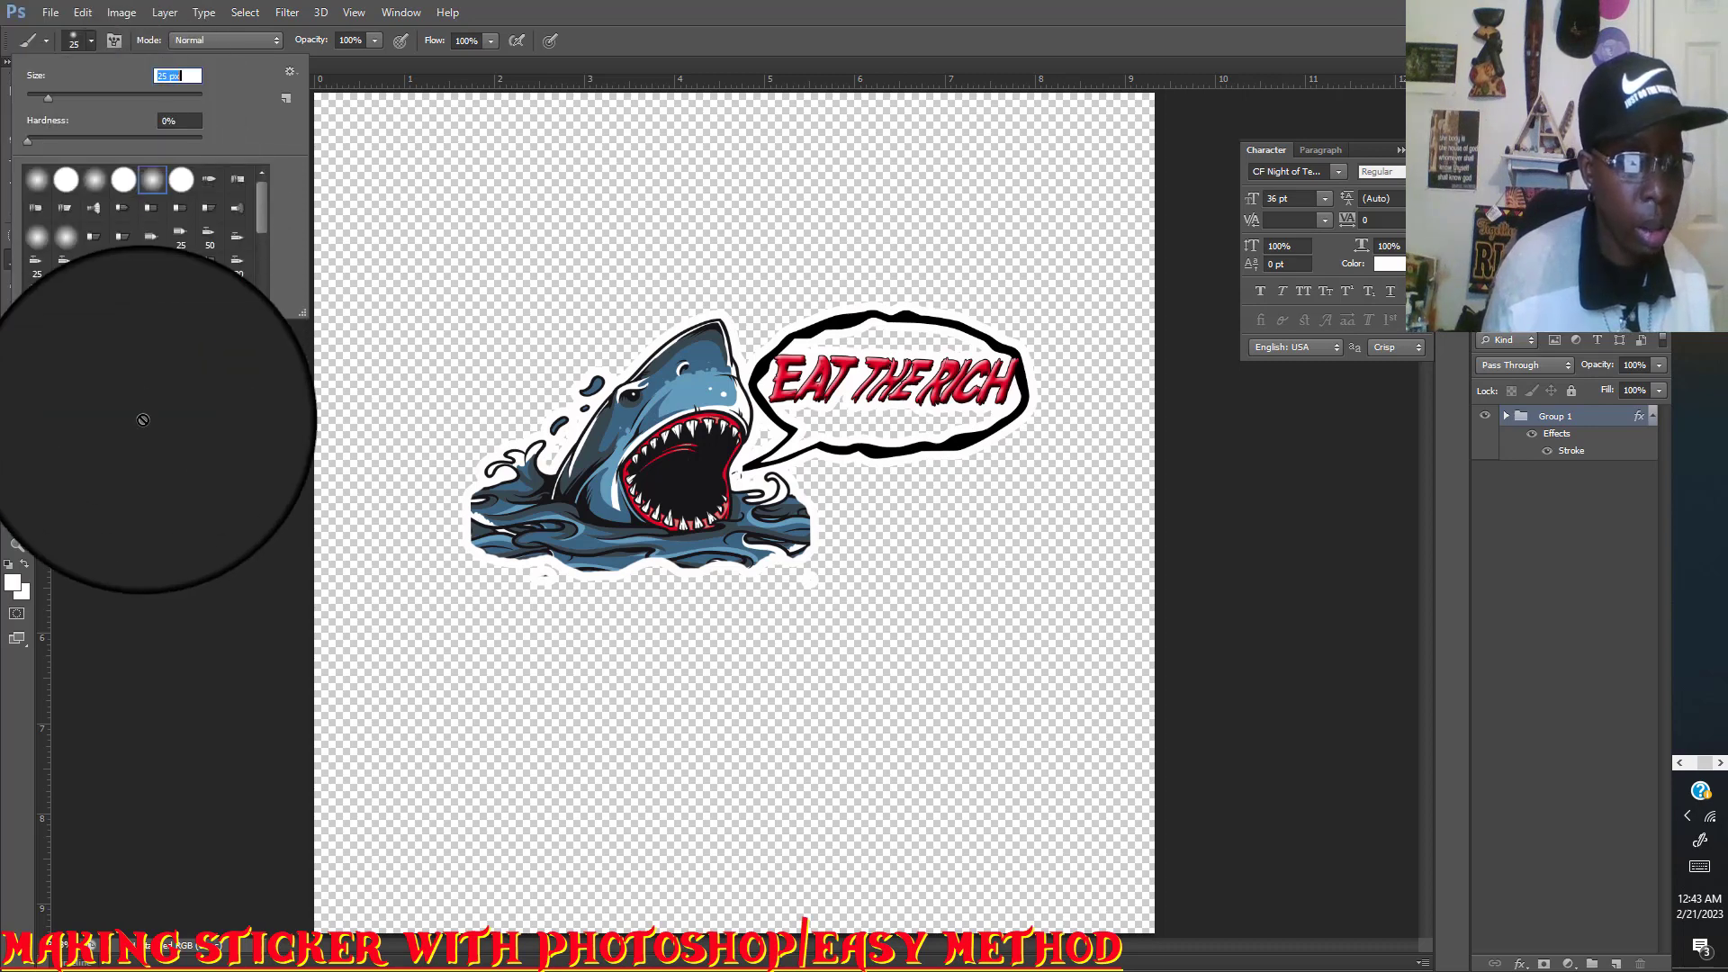
pyautogui.click(565, 437)
pyautogui.click(565, 437)
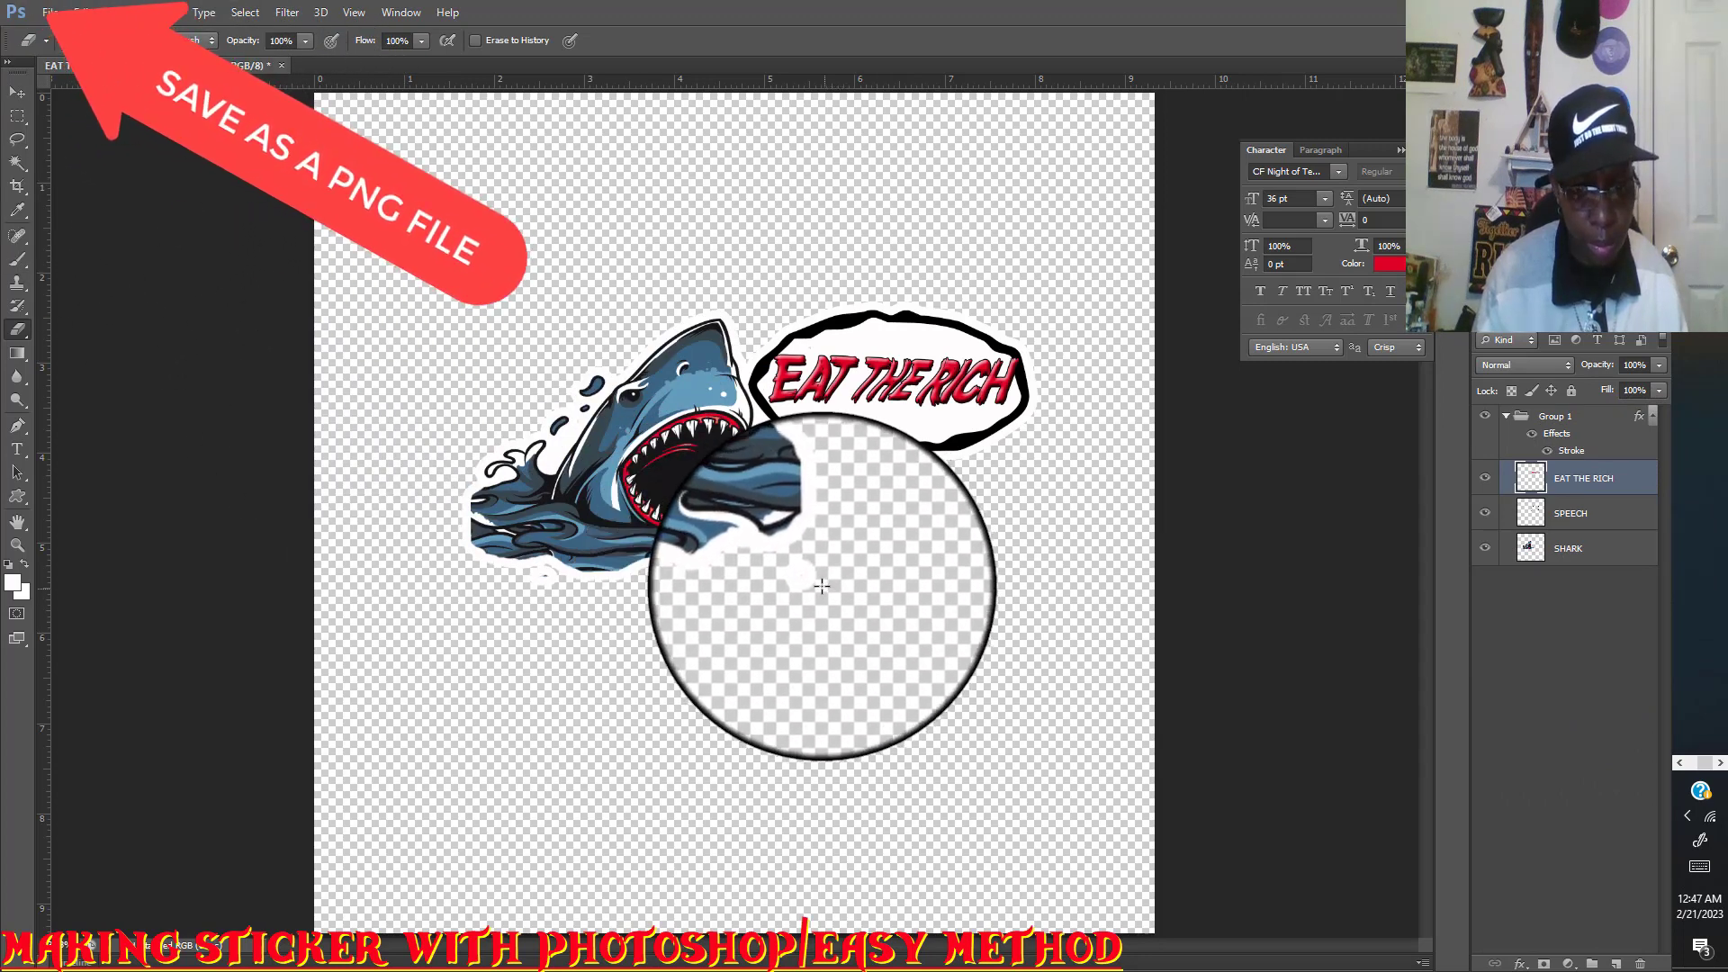
# Undo the last eraser stroke on the EAT THE RICH layer and make the SHARK layer active for erasing.
pyautogui.hotkey('ctrl', 'z')
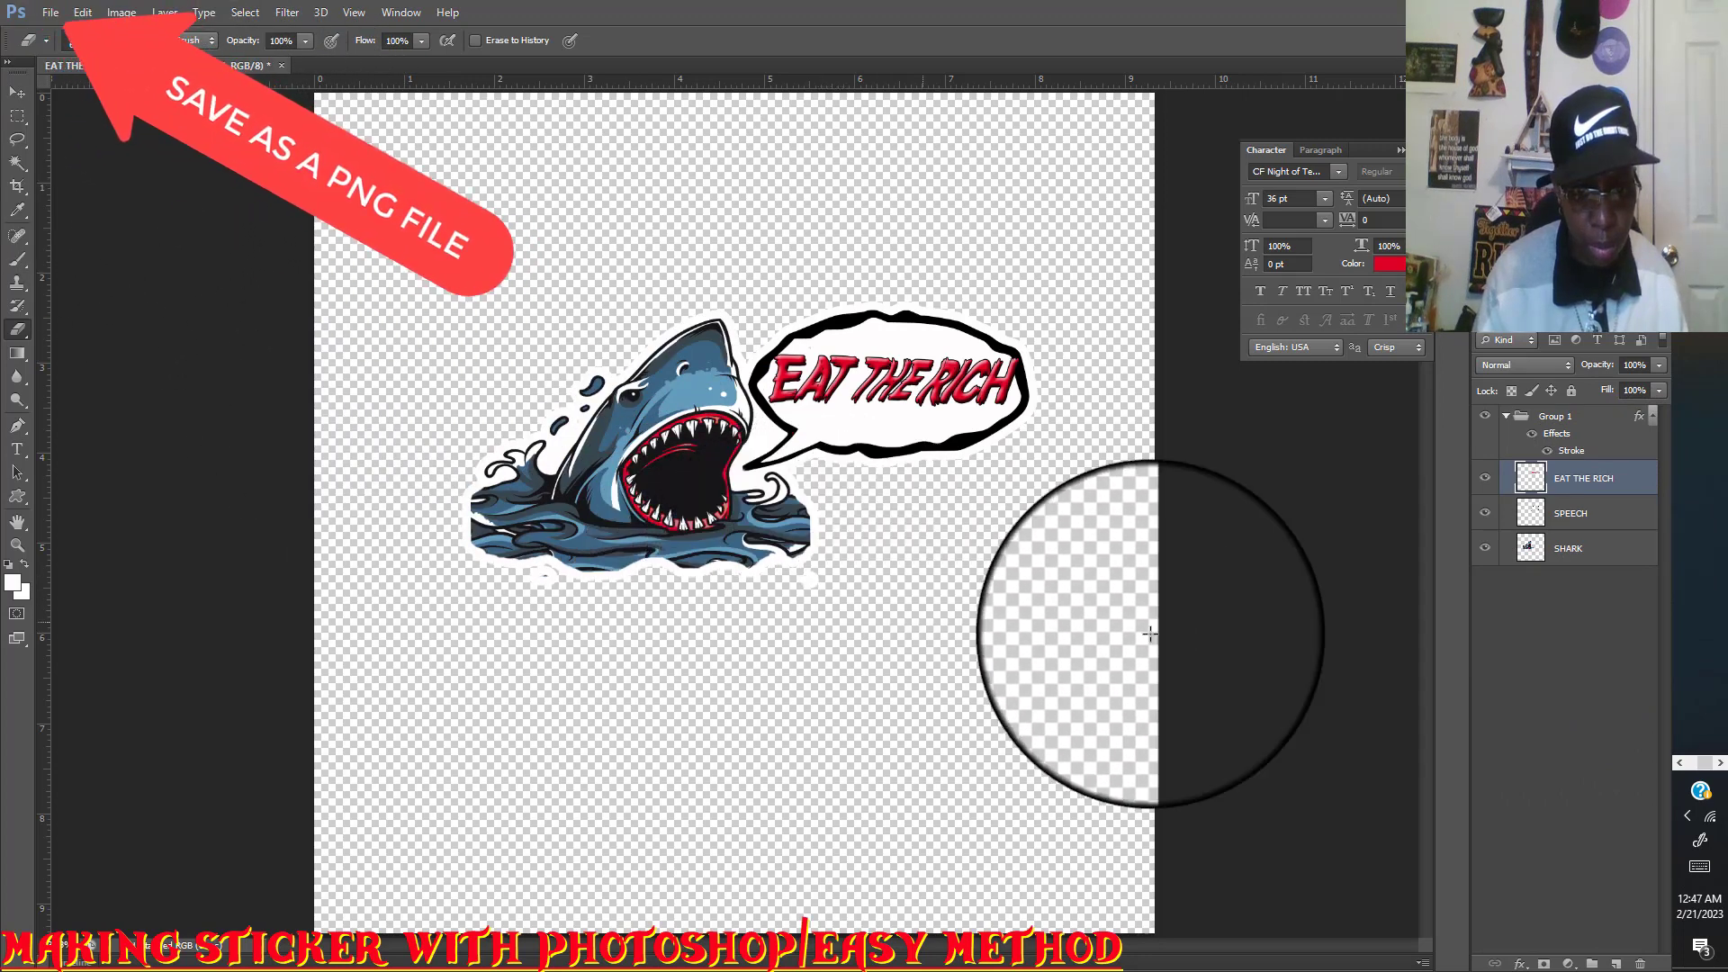
pyautogui.click(1581, 551)
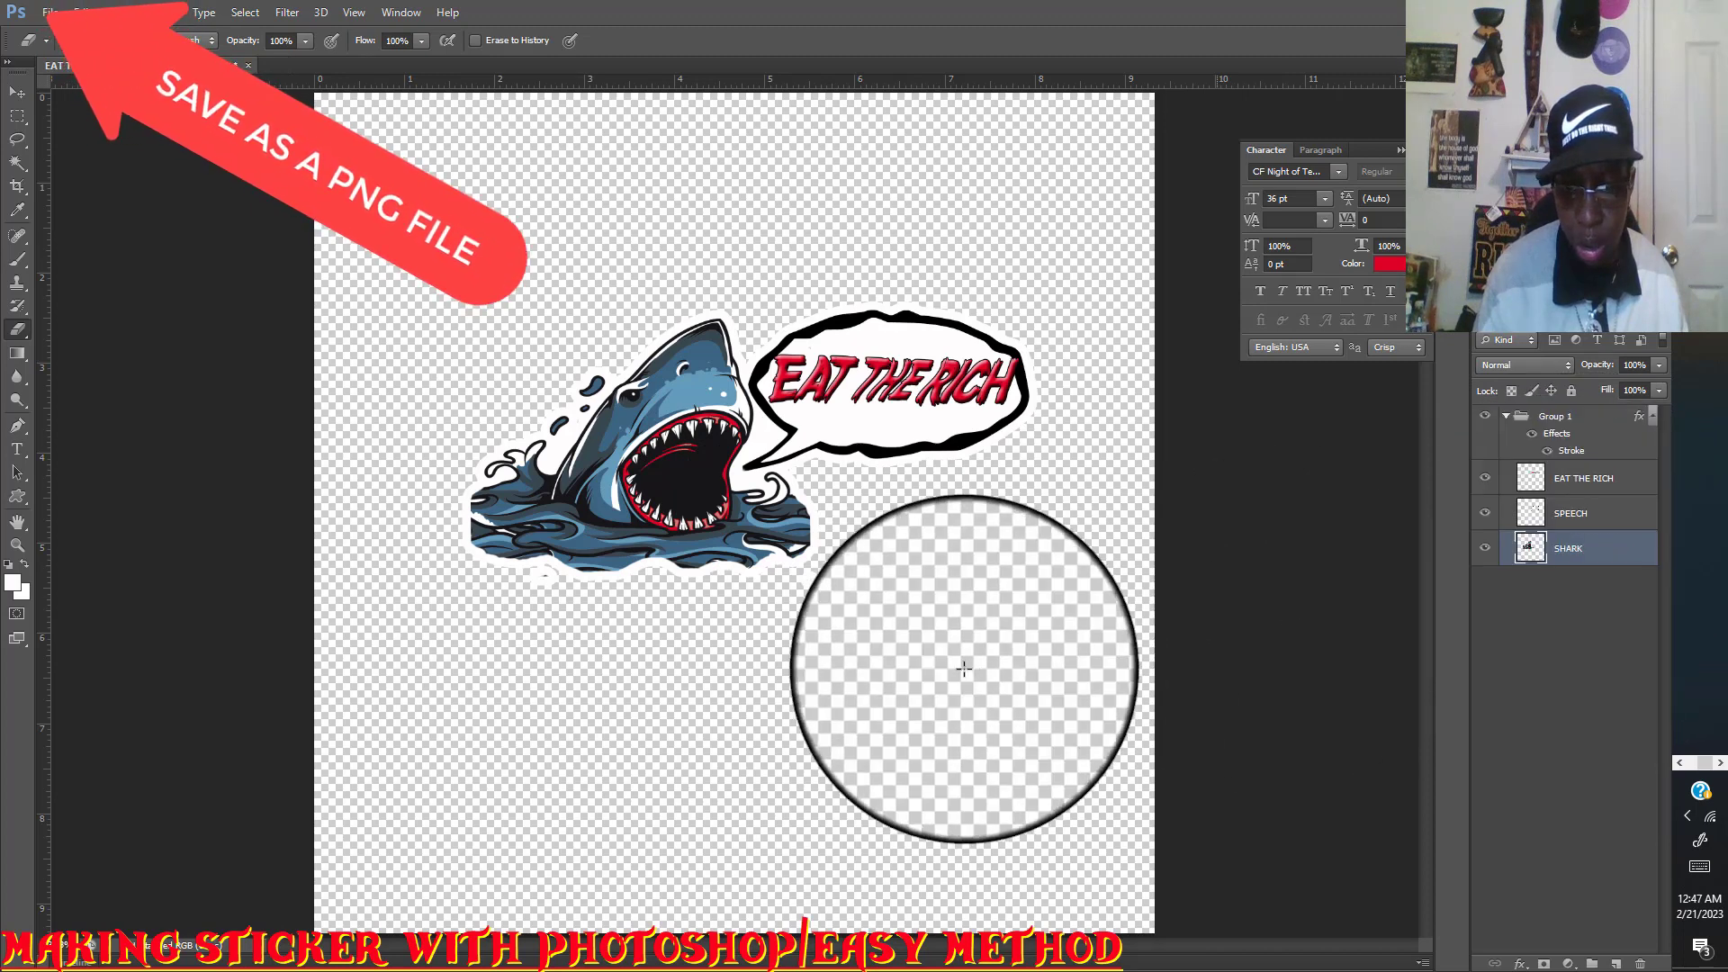